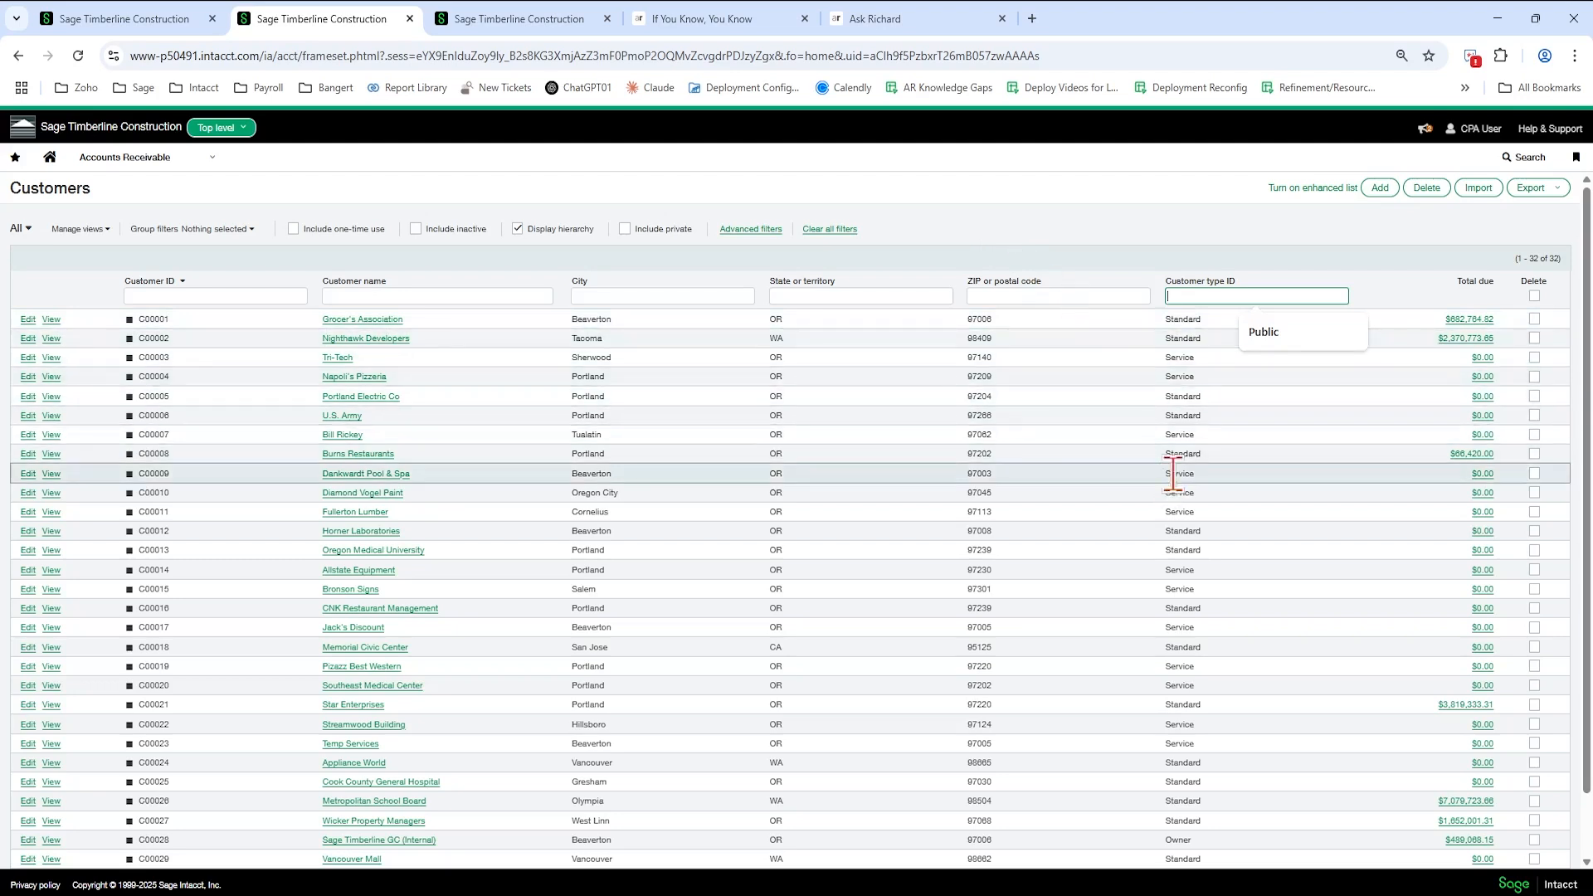
- Turn on the enhanced customer list and filter it to customers whose type ID equals Service
left_click_drag(1196, 476, 1167, 480)
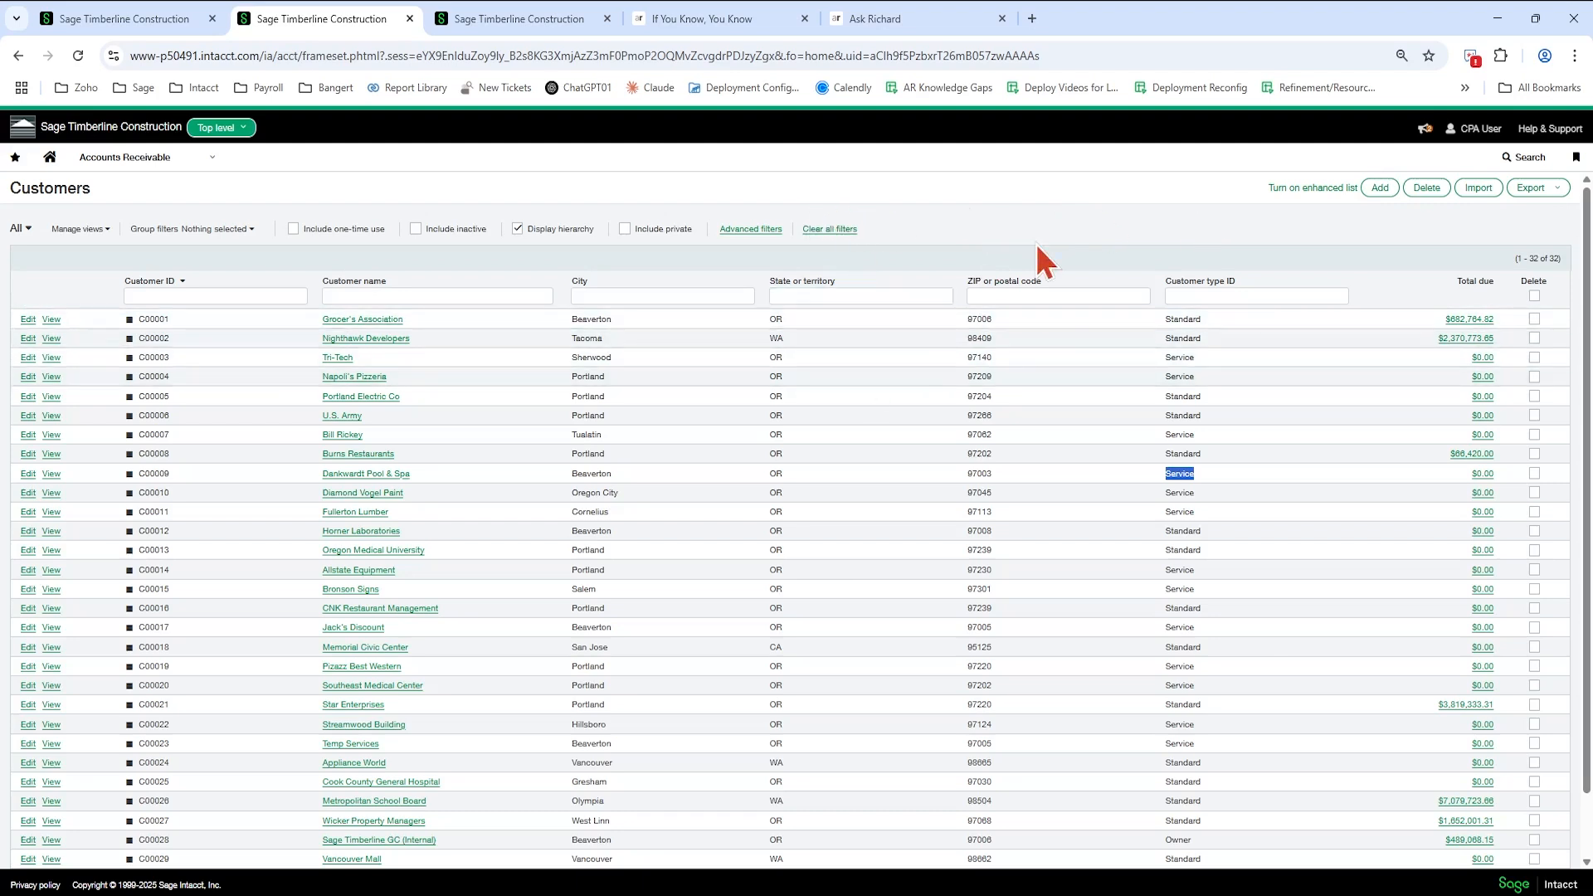
left_click(1187, 296)
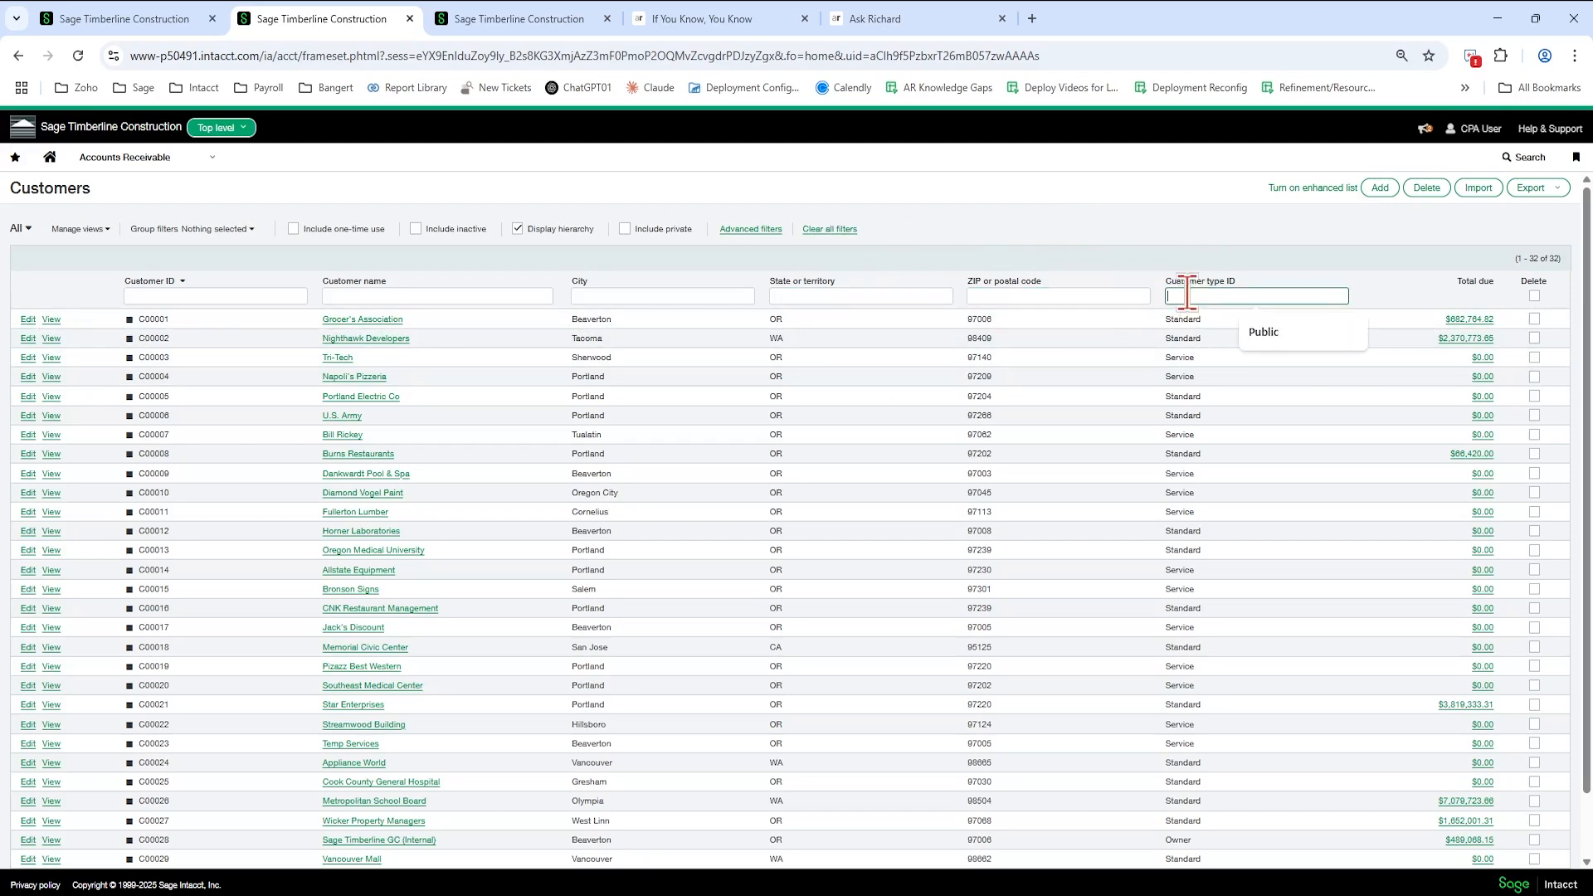
left_click(1310, 193)
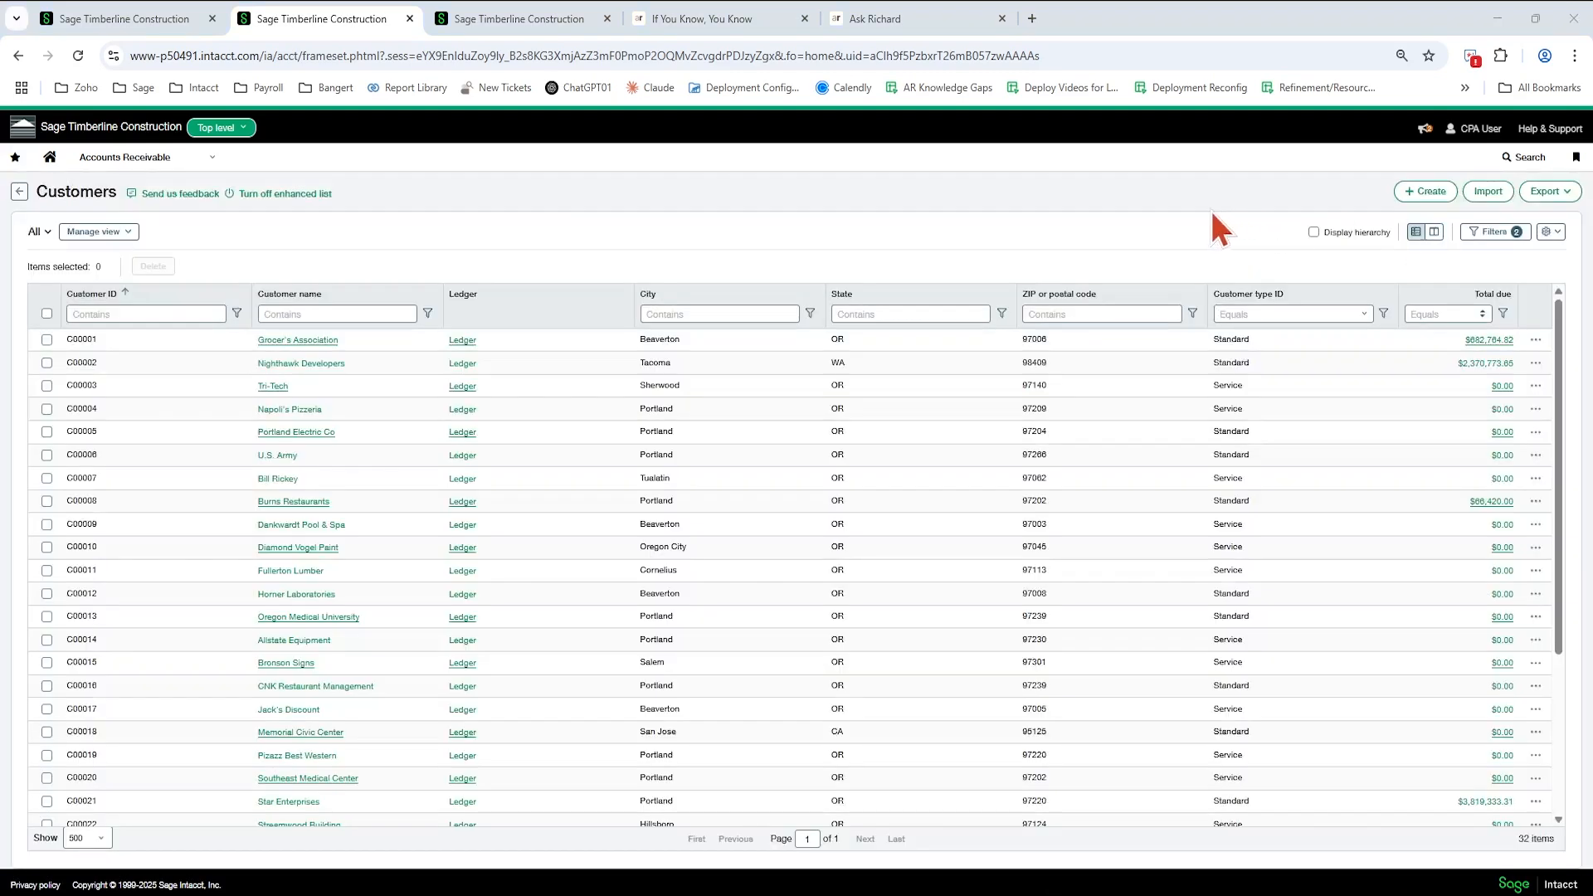
left_click(1361, 316)
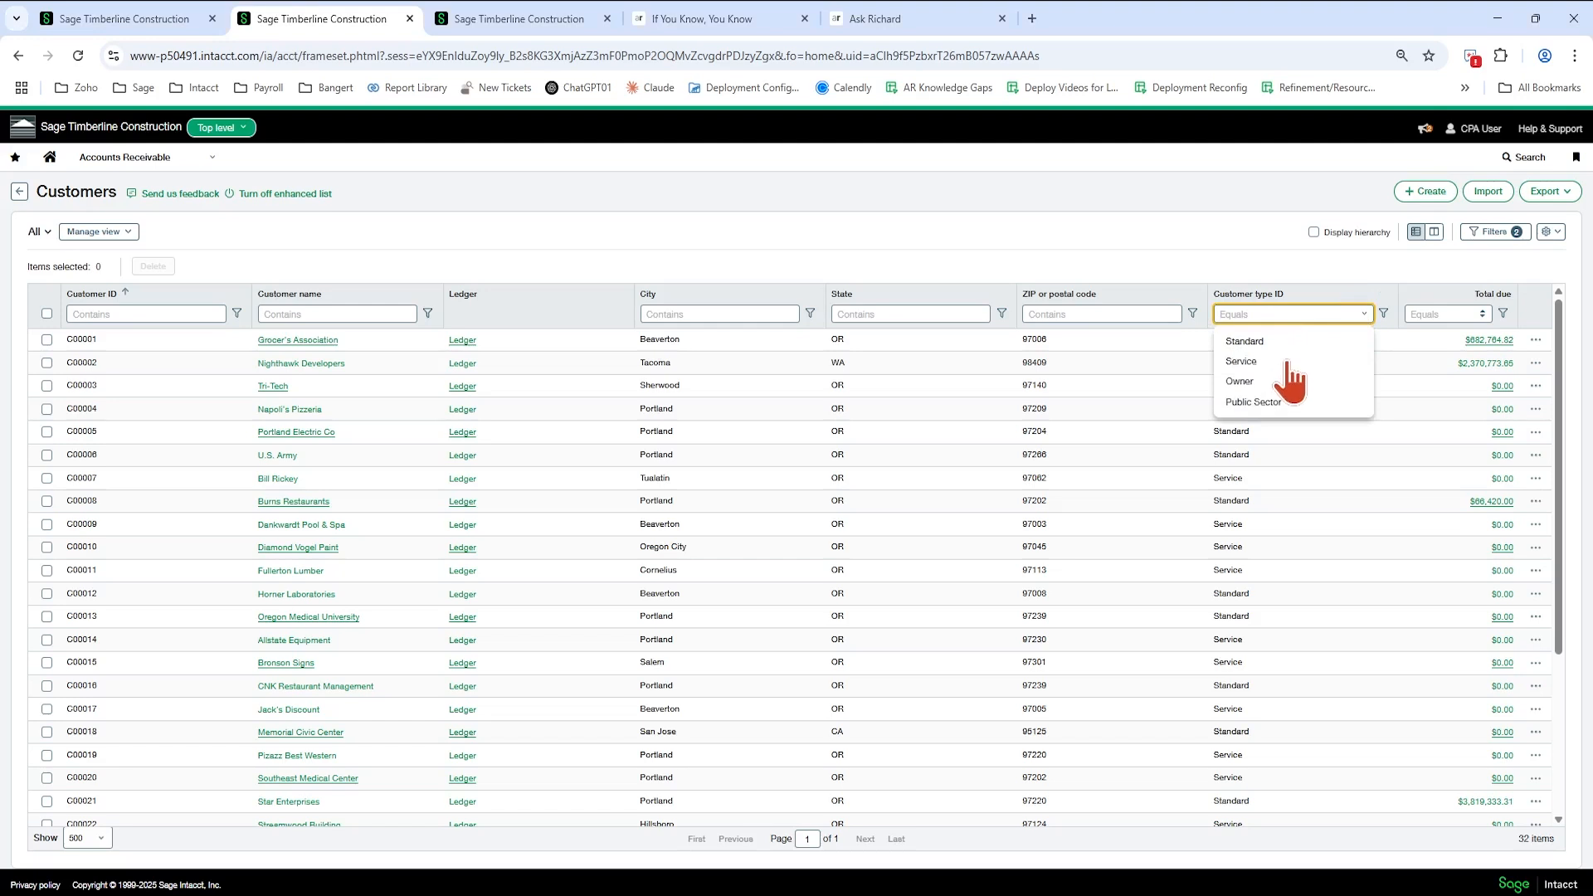
left_click(1245, 363)
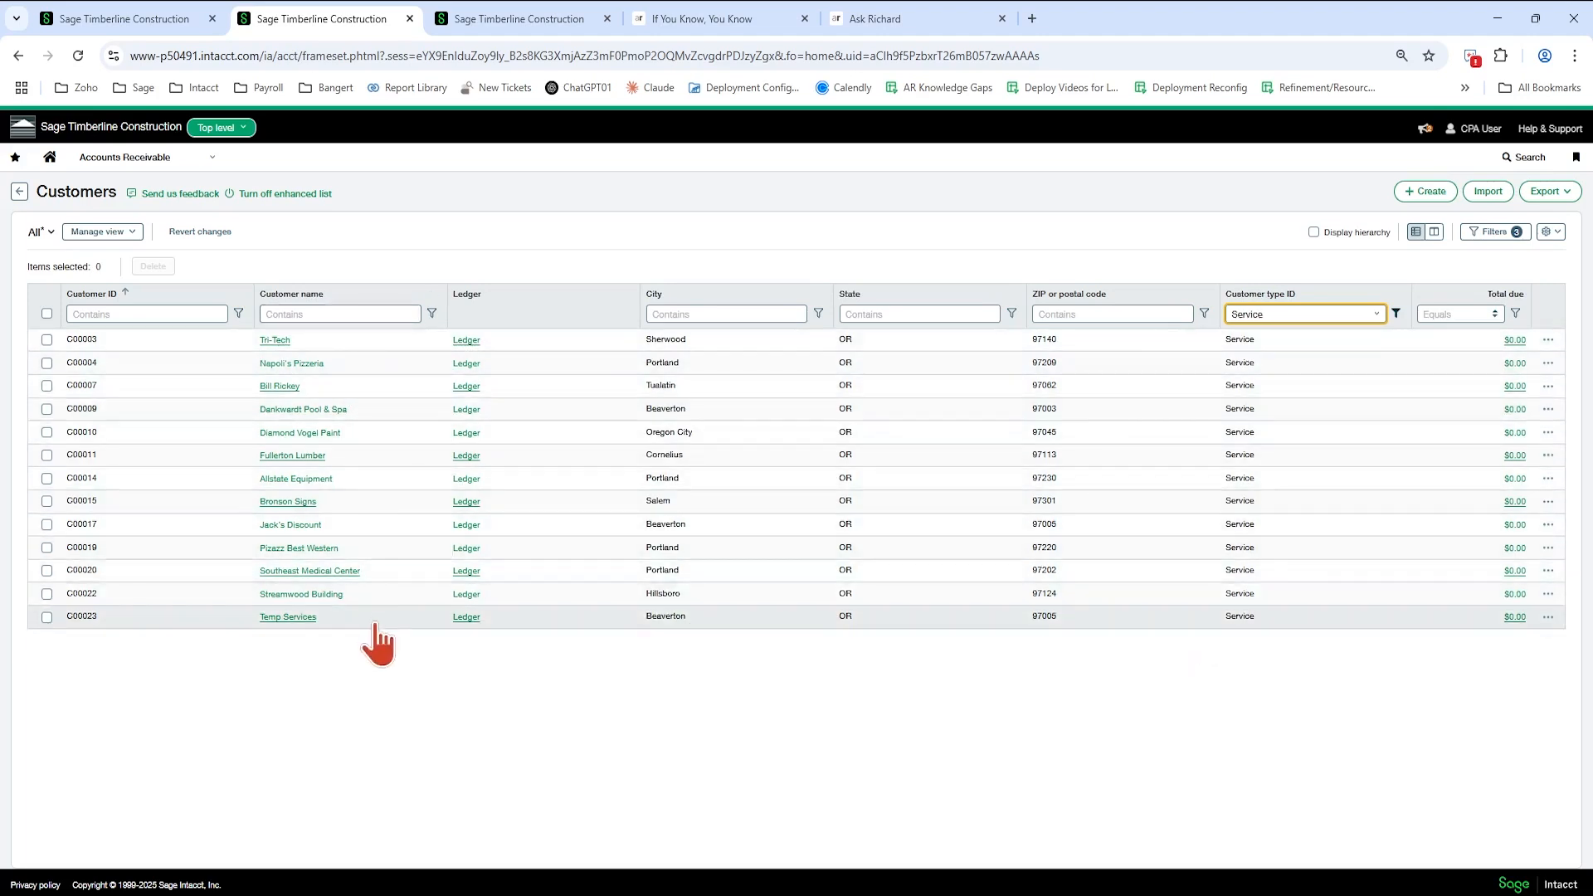
left_click(1301, 313)
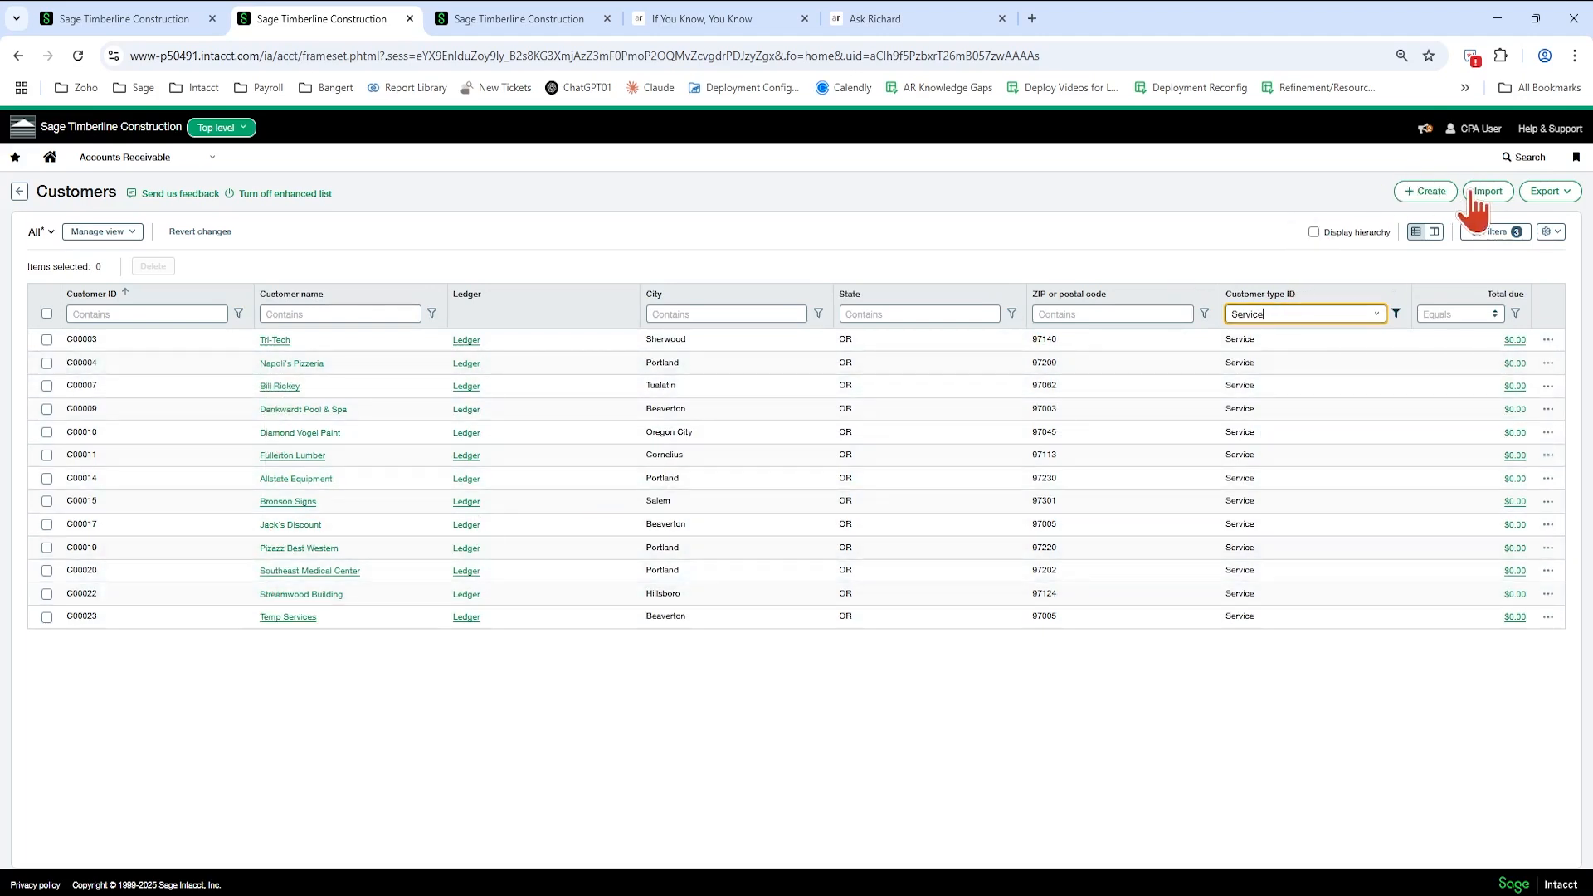
- Turn off the enhanced customer list and open the Grocer's Association record for editing
left_click(278, 194)
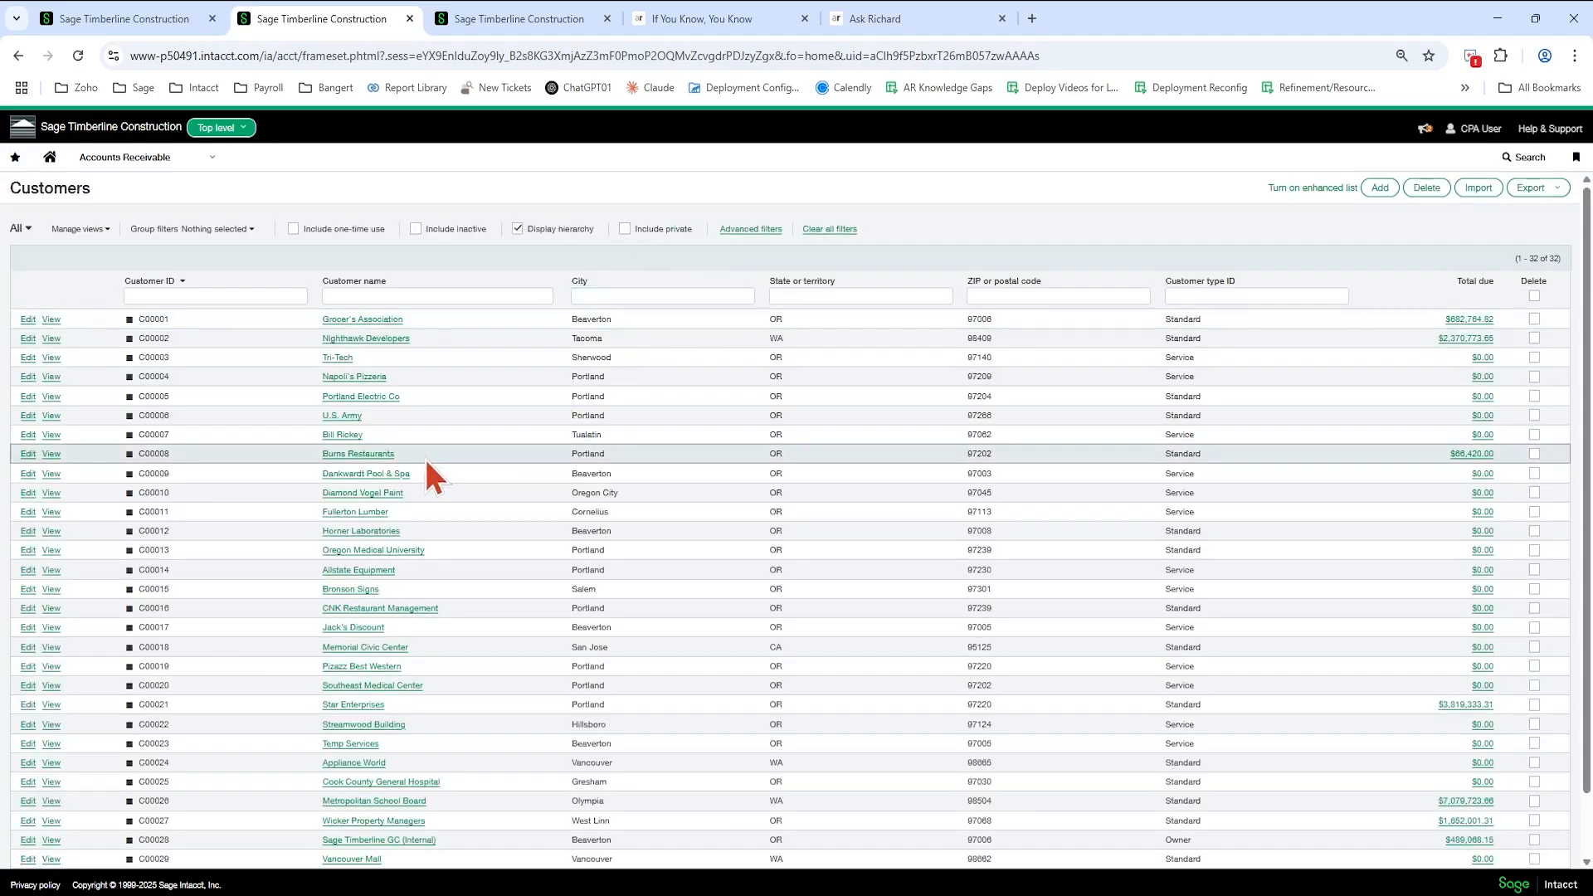
left_click(27, 321)
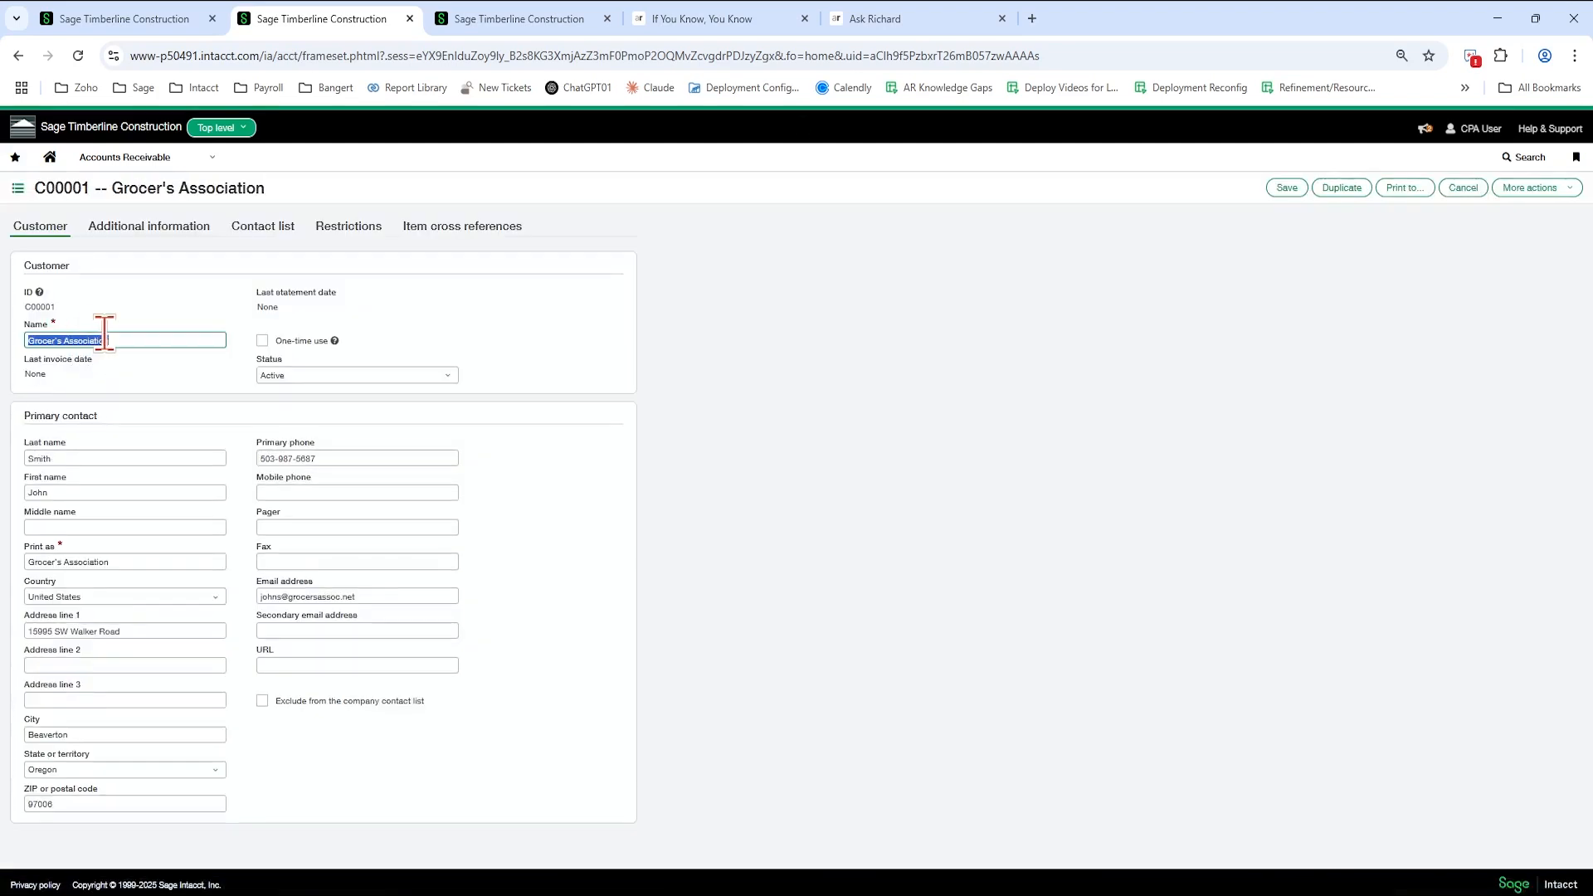
- Create and save a new customer type named Hospitals from the Type ID field in the customer's additional information
left_click(177, 224)
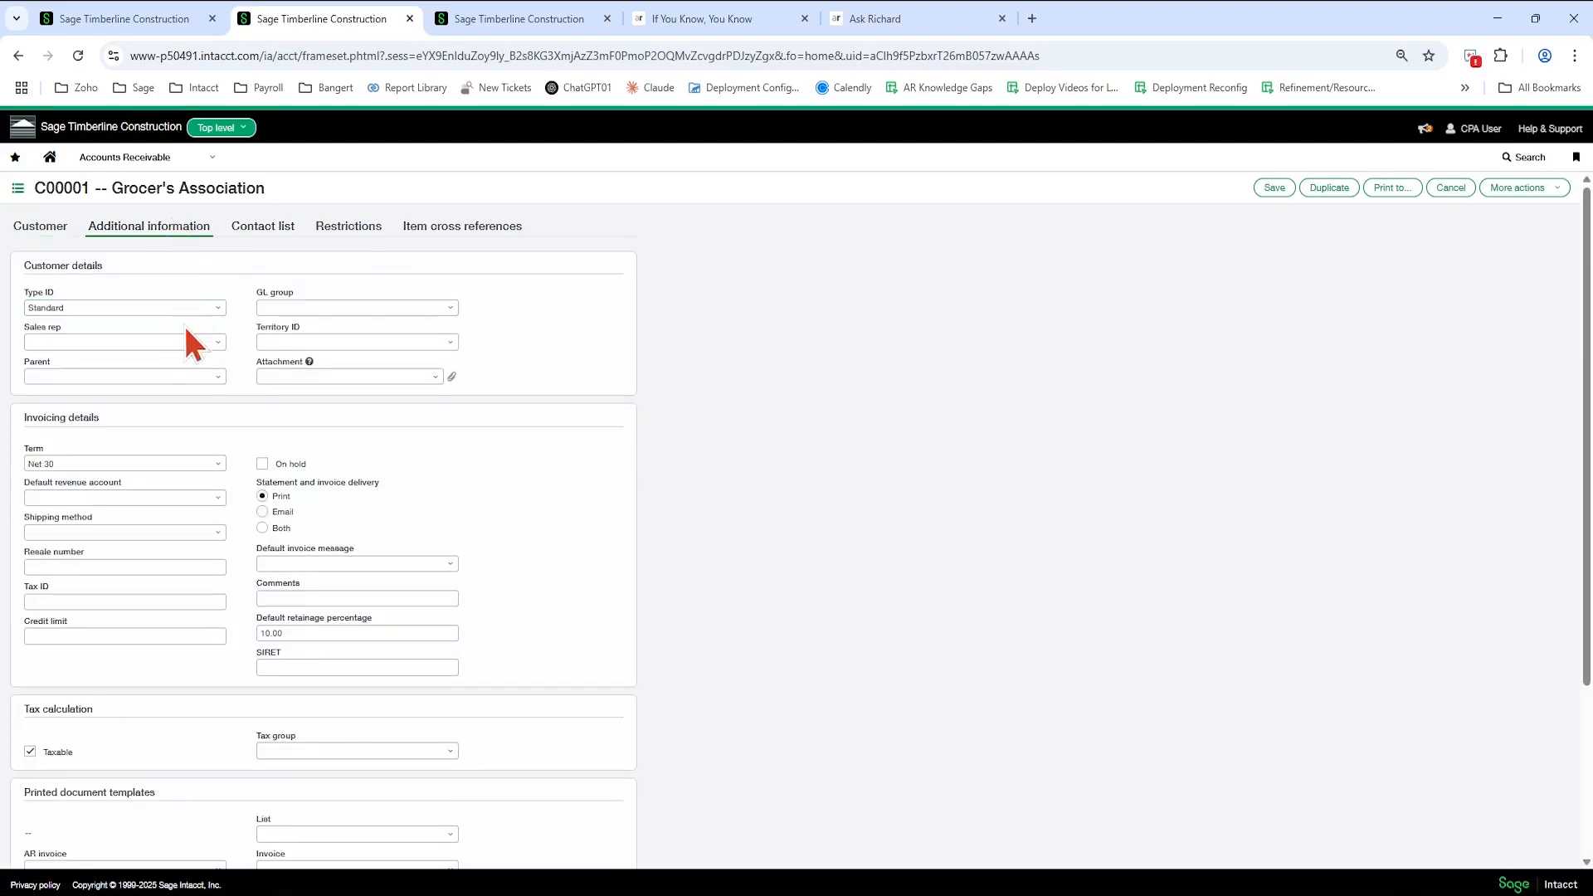
left_click(220, 308)
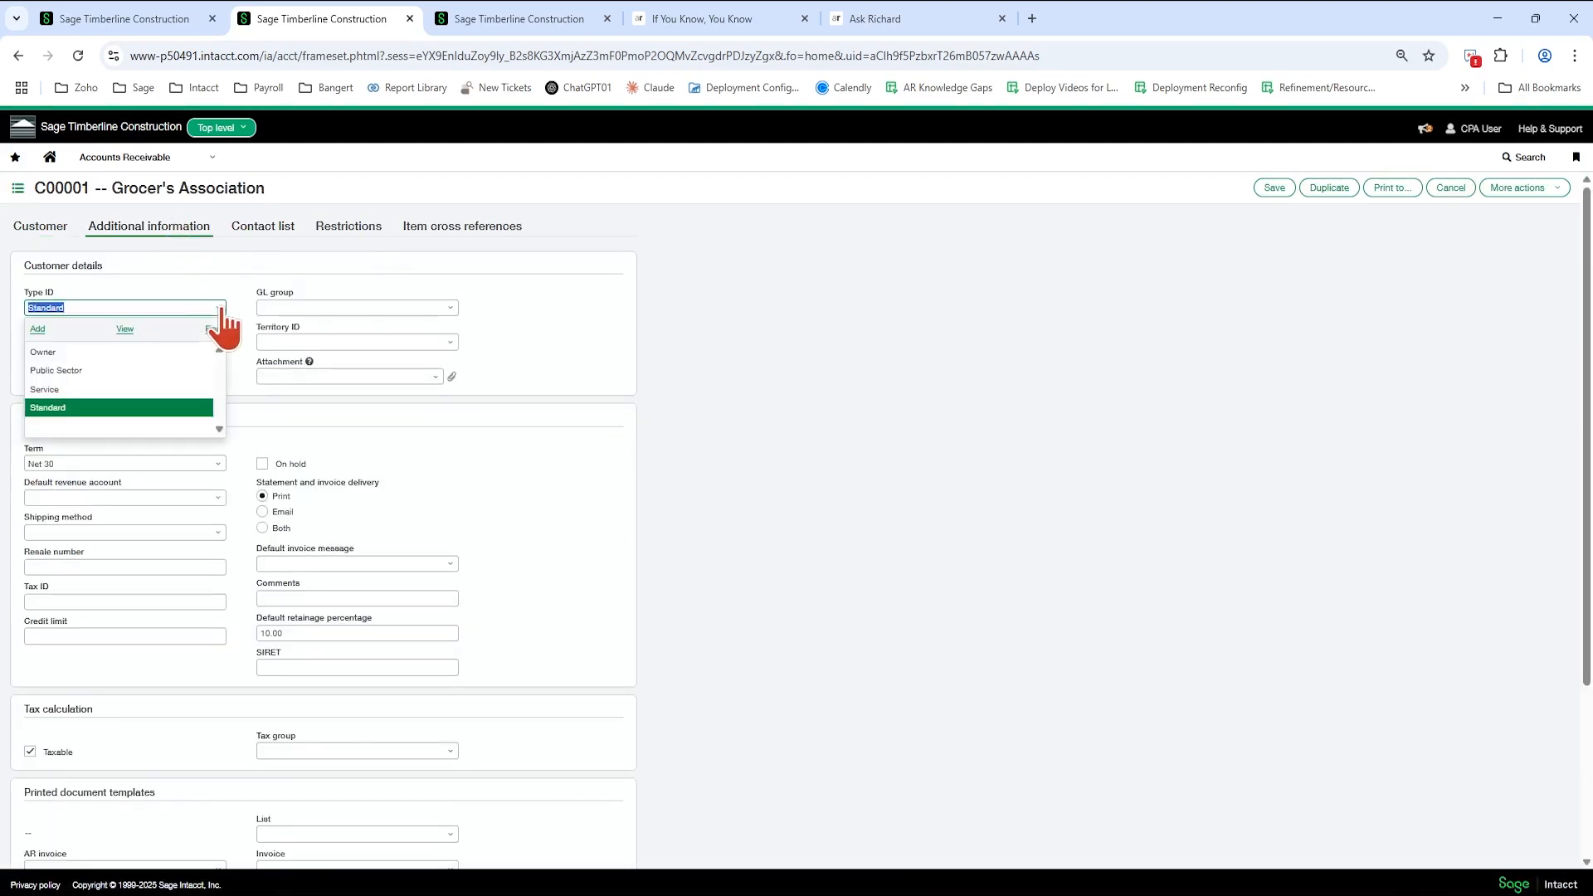
left_click(39, 329)
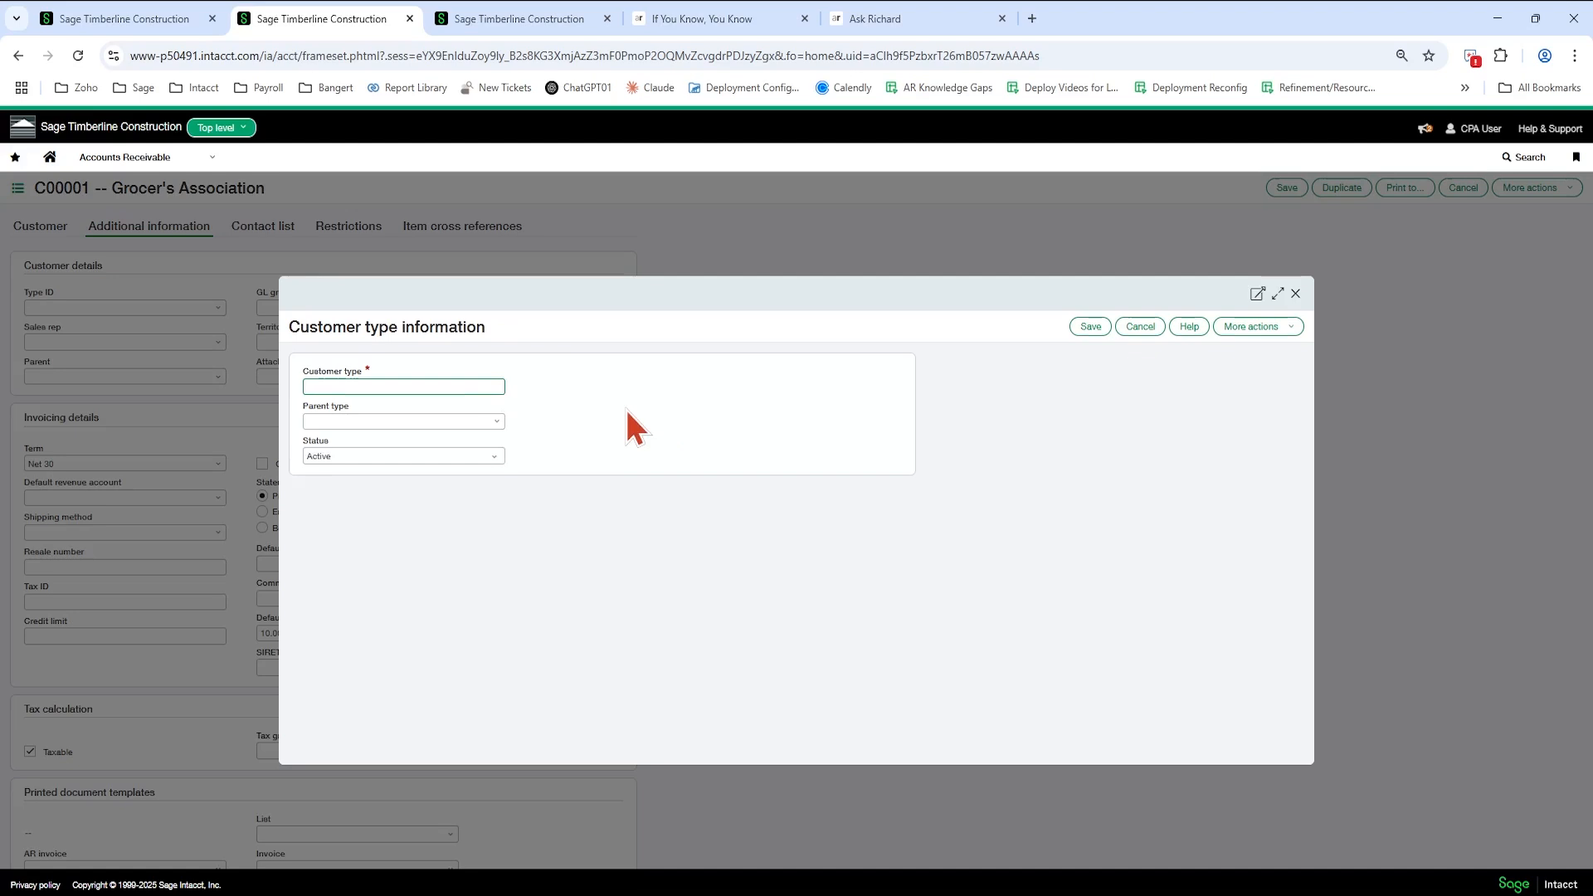
type("Hospitals")
key("Tab")
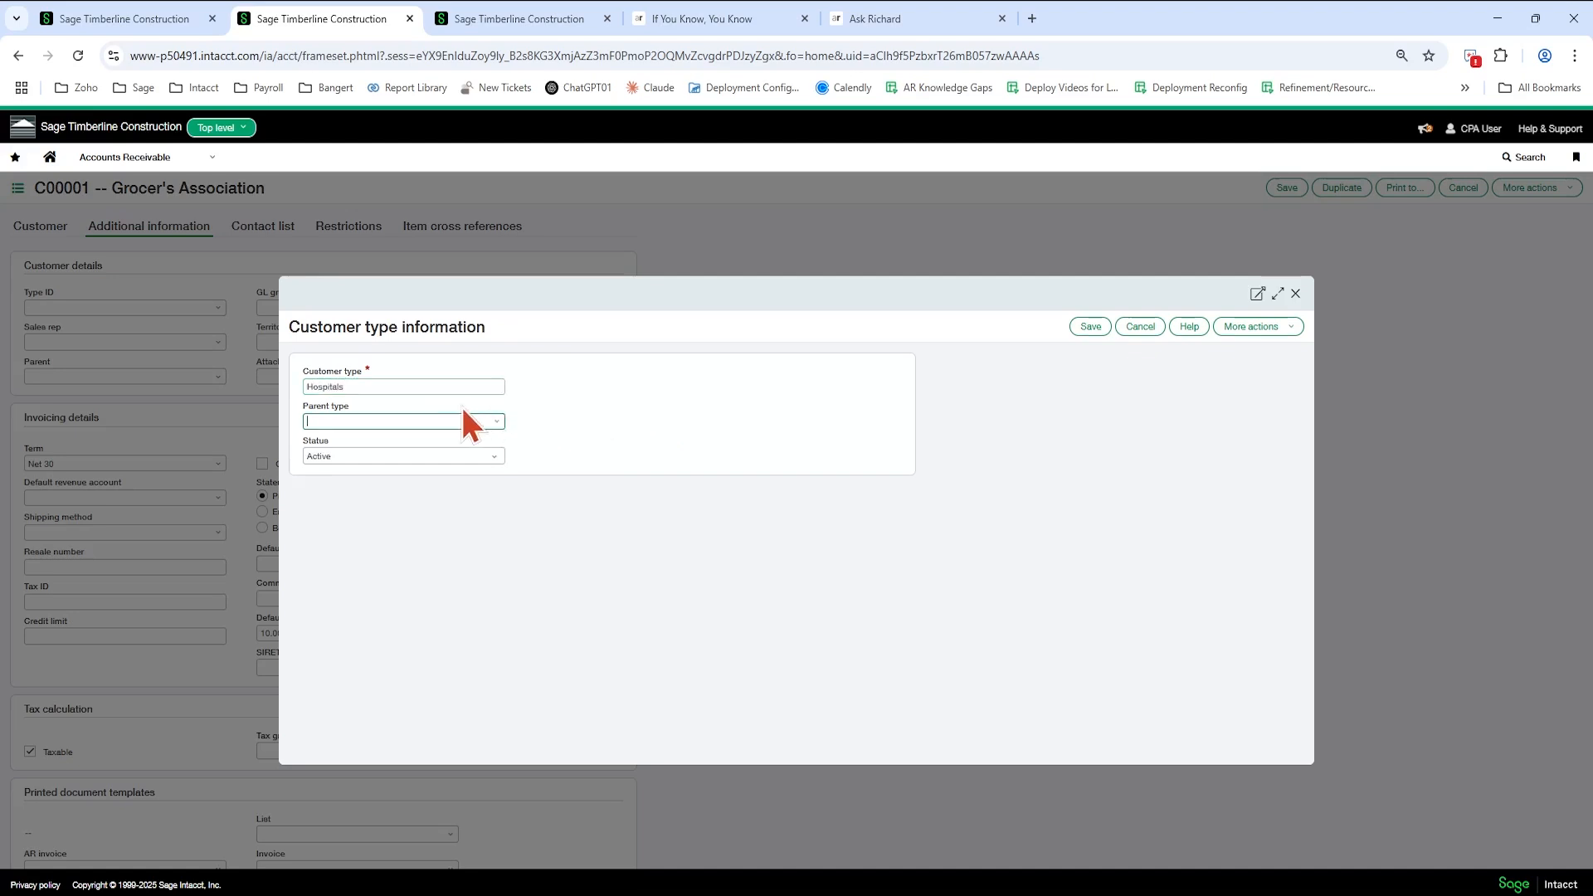
left_click(436, 388)
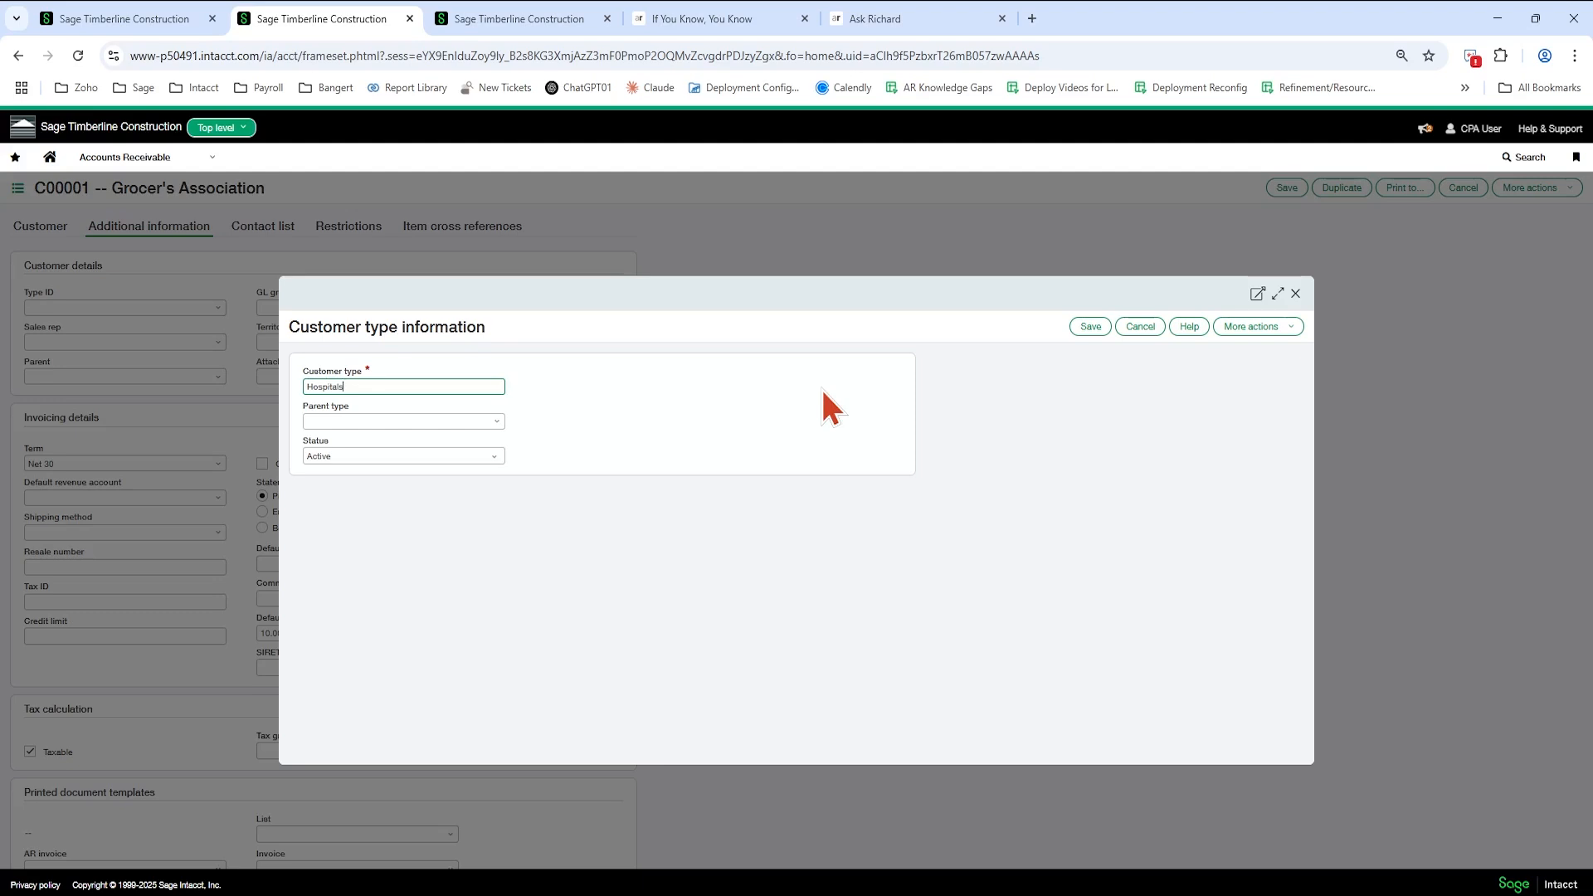
left_click(1092, 328)
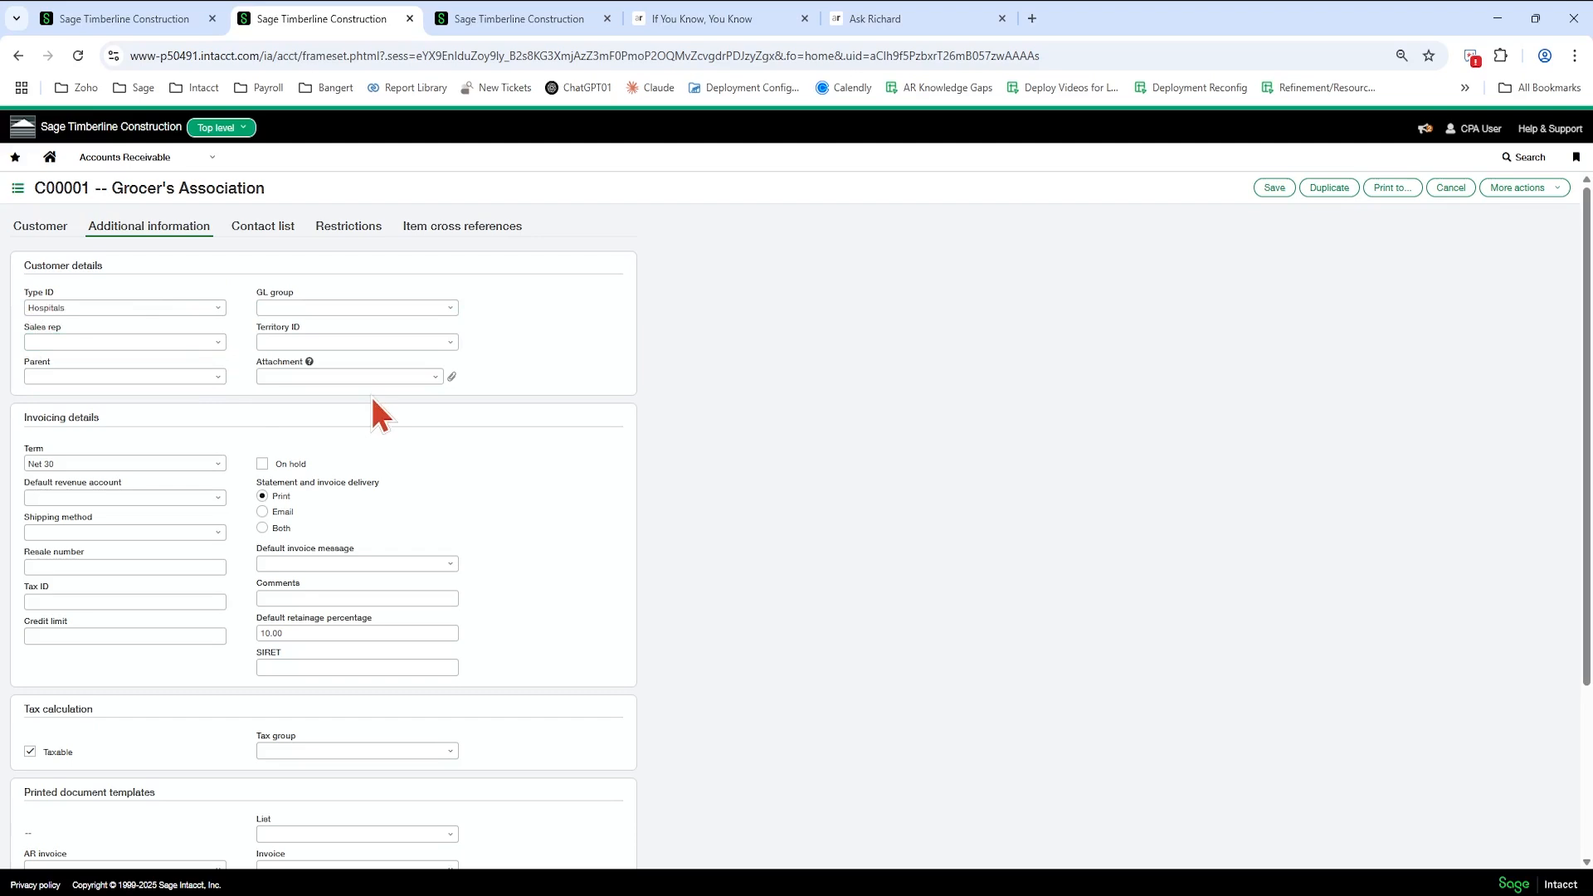
- Open the customer's assigned Net 30 payment term for editing
left_click(164, 458)
left_click(219, 463)
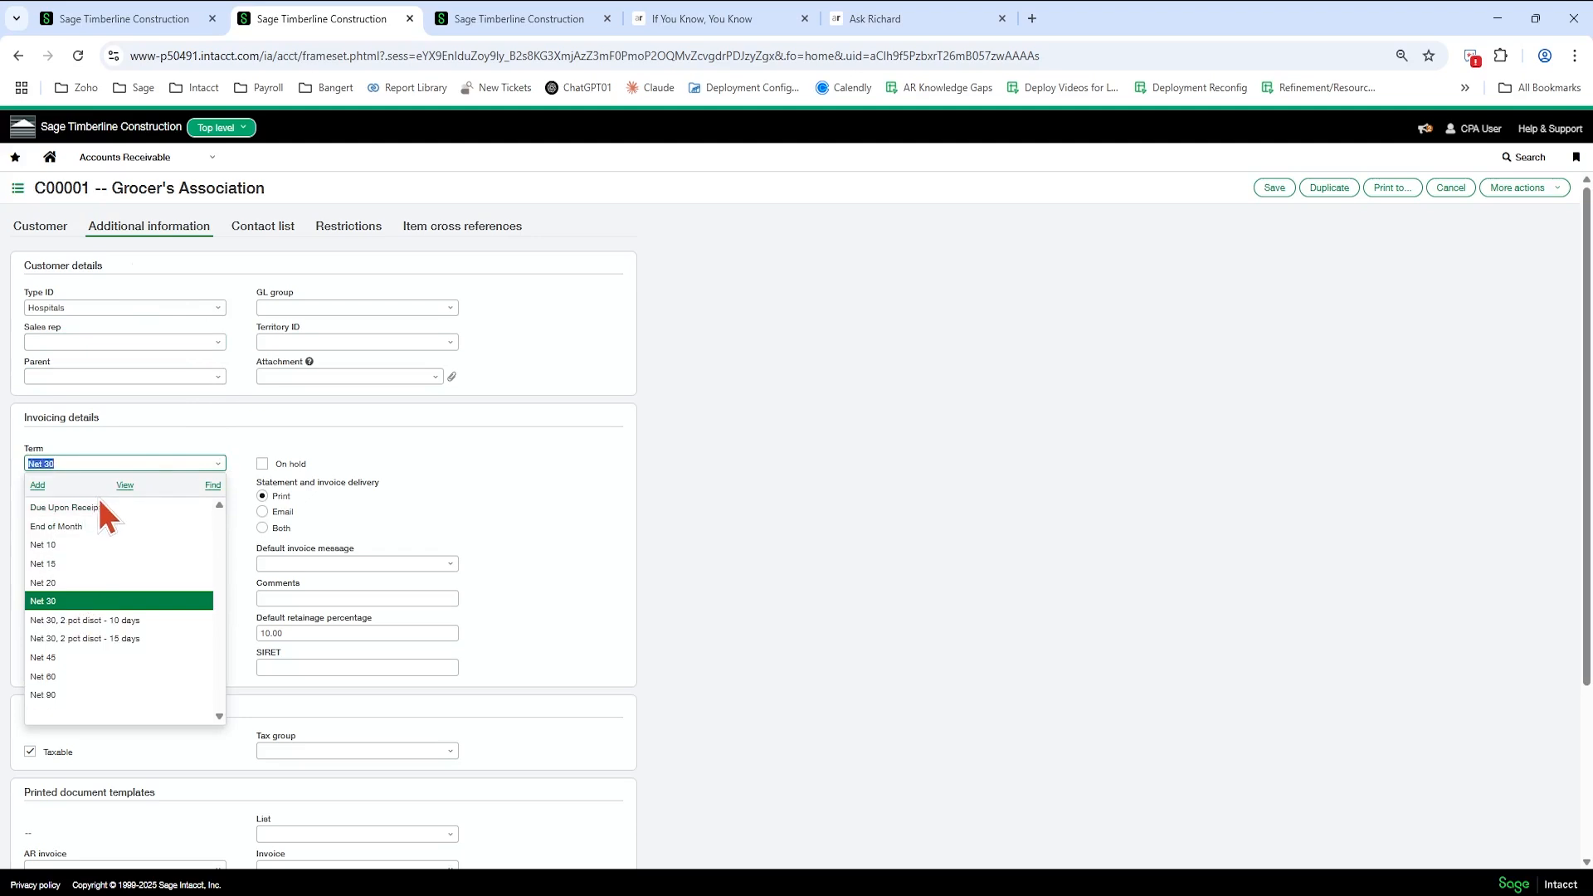
left_click(129, 486)
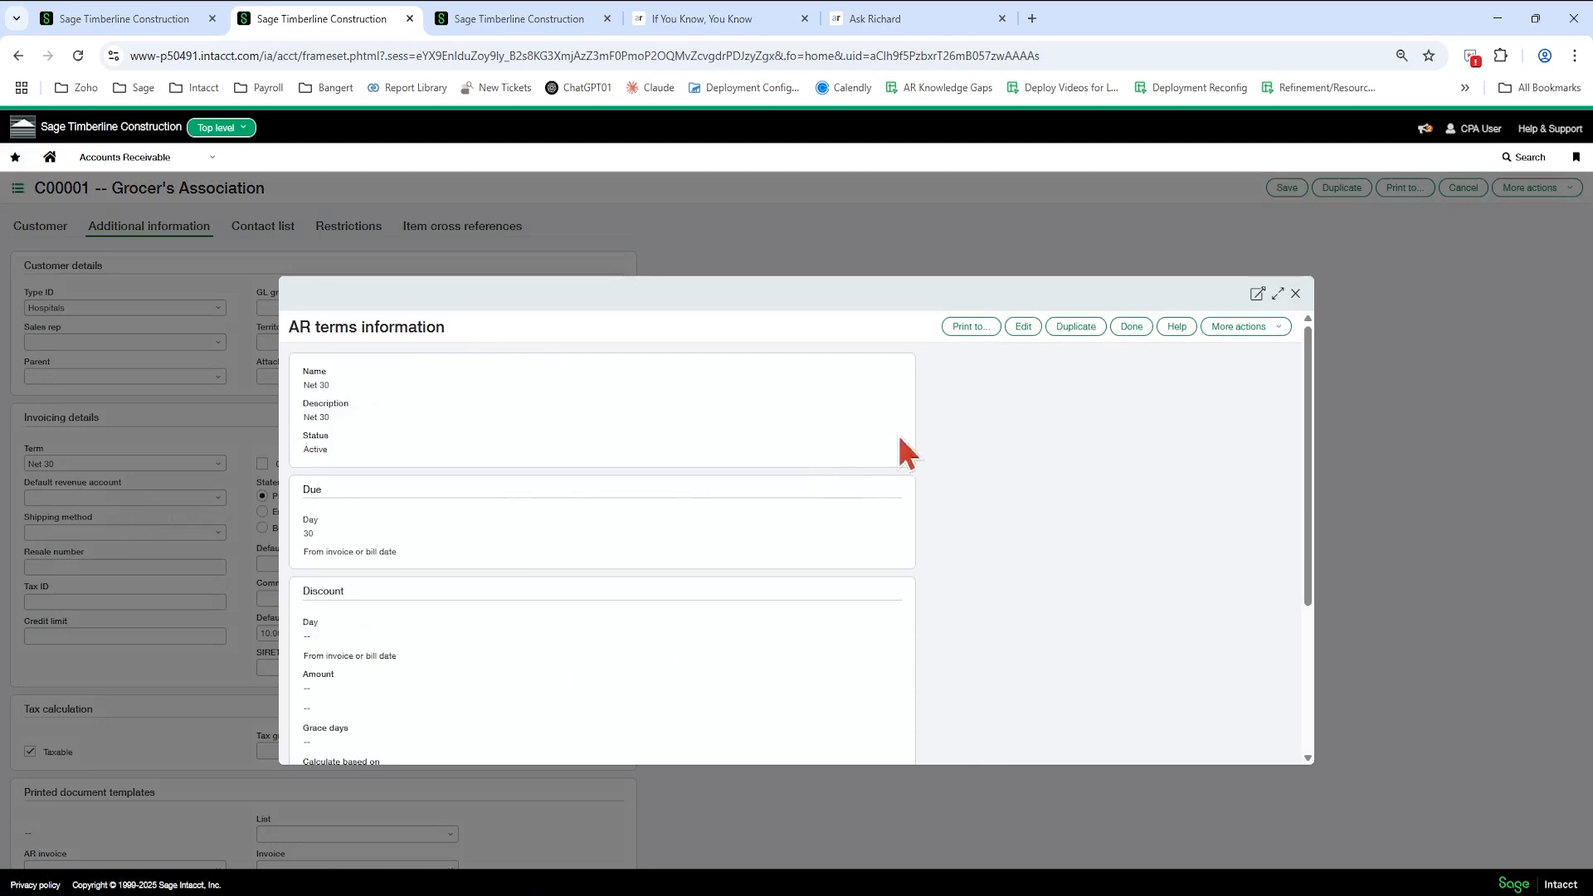
left_click(1024, 328)
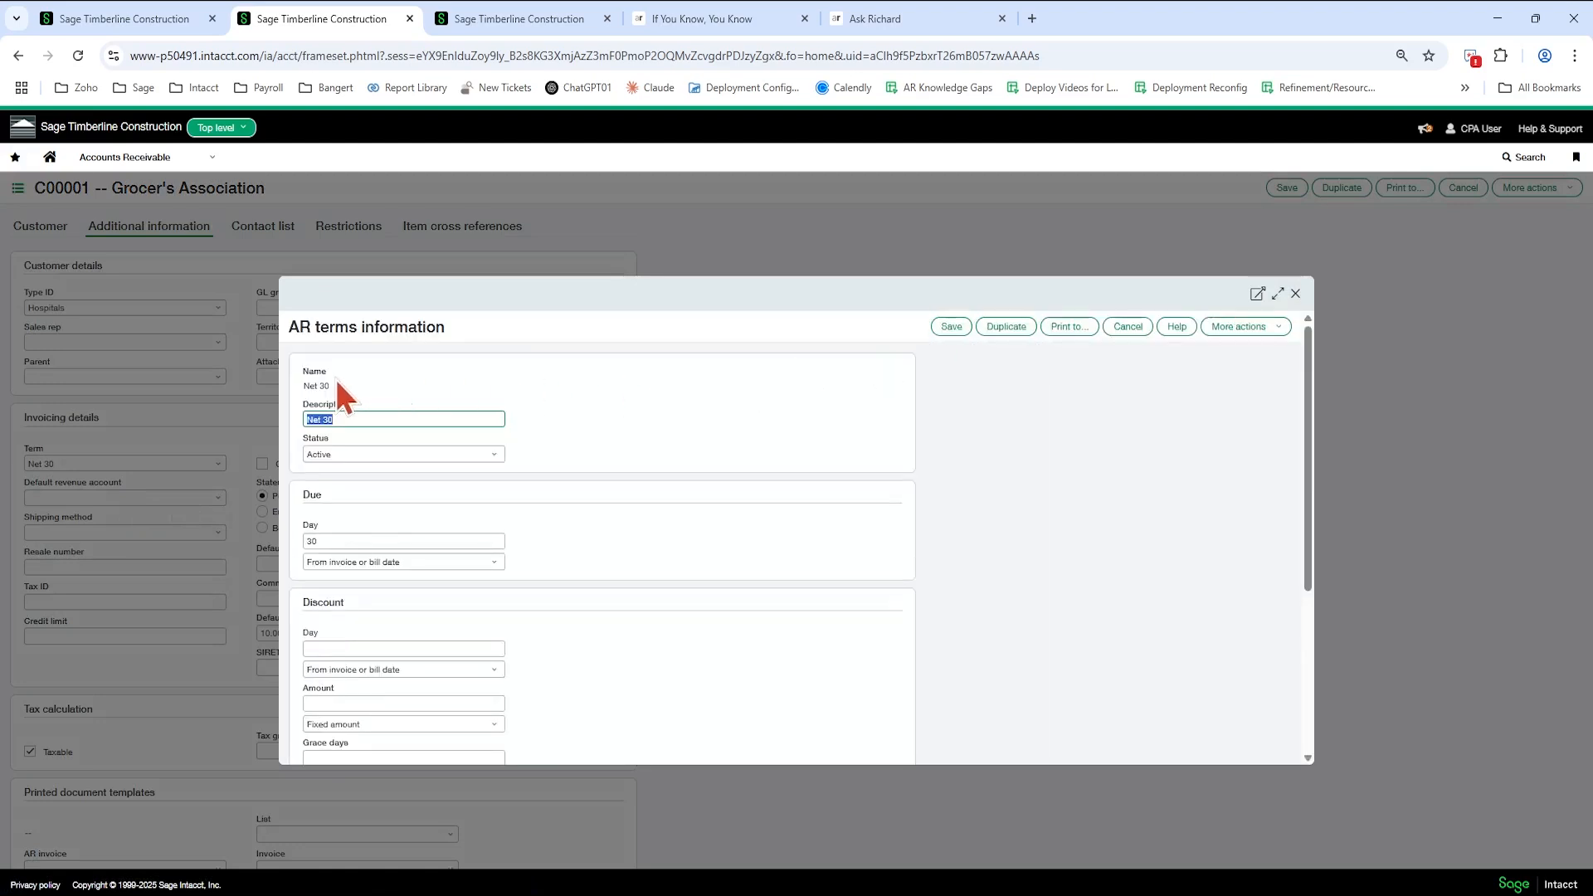
- Examine the Net 30 term's name, description, discount settings and available due date calculation options
left_click_drag(341, 386, 307, 394)
left_click(778, 385)
left_click(410, 419)
scroll(443, 552, "down", 2)
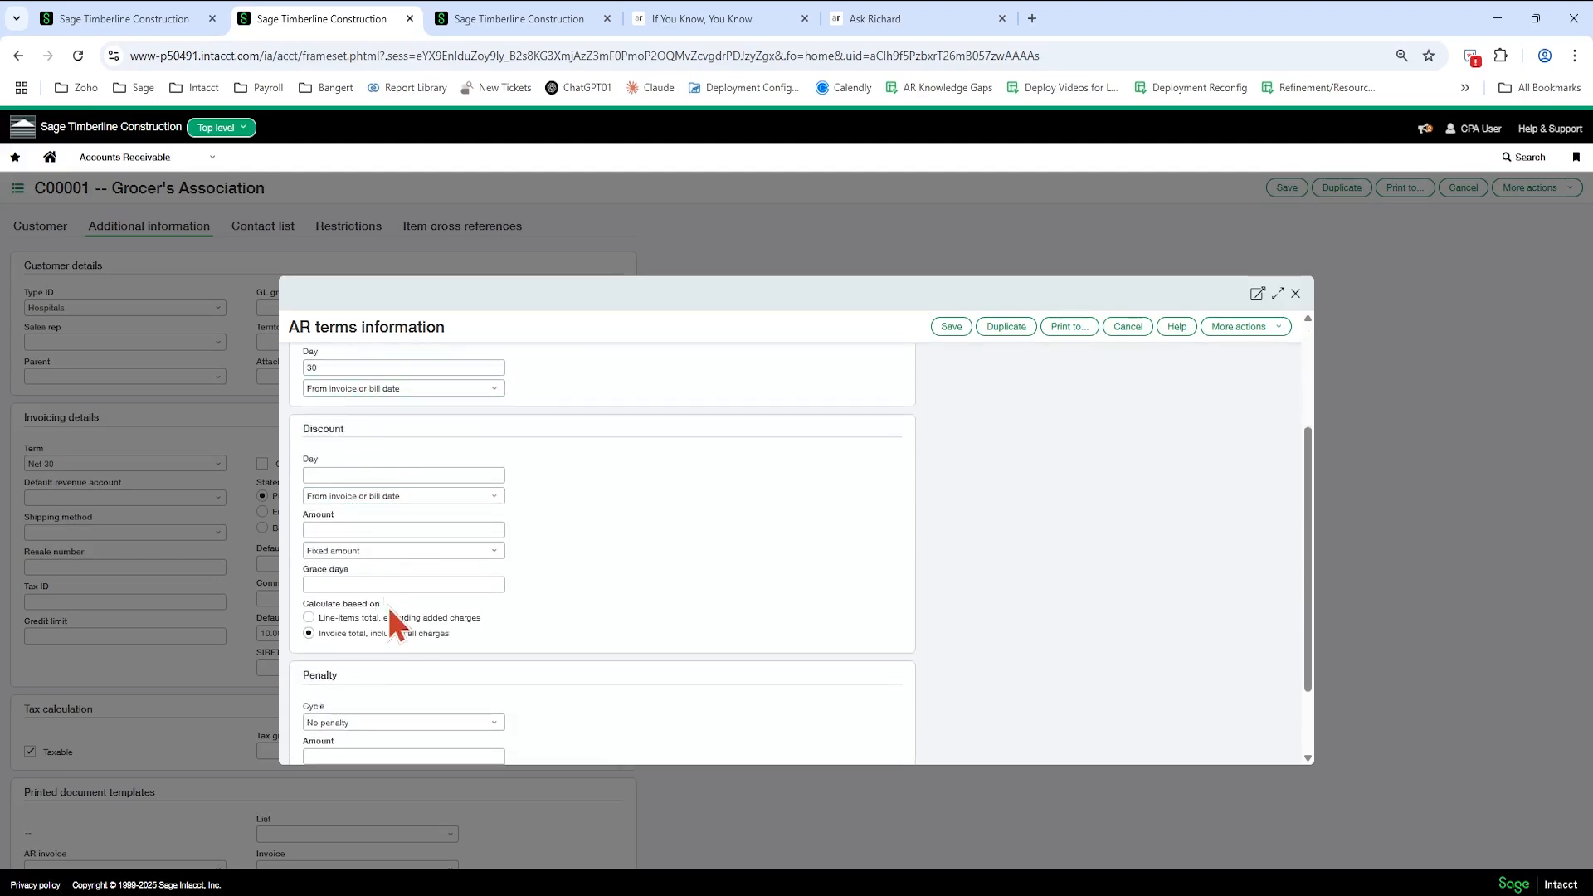
scroll(389, 607, "up", 3)
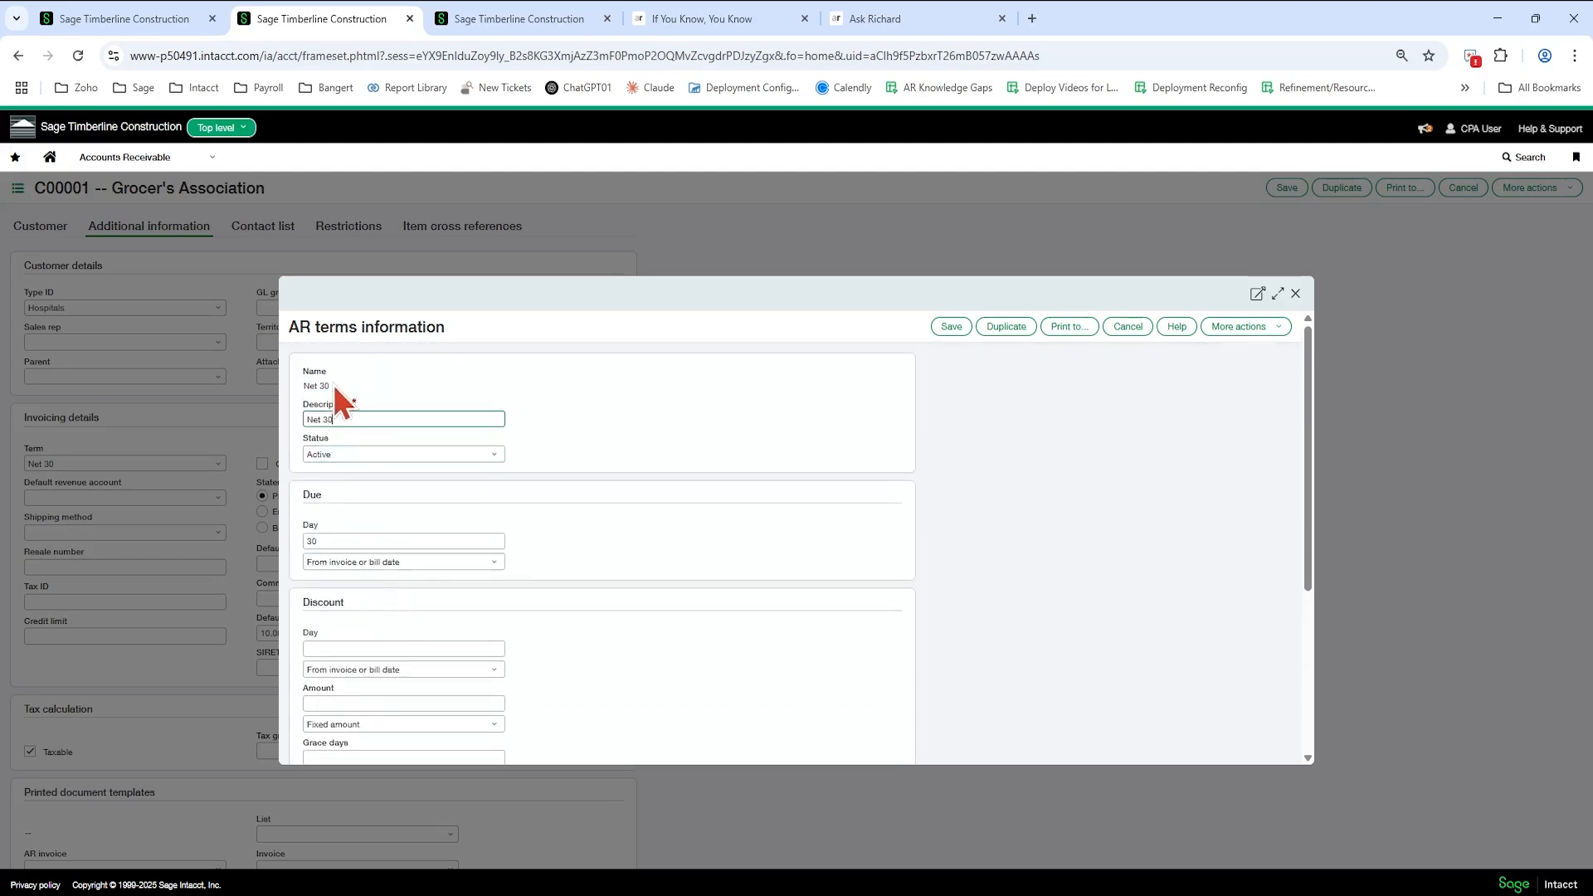
left_click_drag(334, 385, 305, 390)
scroll(614, 430, "down", 1)
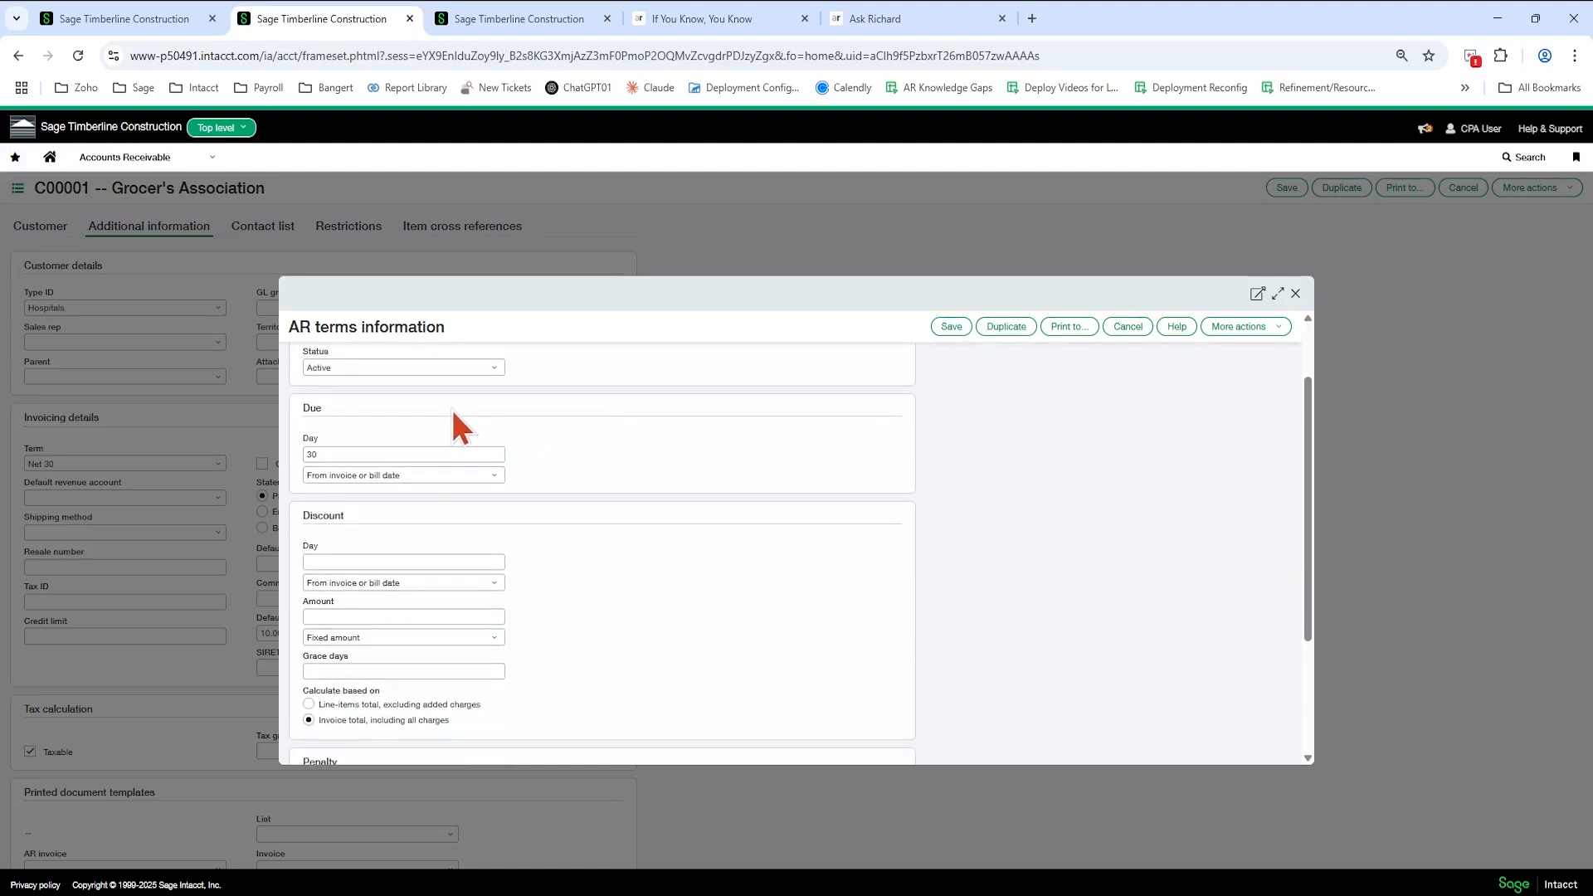
left_click(357, 454)
left_click(429, 480)
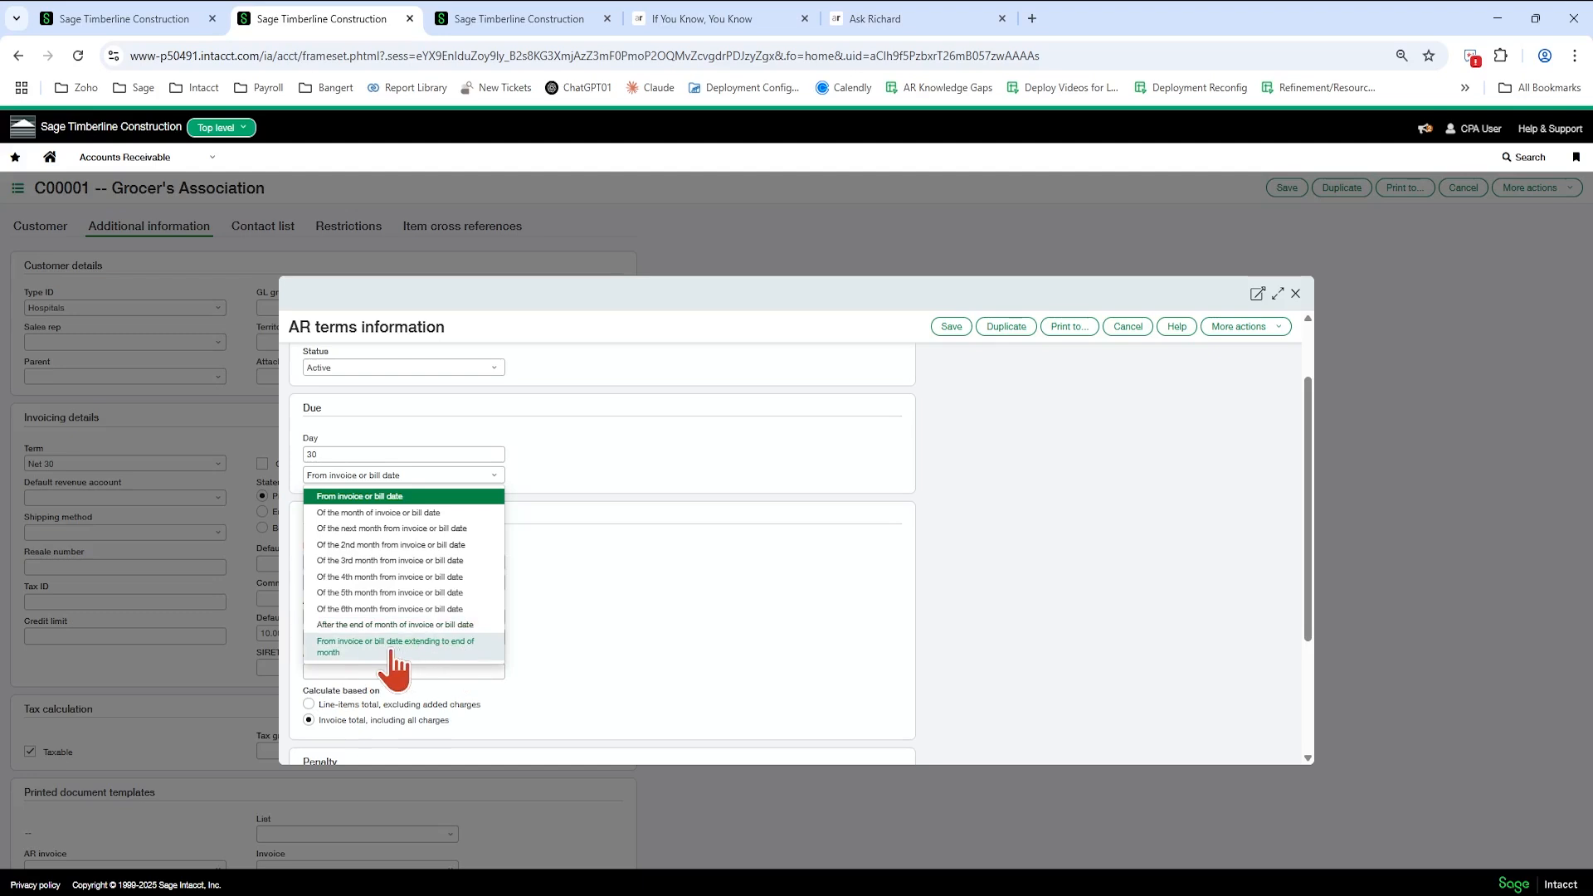
left_click(1017, 476)
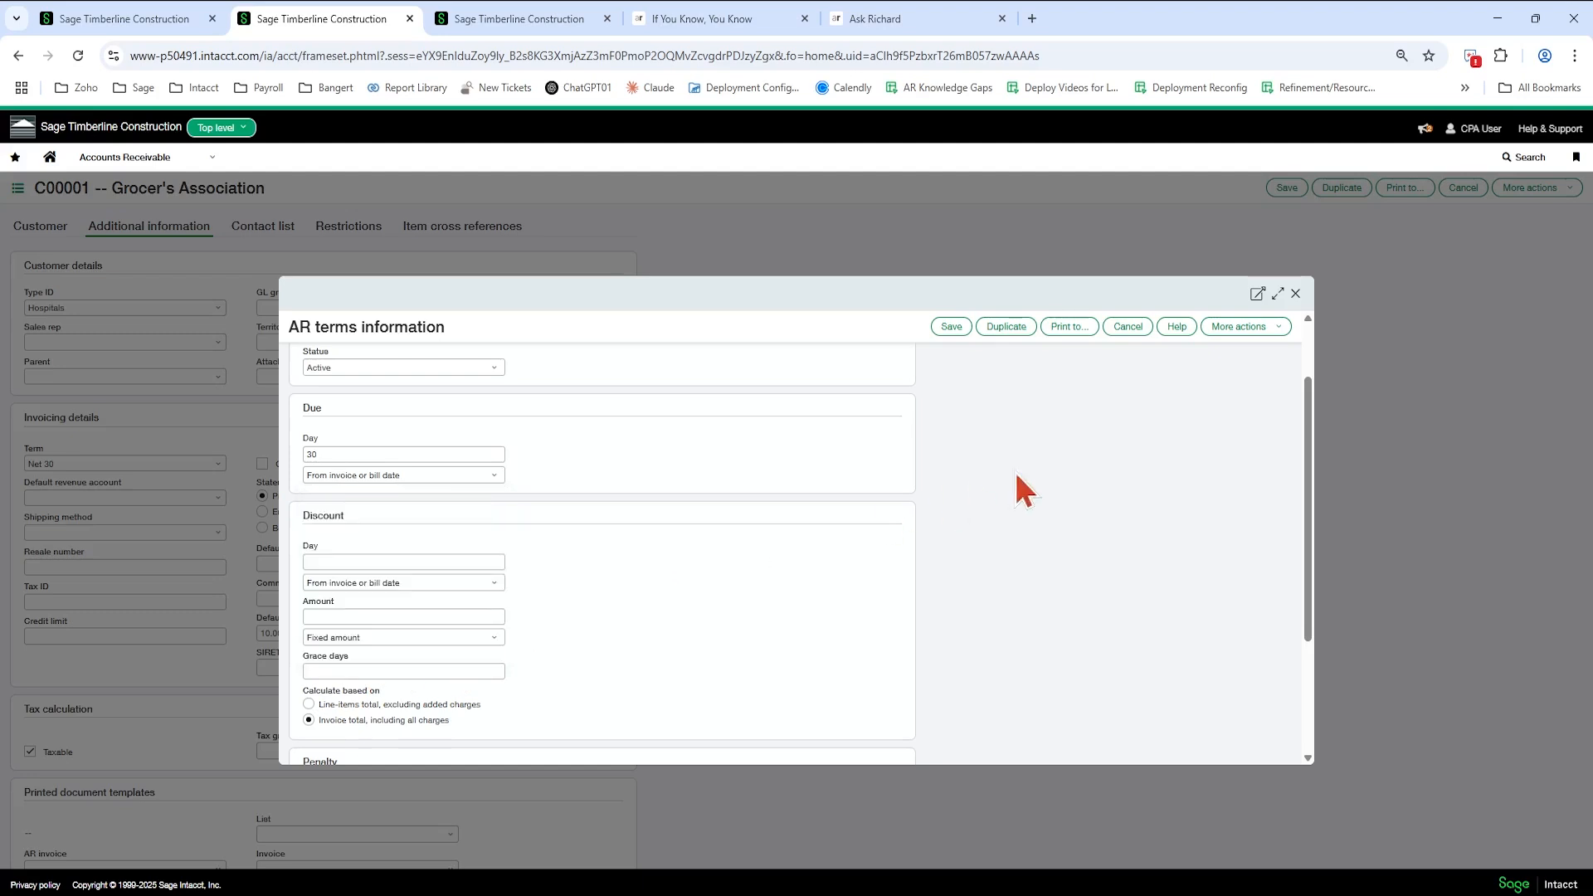
- Review the AR terms field descriptions in the online help, including the end-of-month due date example, and close the help window
left_click(1178, 326)
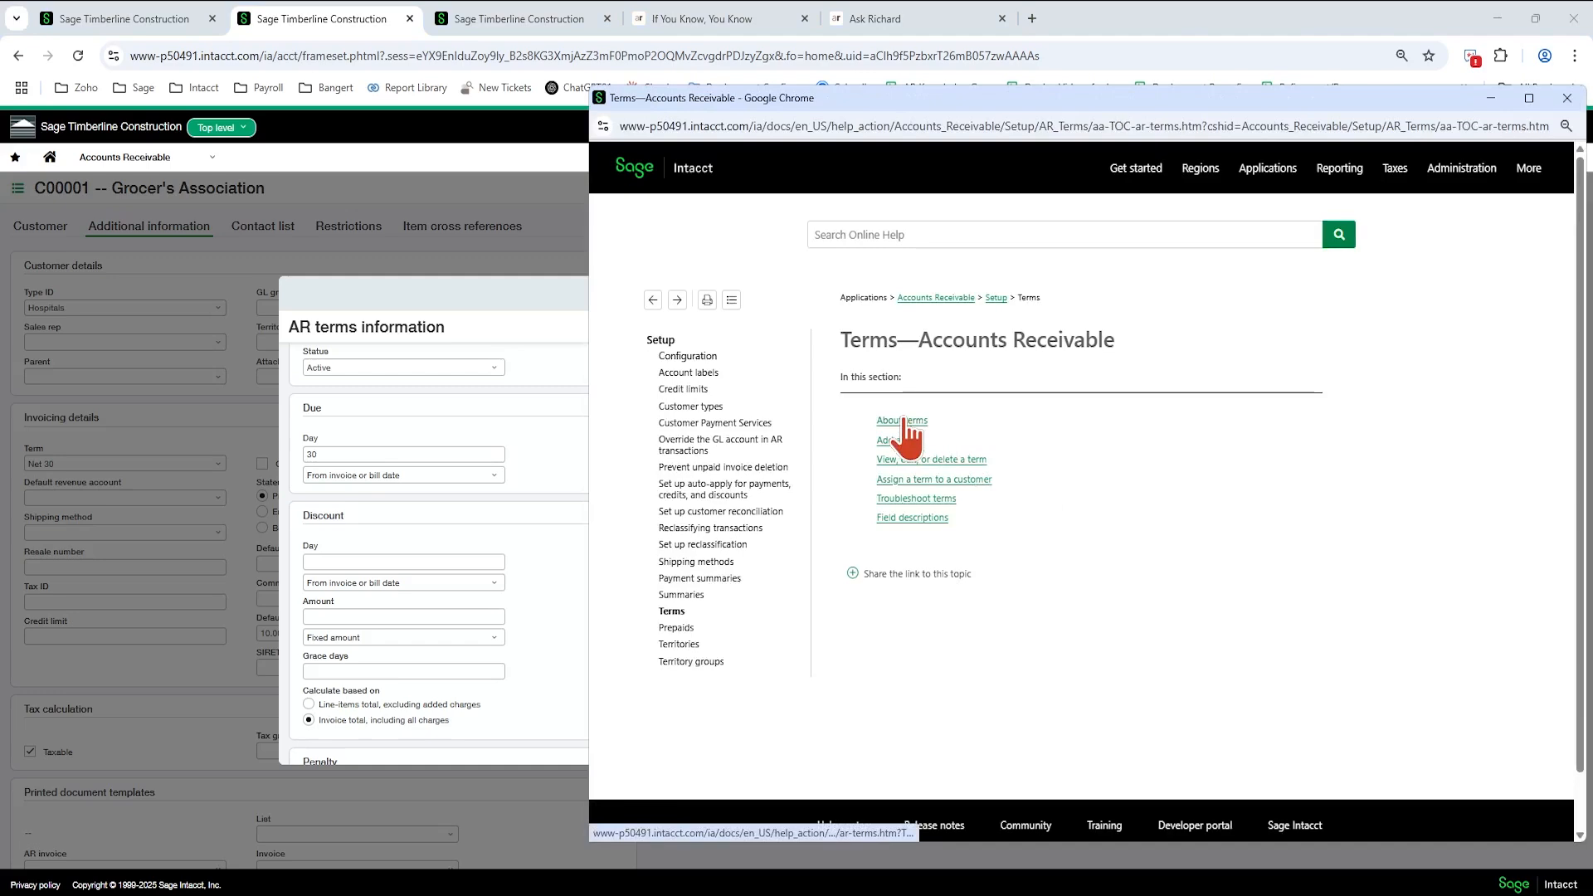
left_click(910, 520)
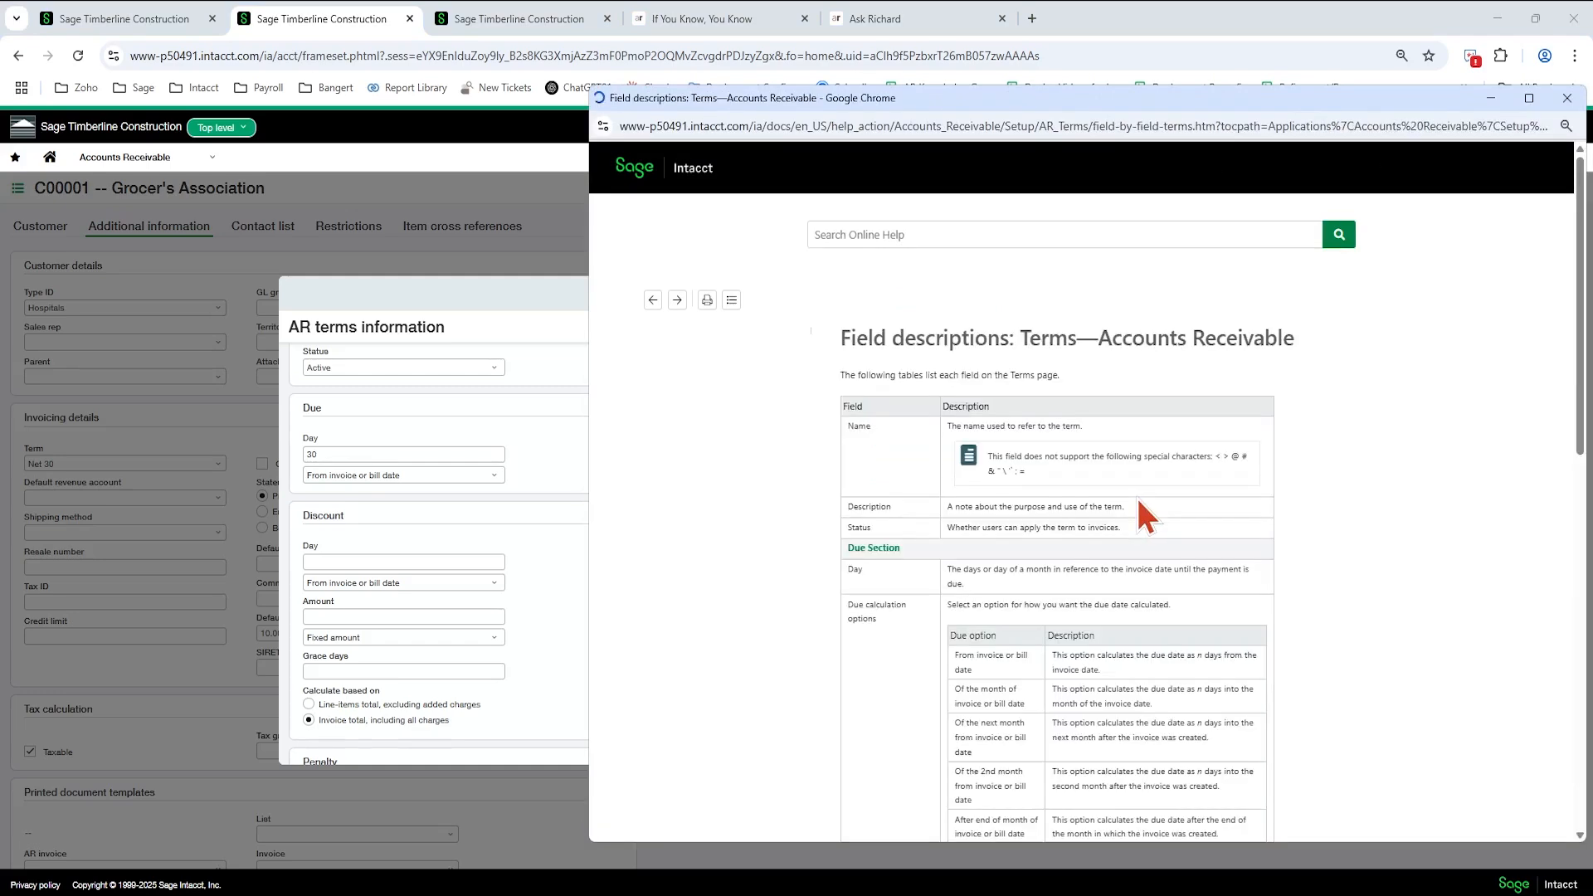
scroll(1138, 502, "down", 4)
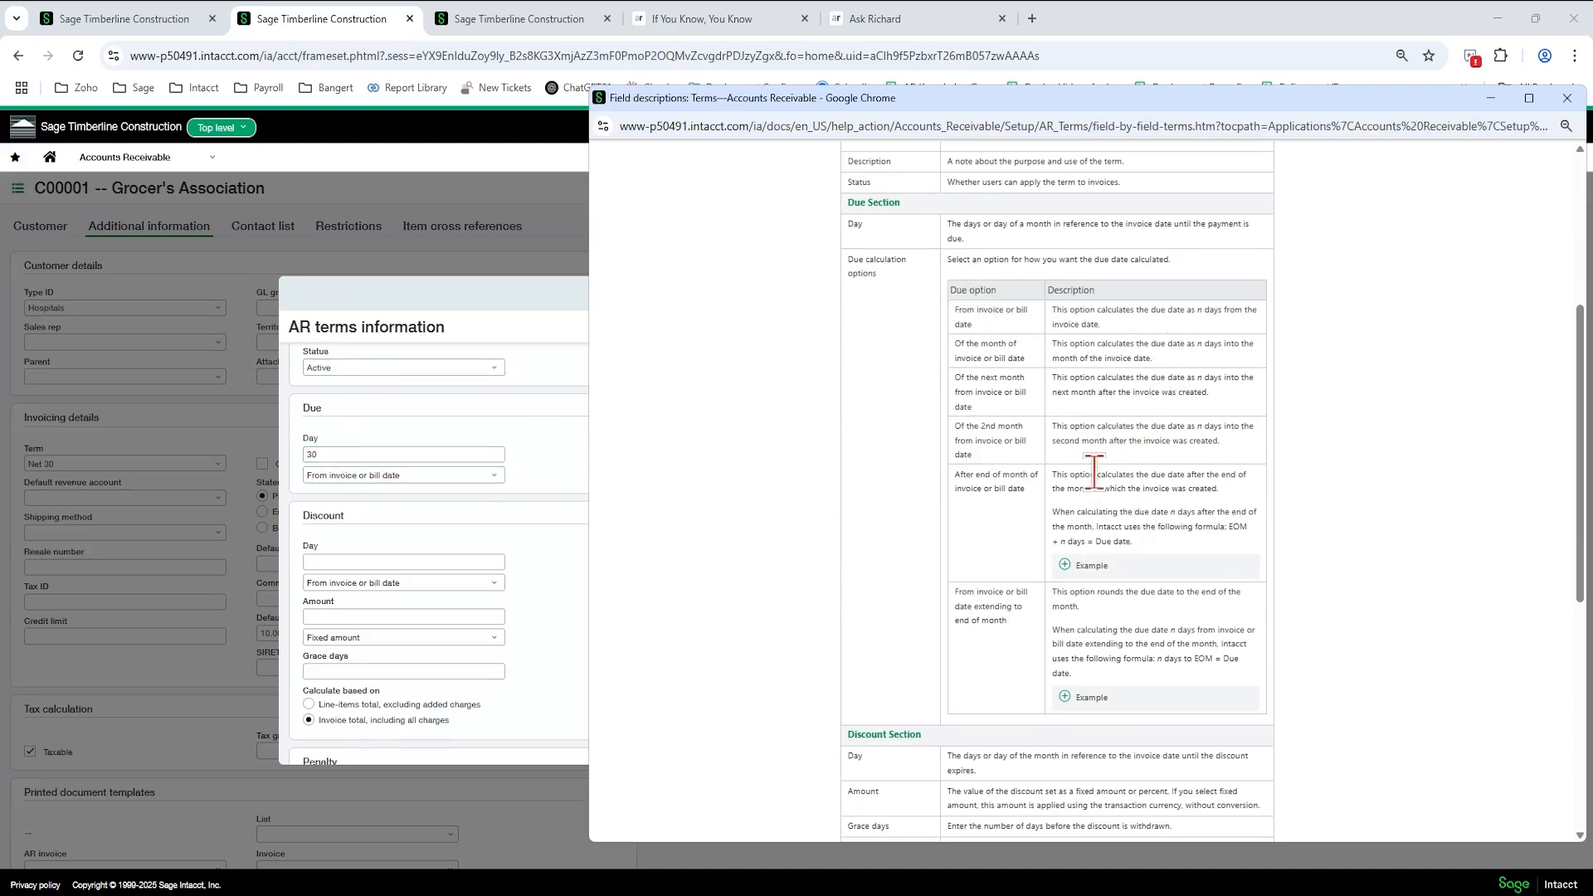
left_click(1064, 564)
scroll(1160, 605, "down", 1)
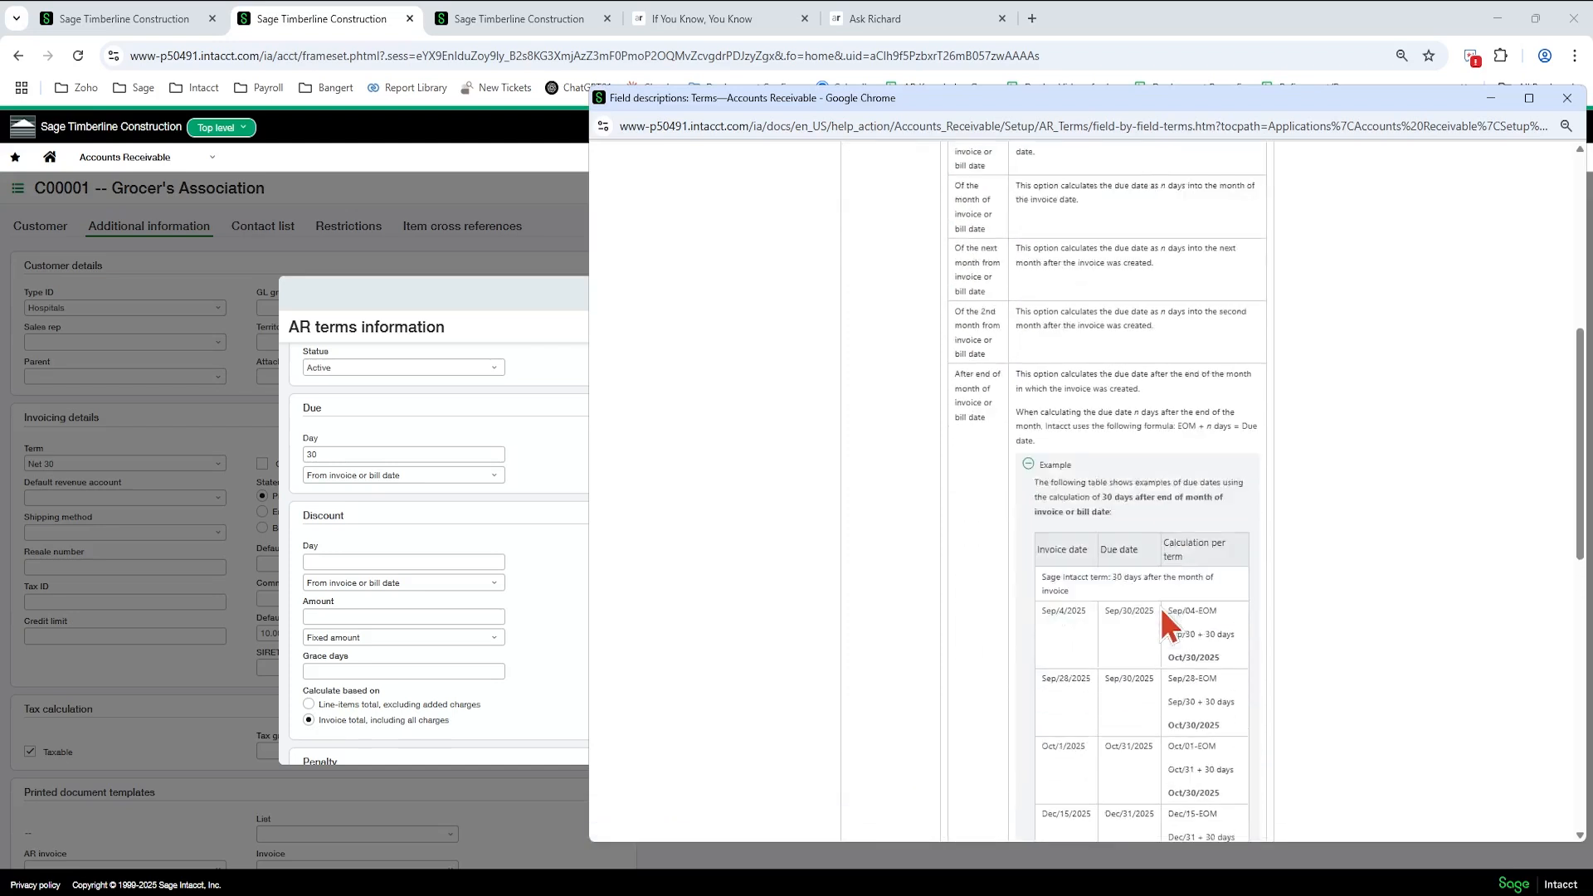
scroll(1160, 622, "down", 2)
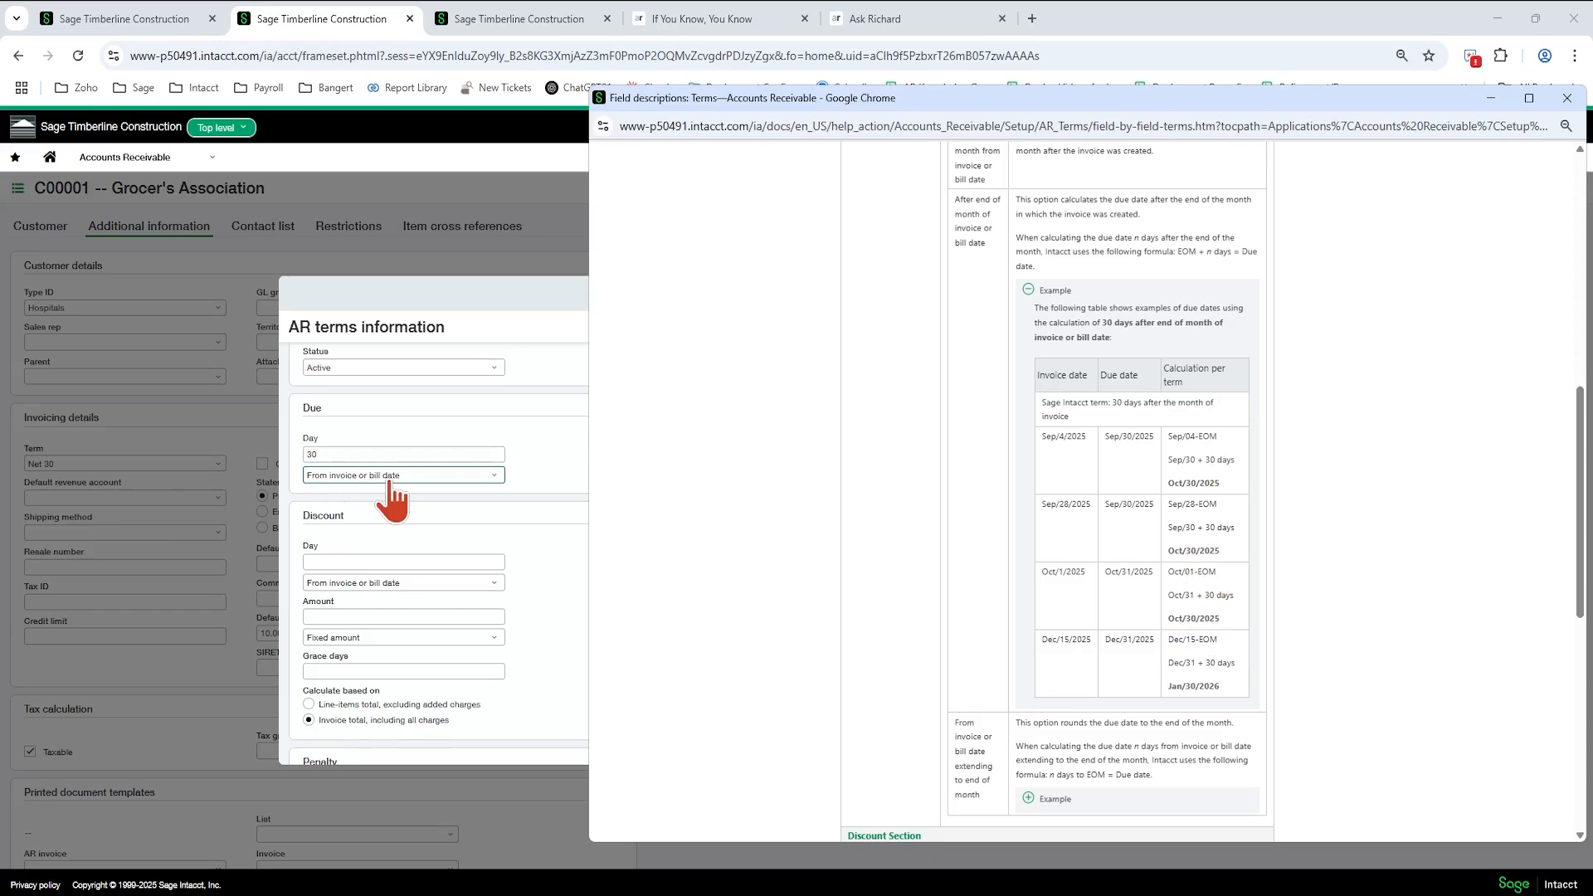
left_click(461, 478)
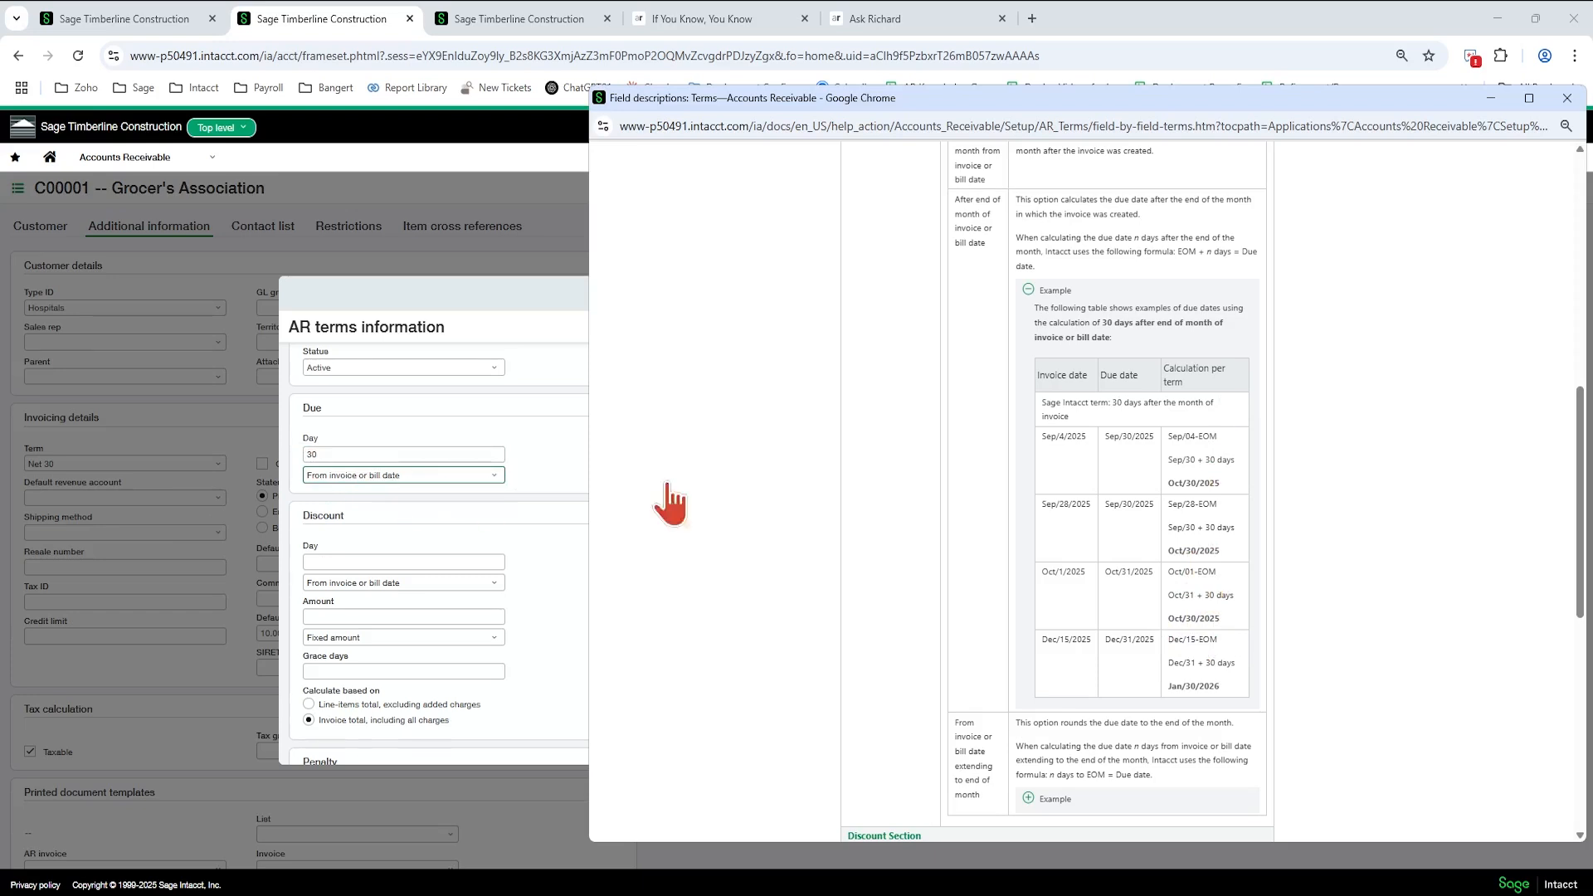
left_click(1567, 99)
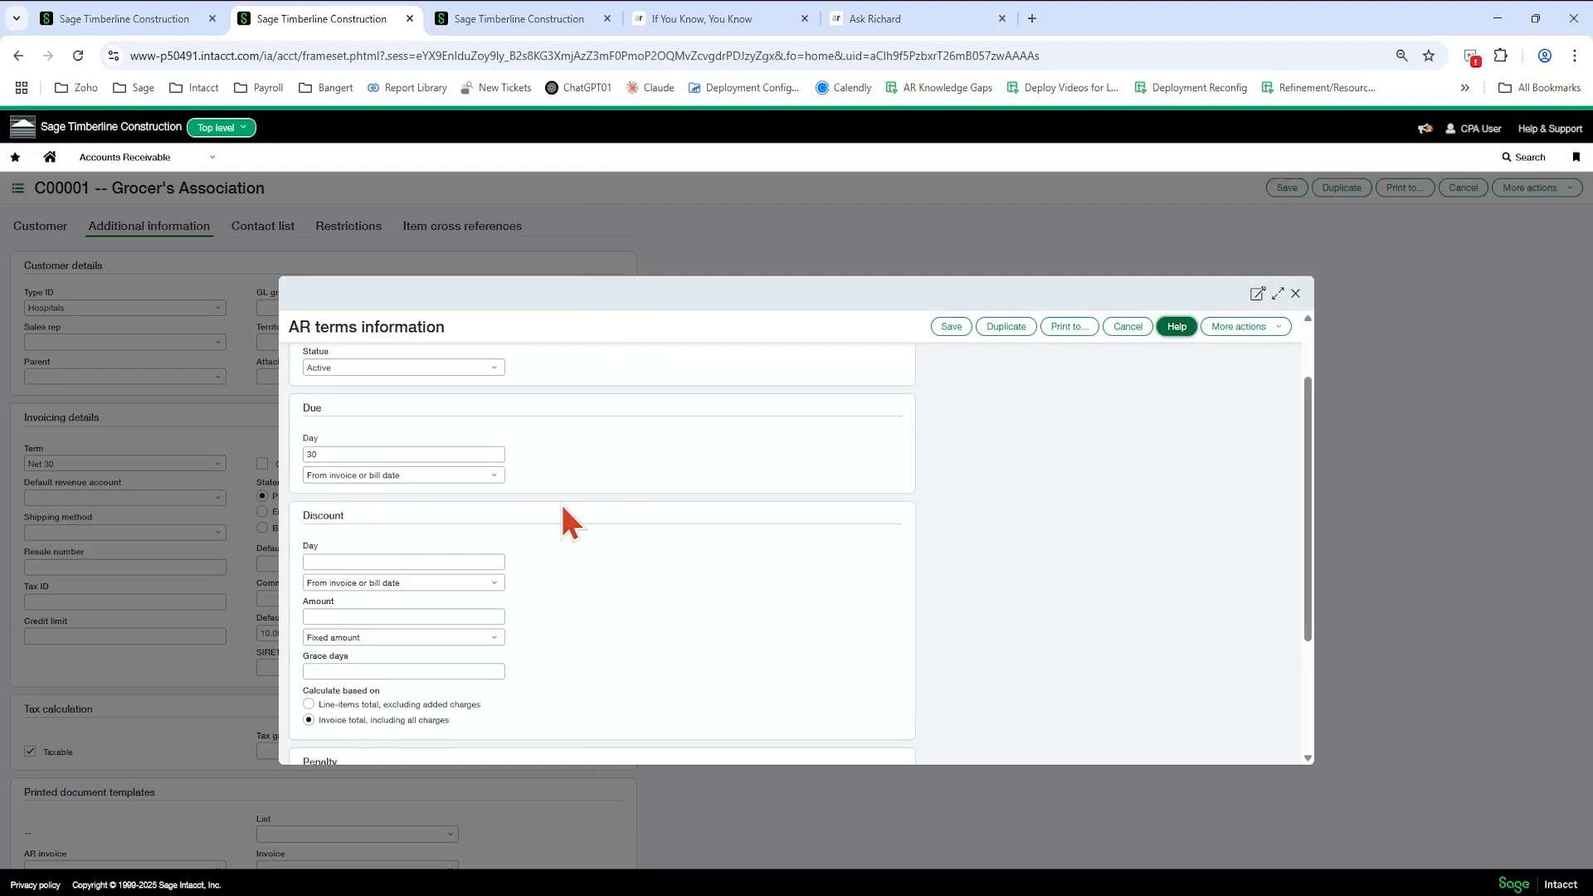
- Set the Net 30 term's penalty to a monthly cycle with an amount of 1.5 percent
scroll(562, 507, "down", 1)
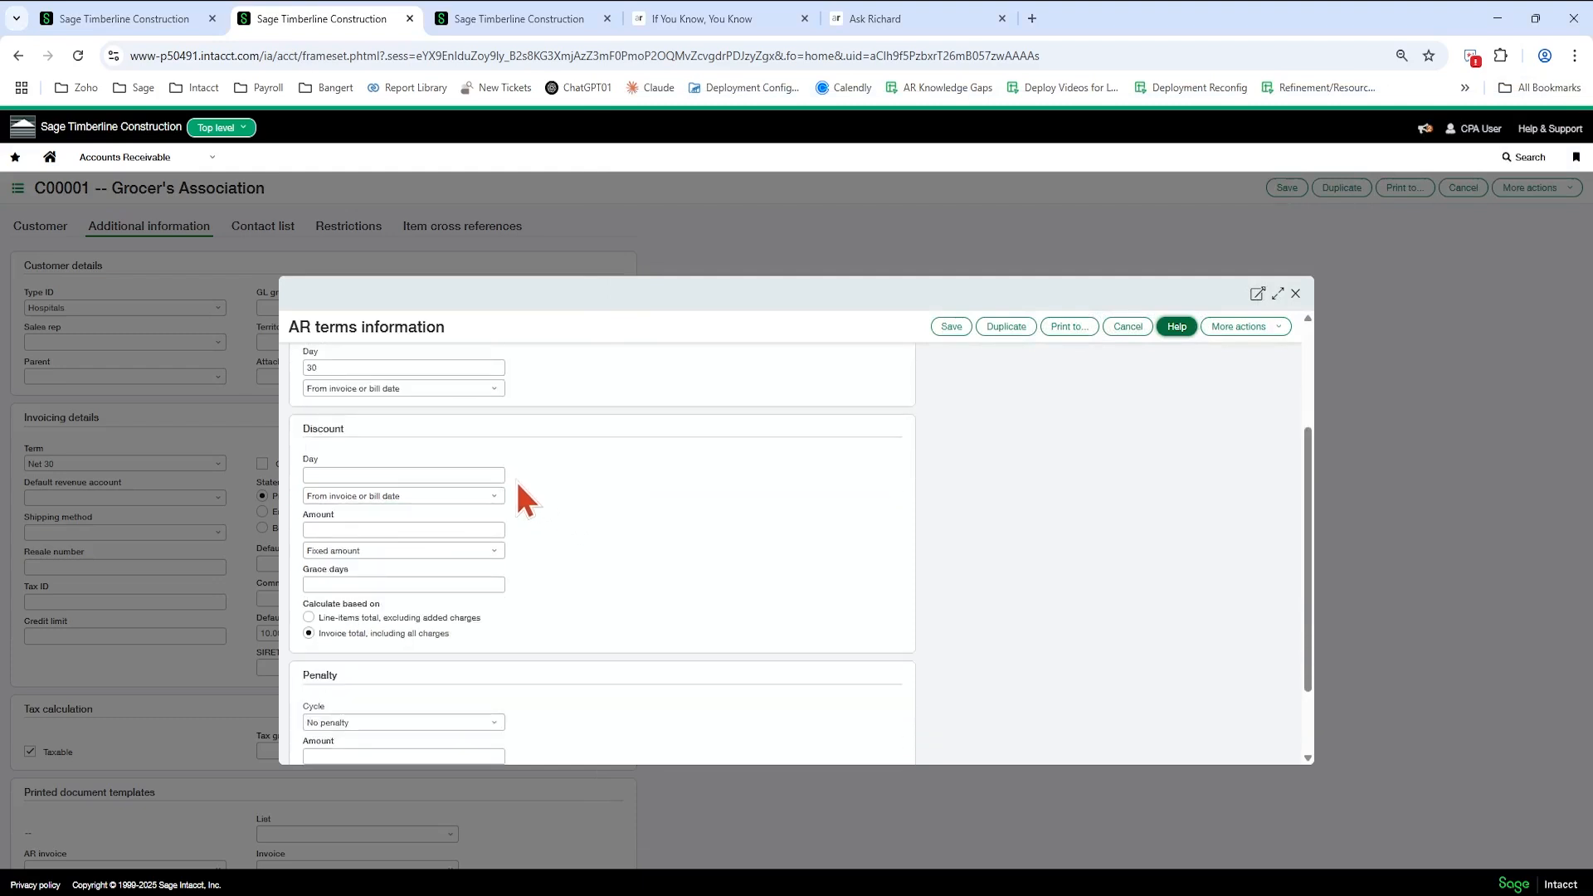
left_click(493, 475)
scroll(599, 479, "down", 1)
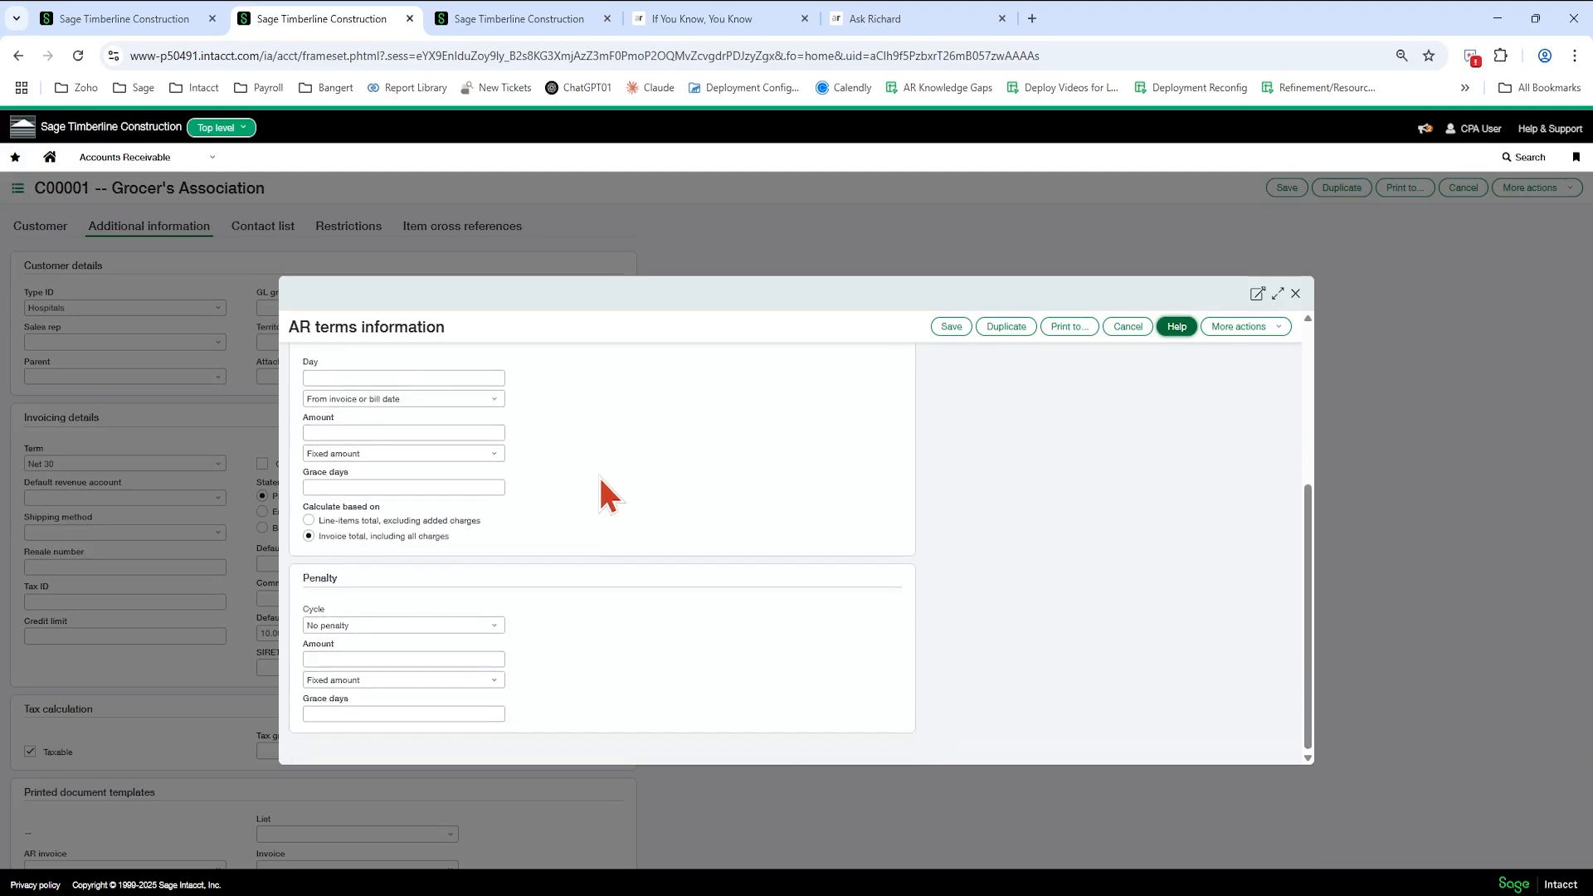
left_click(434, 625)
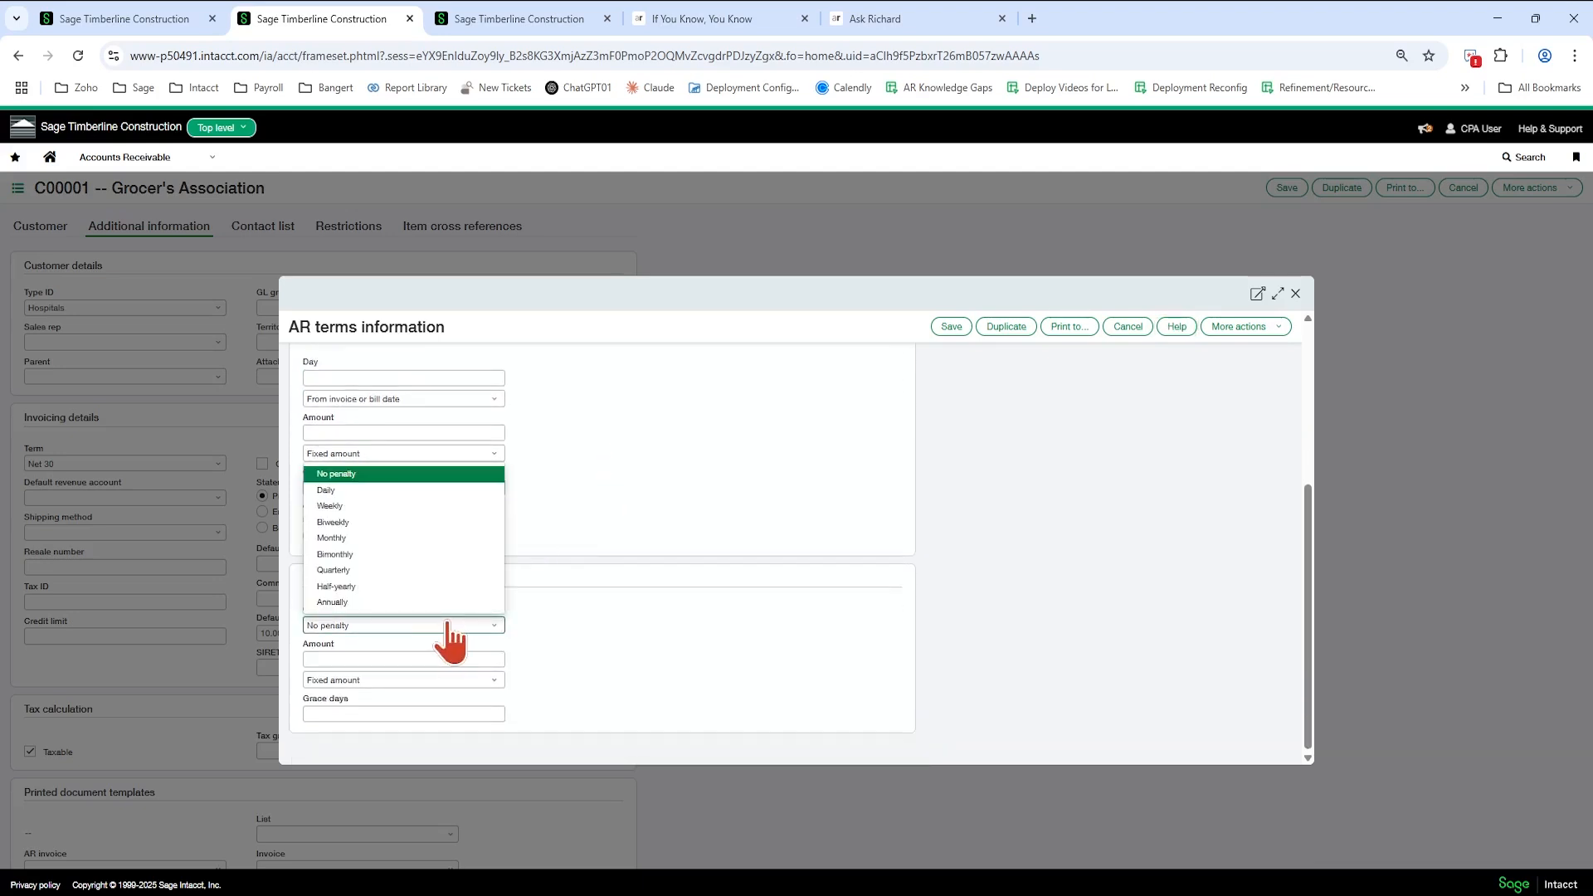
left_click(442, 539)
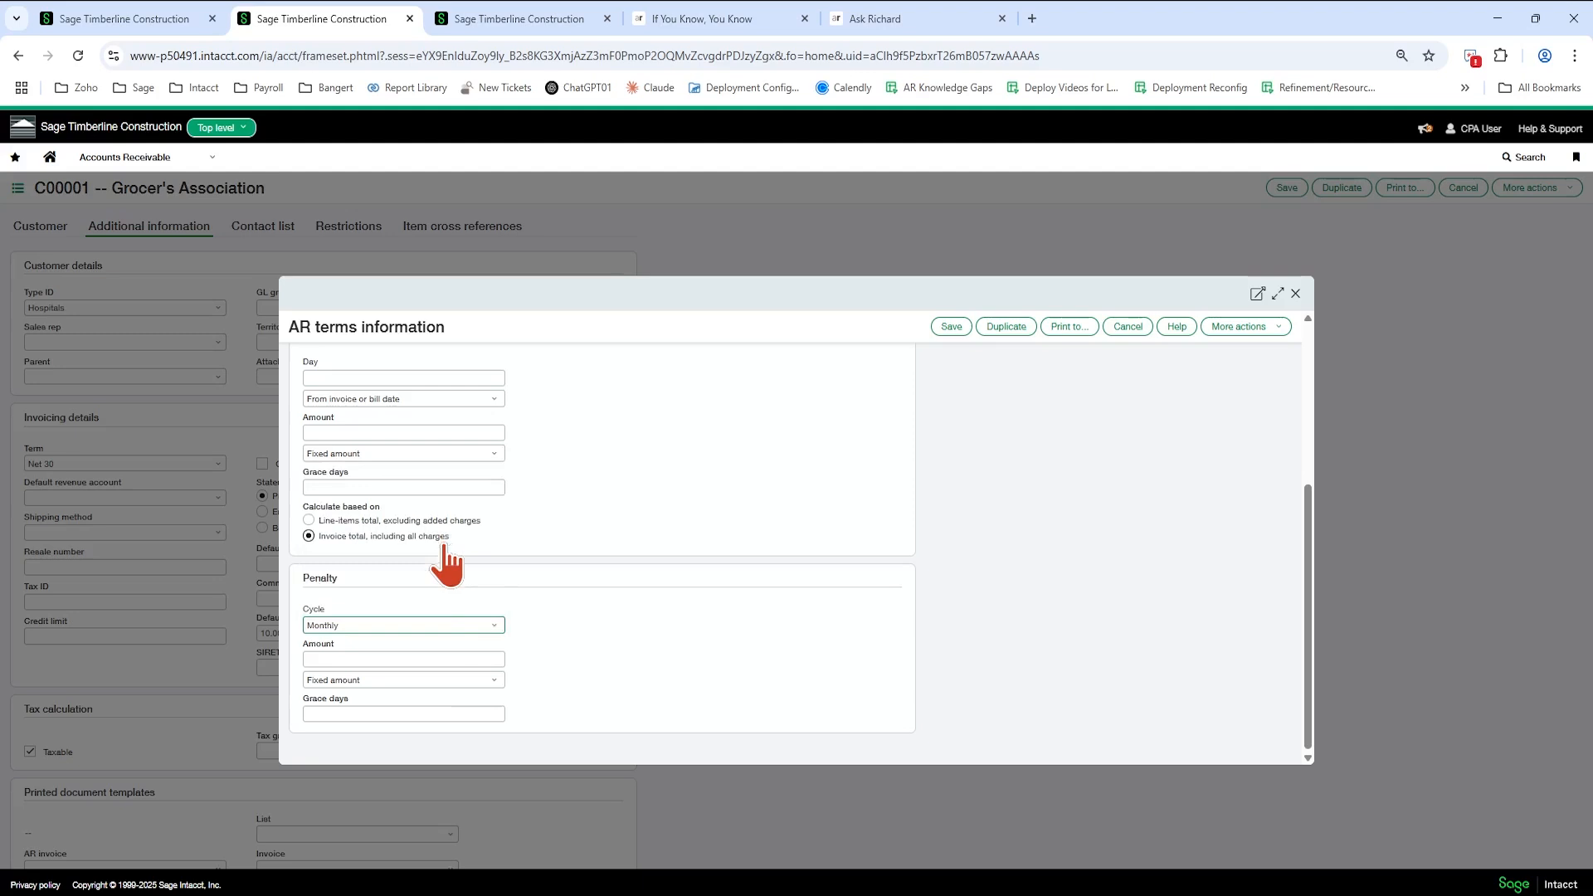
left_click(429, 657)
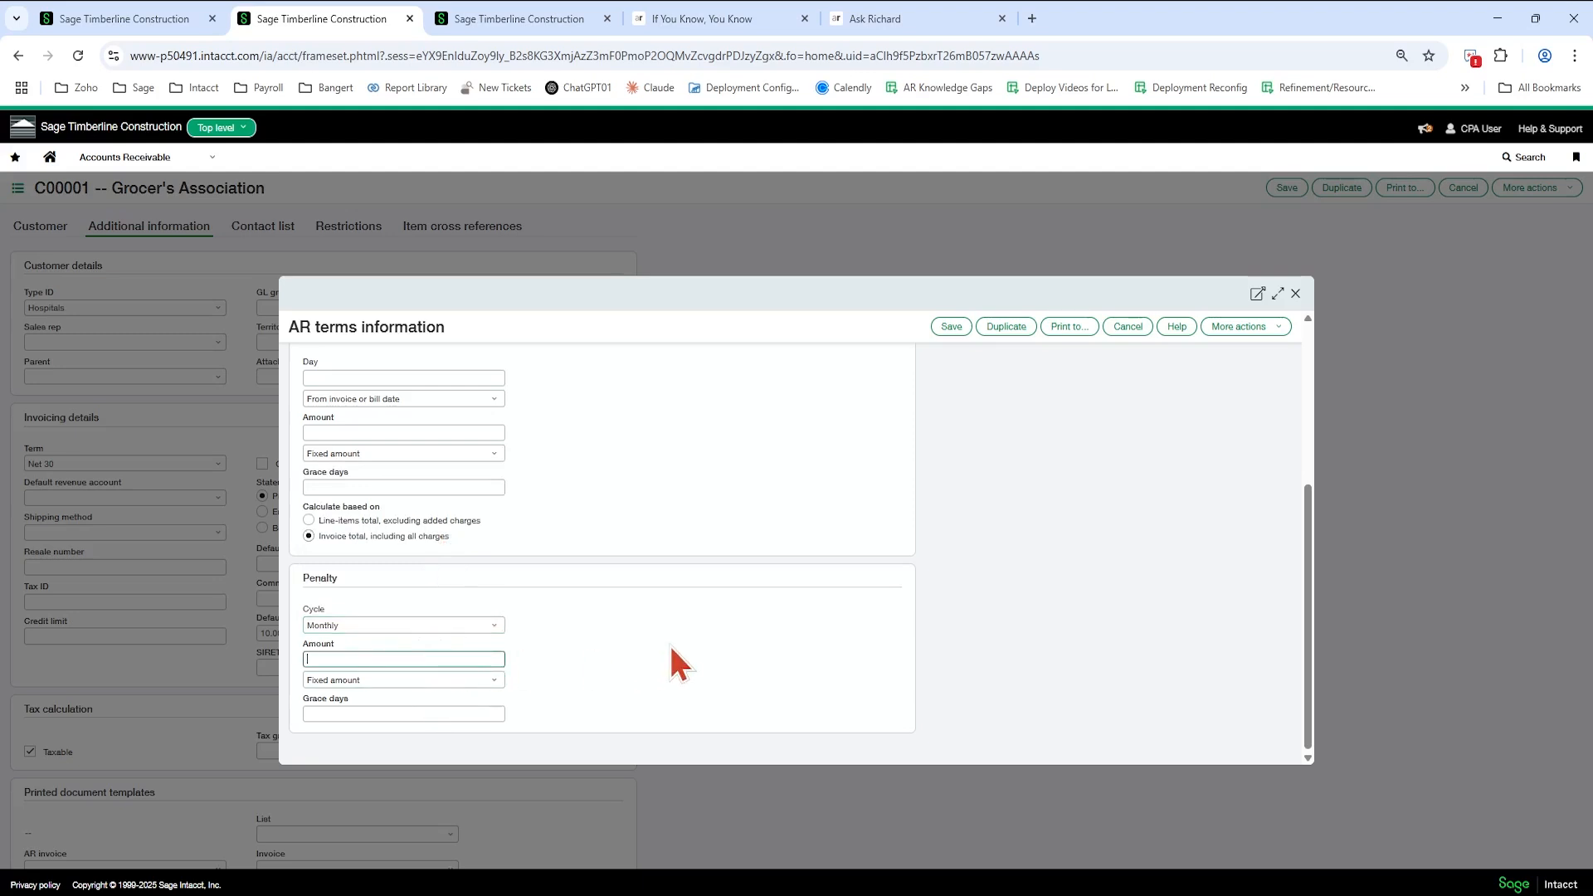
left_click(426, 681)
left_click(404, 717)
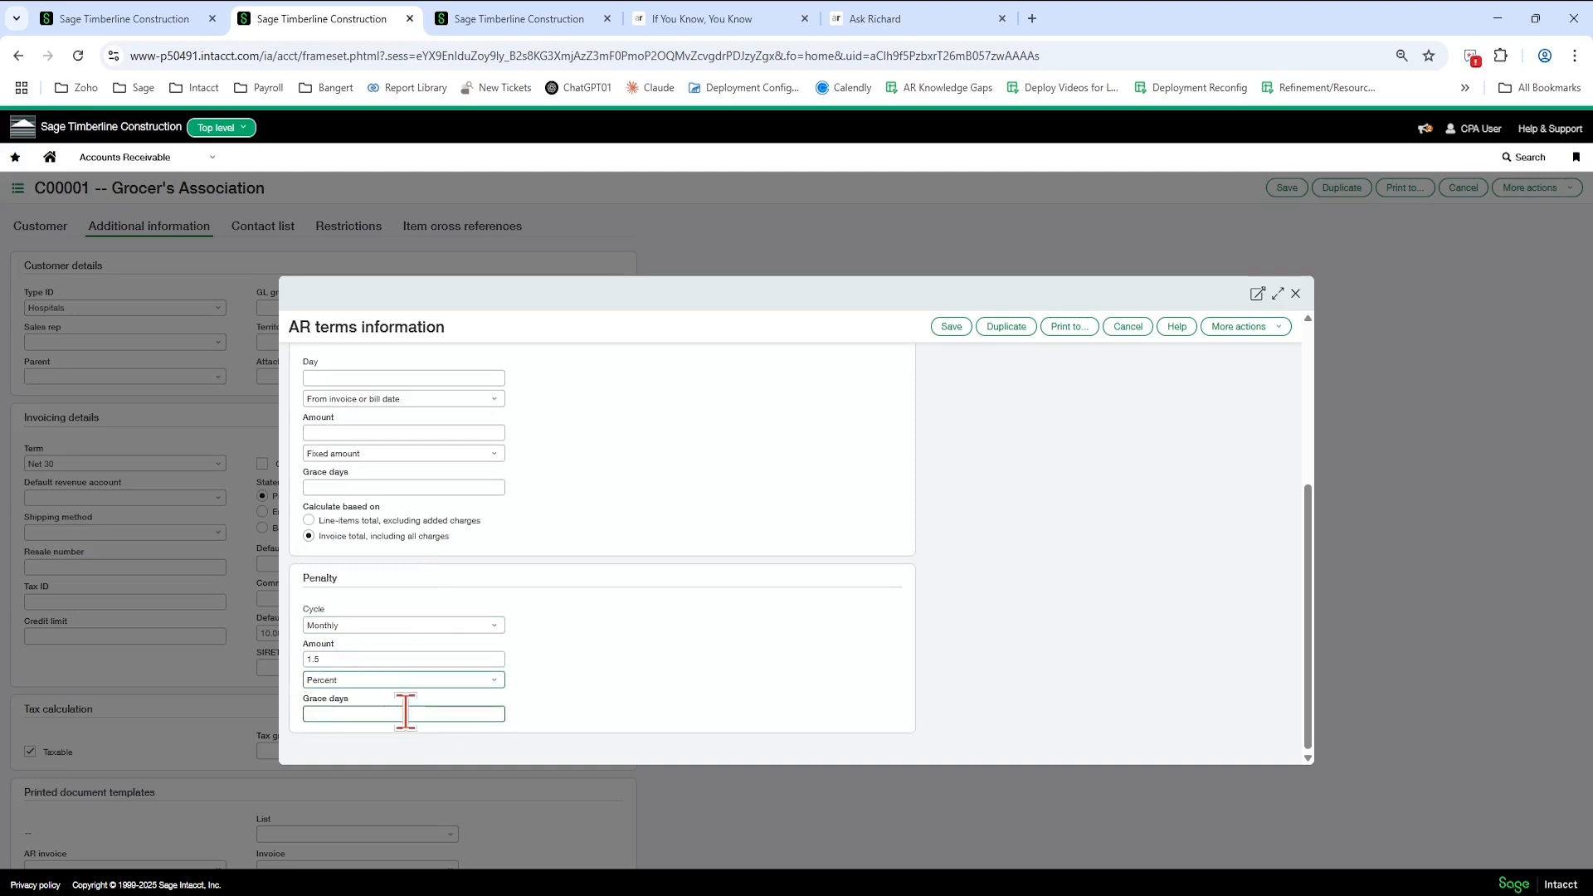
- Examine the penalty's grace days field, amount types and available cycle choices in the Net 30 term
left_click(491, 704)
left_click(427, 683)
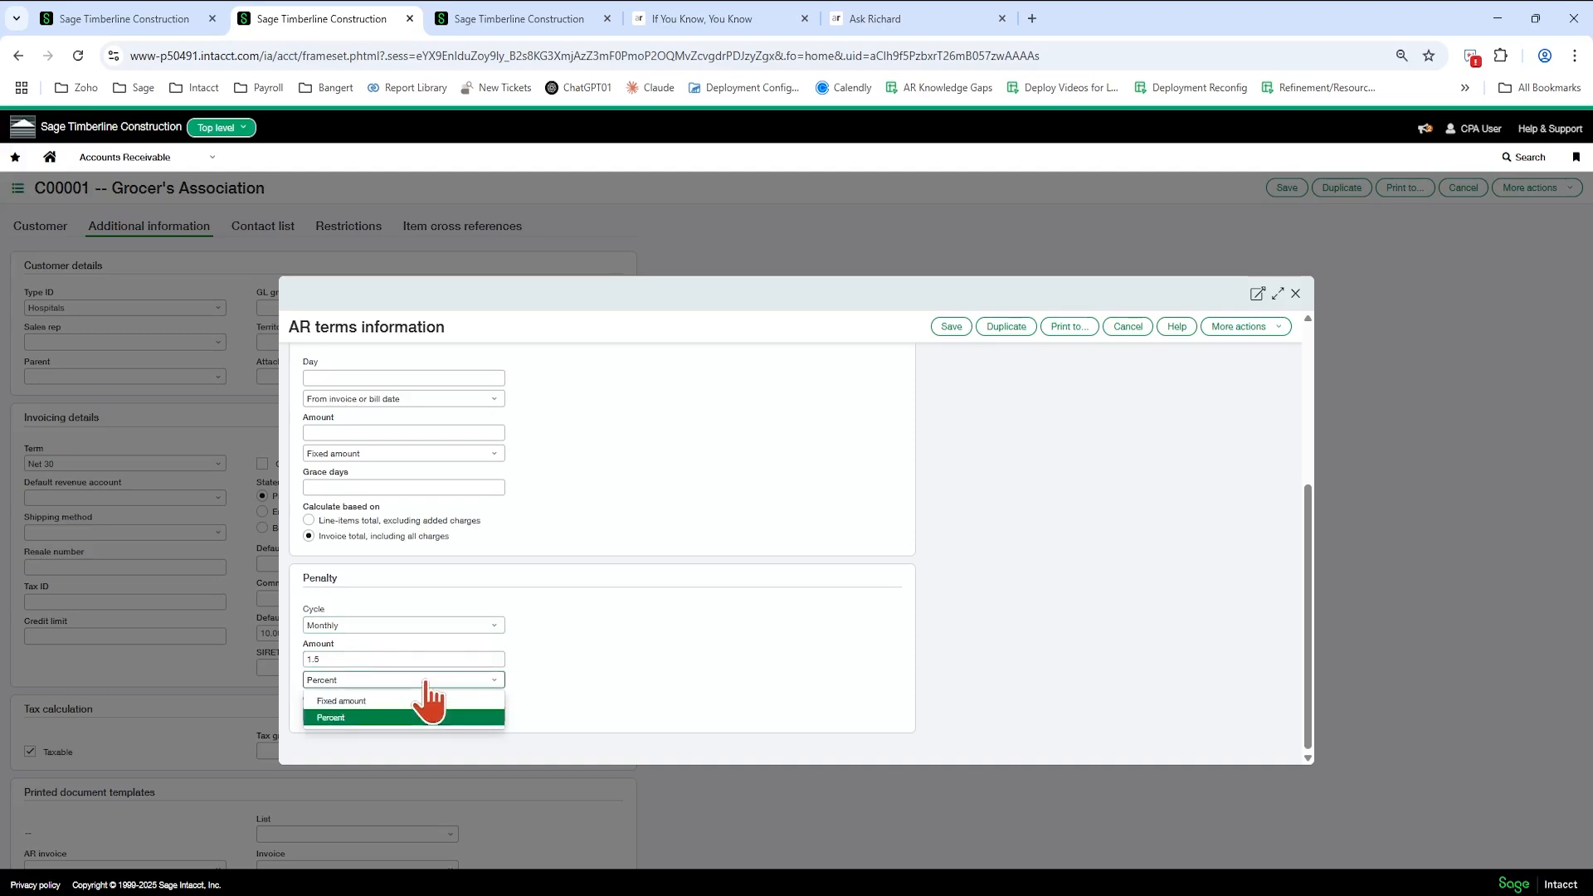
left_click(624, 674)
left_click(497, 630)
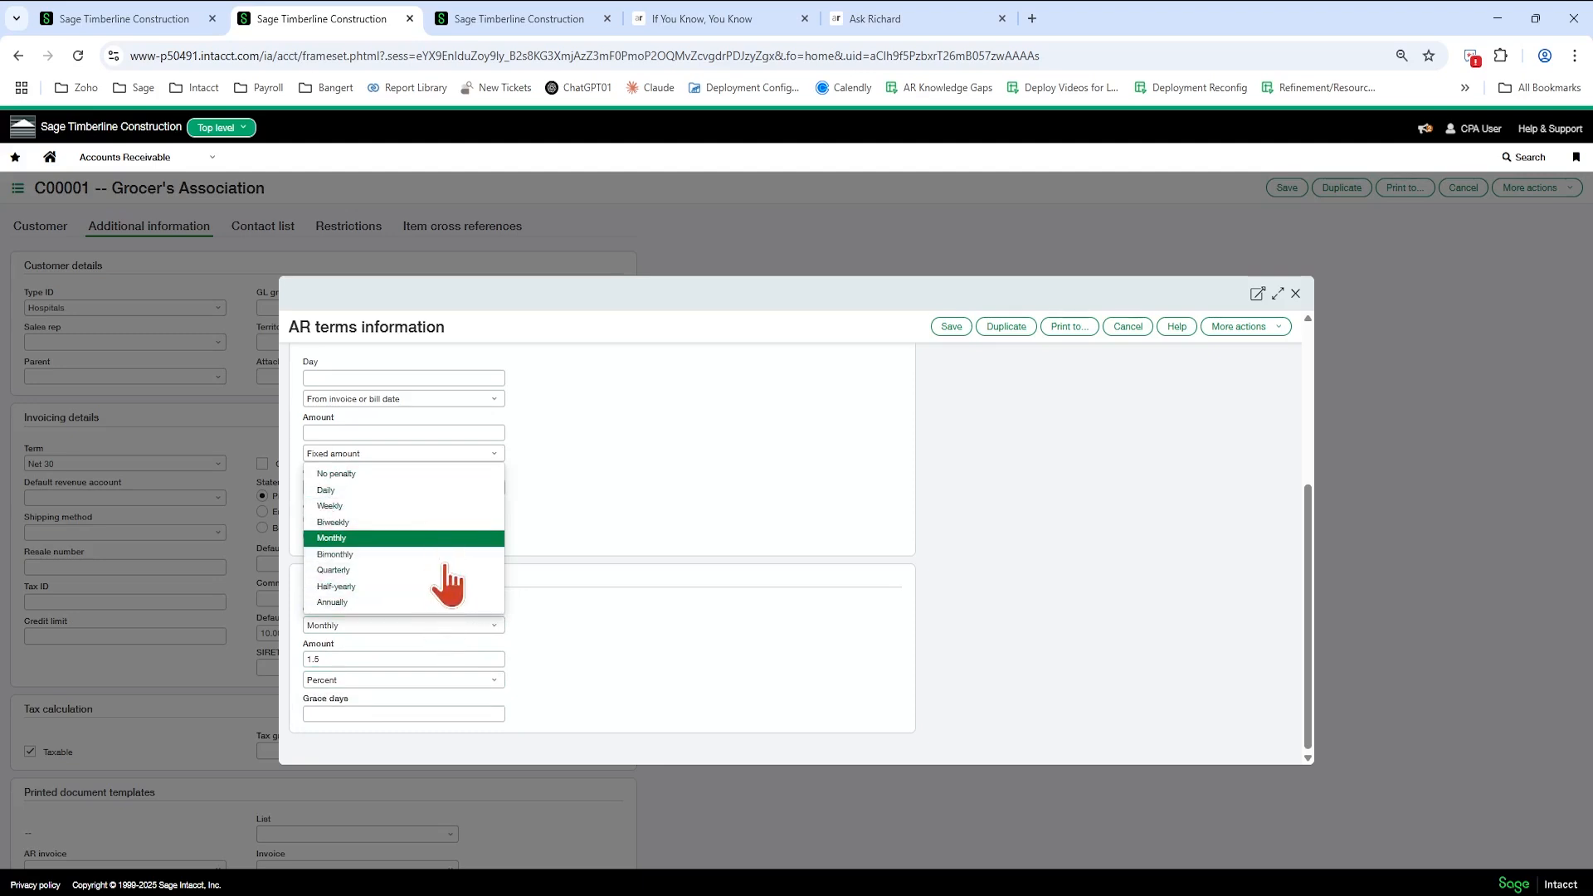
left_click(677, 596)
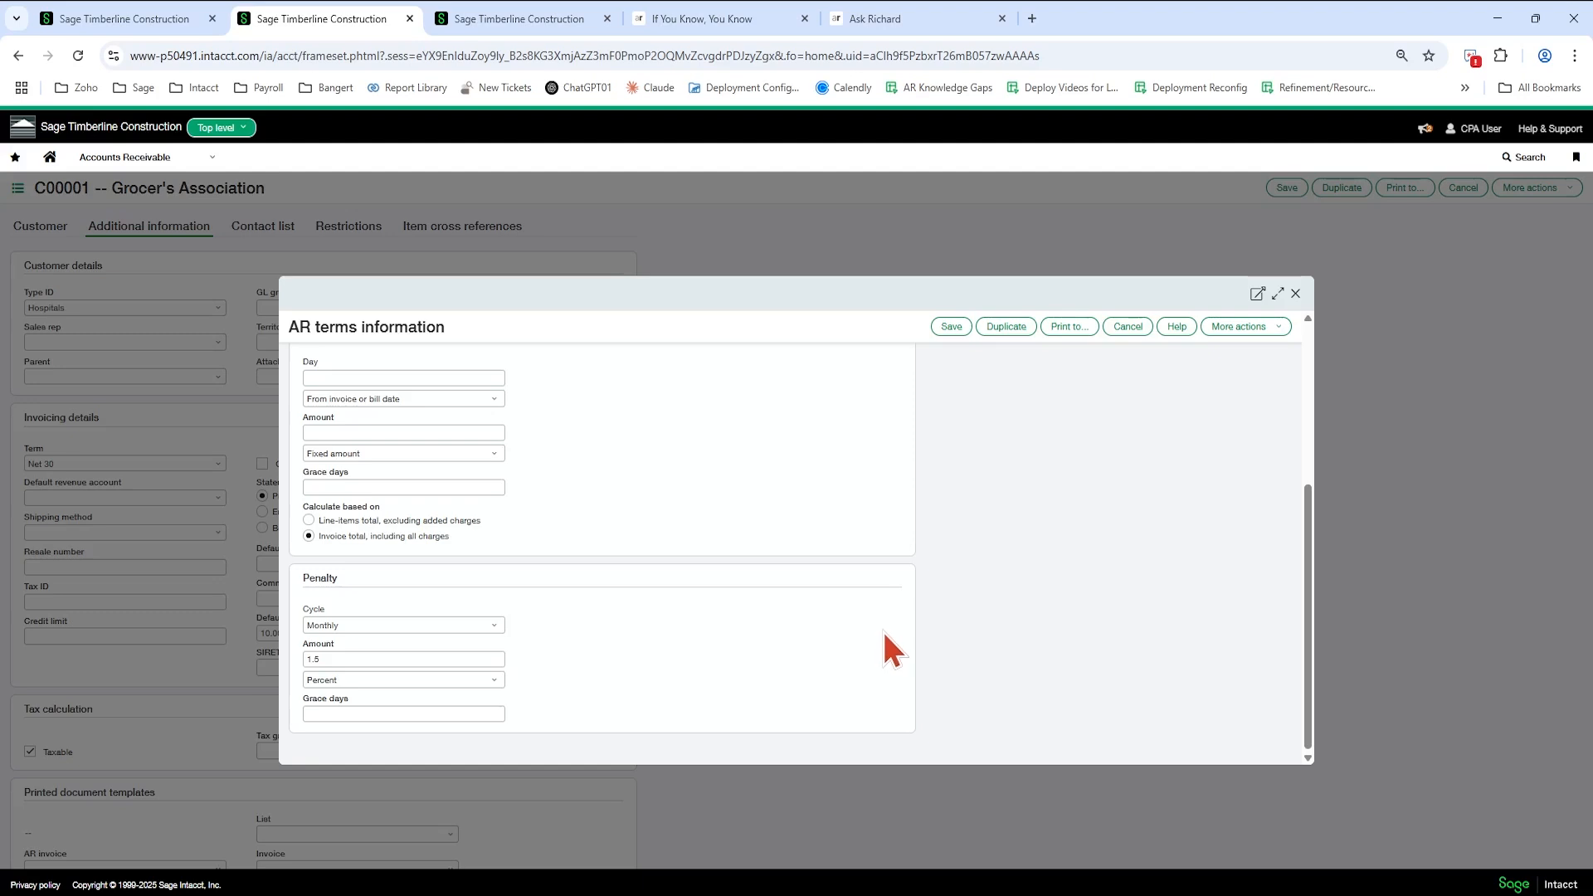
- Close the Net 30 term without saving and leave the Grocer's Association customer record, returning to the Customers list
left_click(1128, 327)
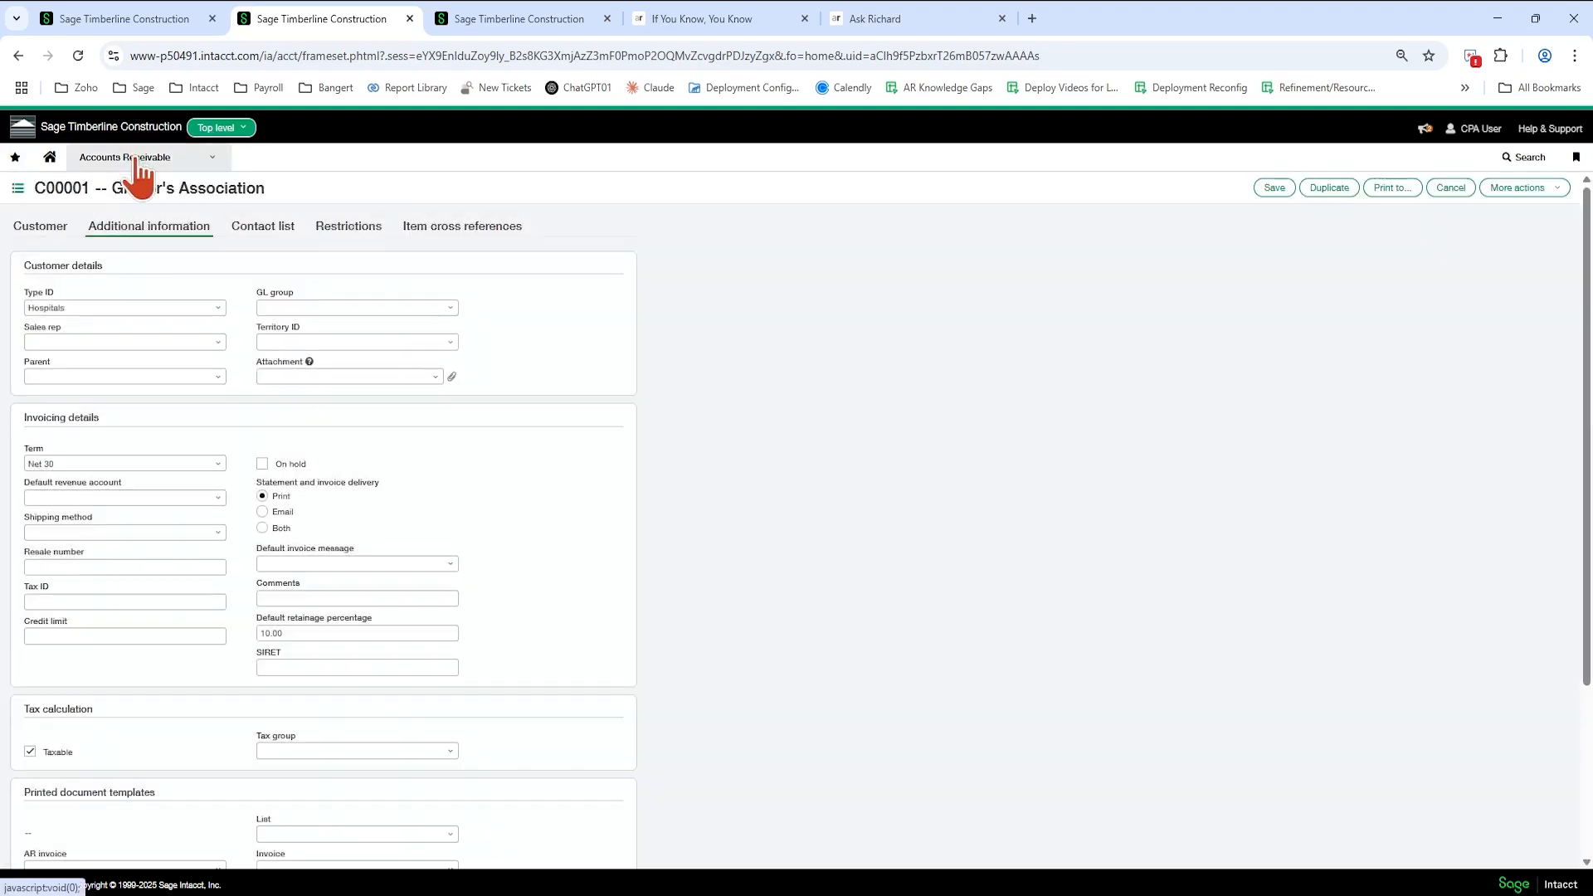
left_click(140, 161)
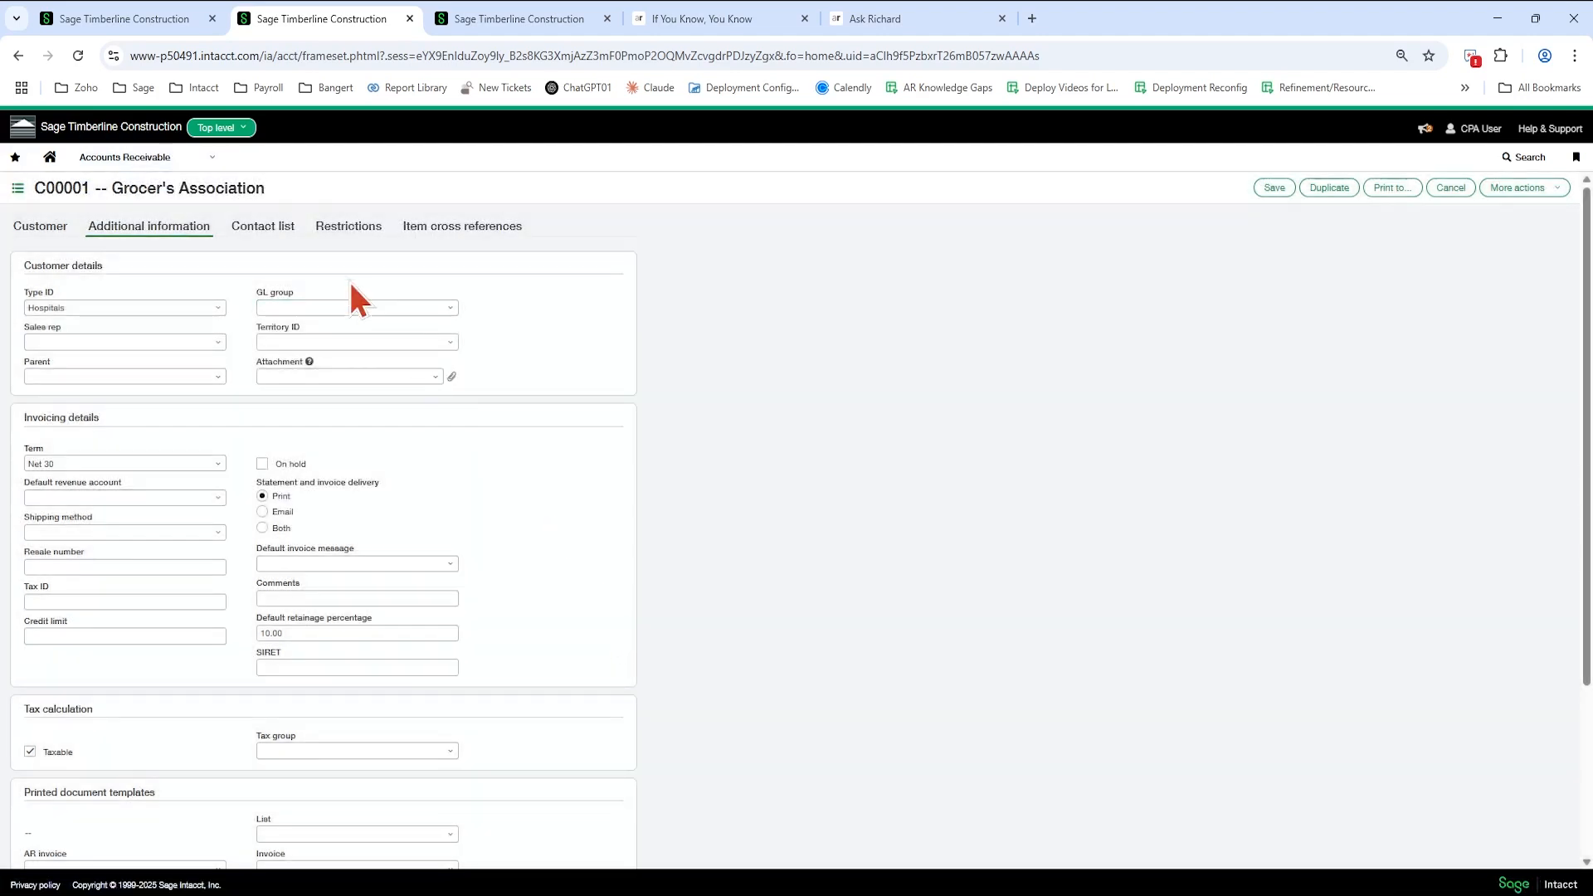
mouse_move(189, 157)
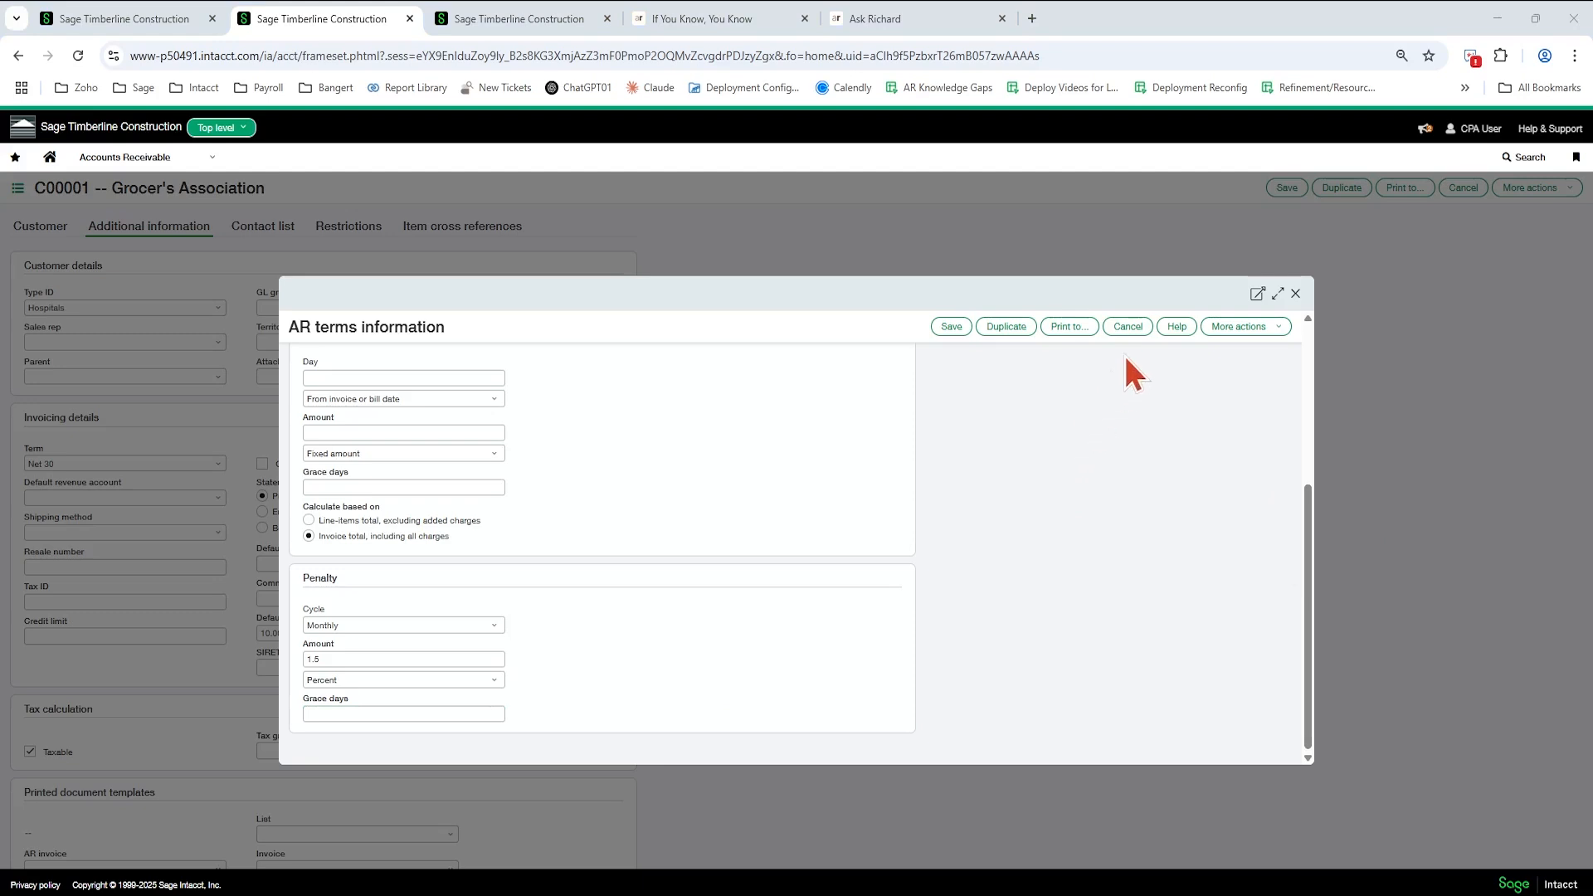
left_click(1127, 332)
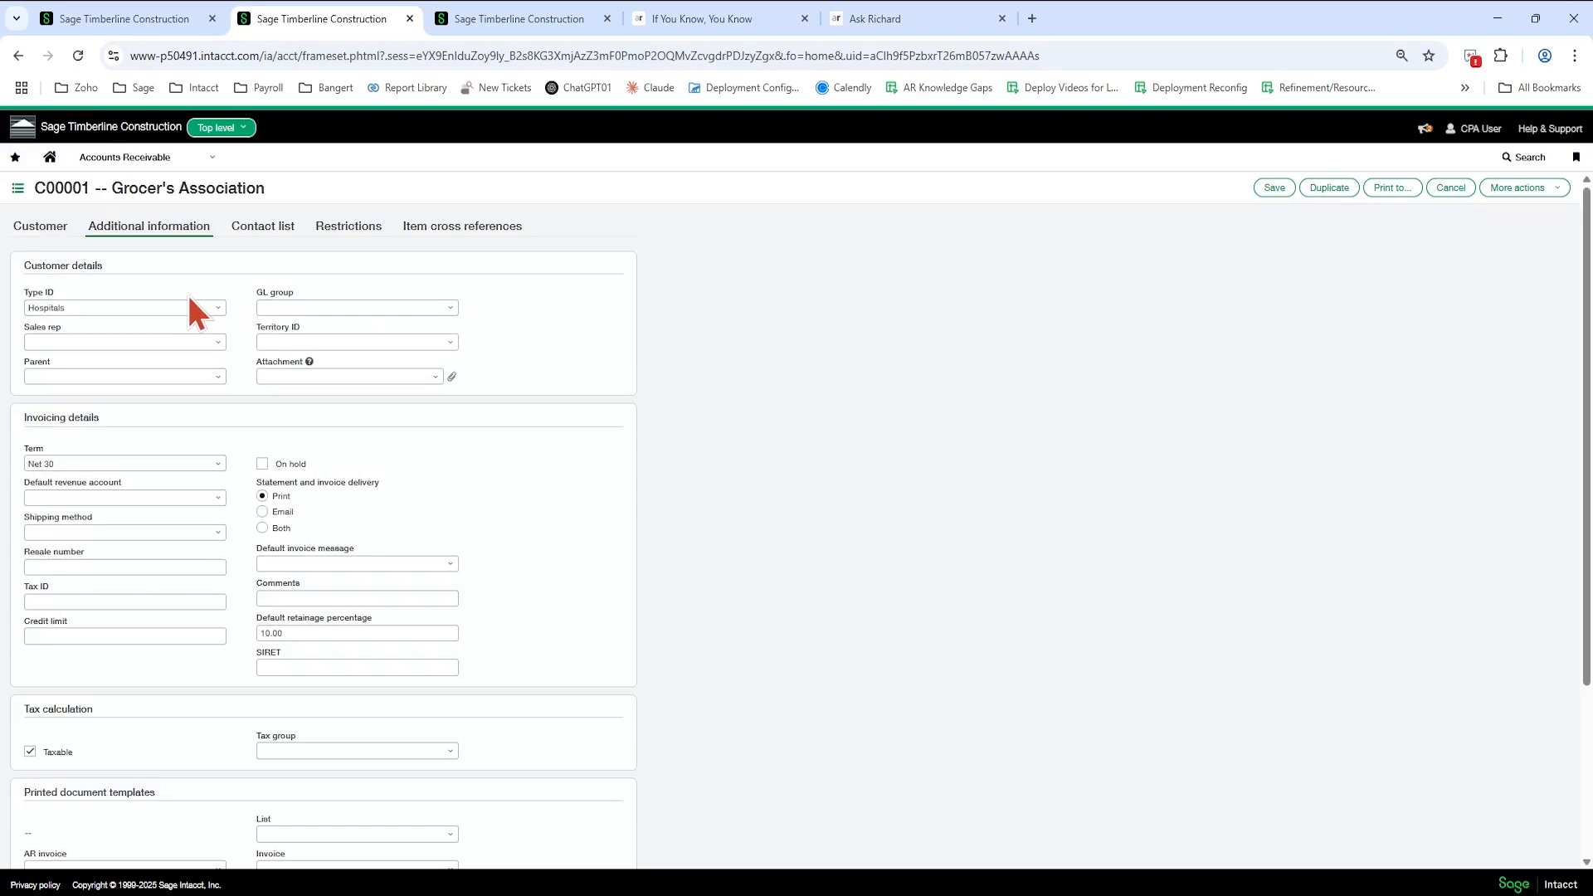
left_click(53, 235)
left_click(1431, 191)
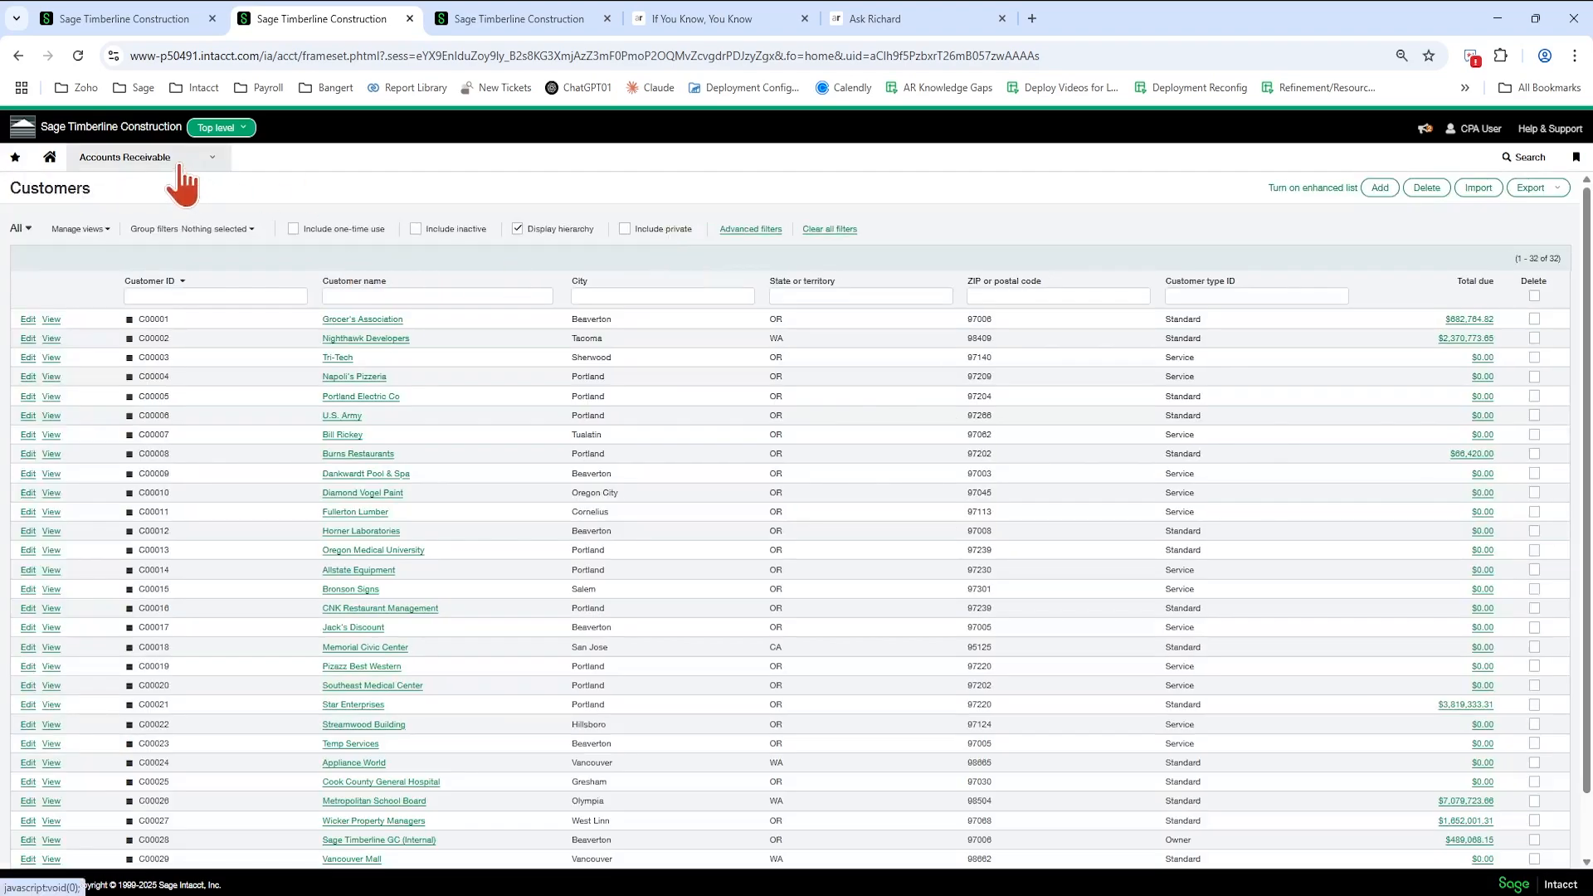
- Open the Accounts Receivable terms list and edit the "Net 30, 2 pct disct - 10 days" term
left_click(184, 165)
left_click(336, 195)
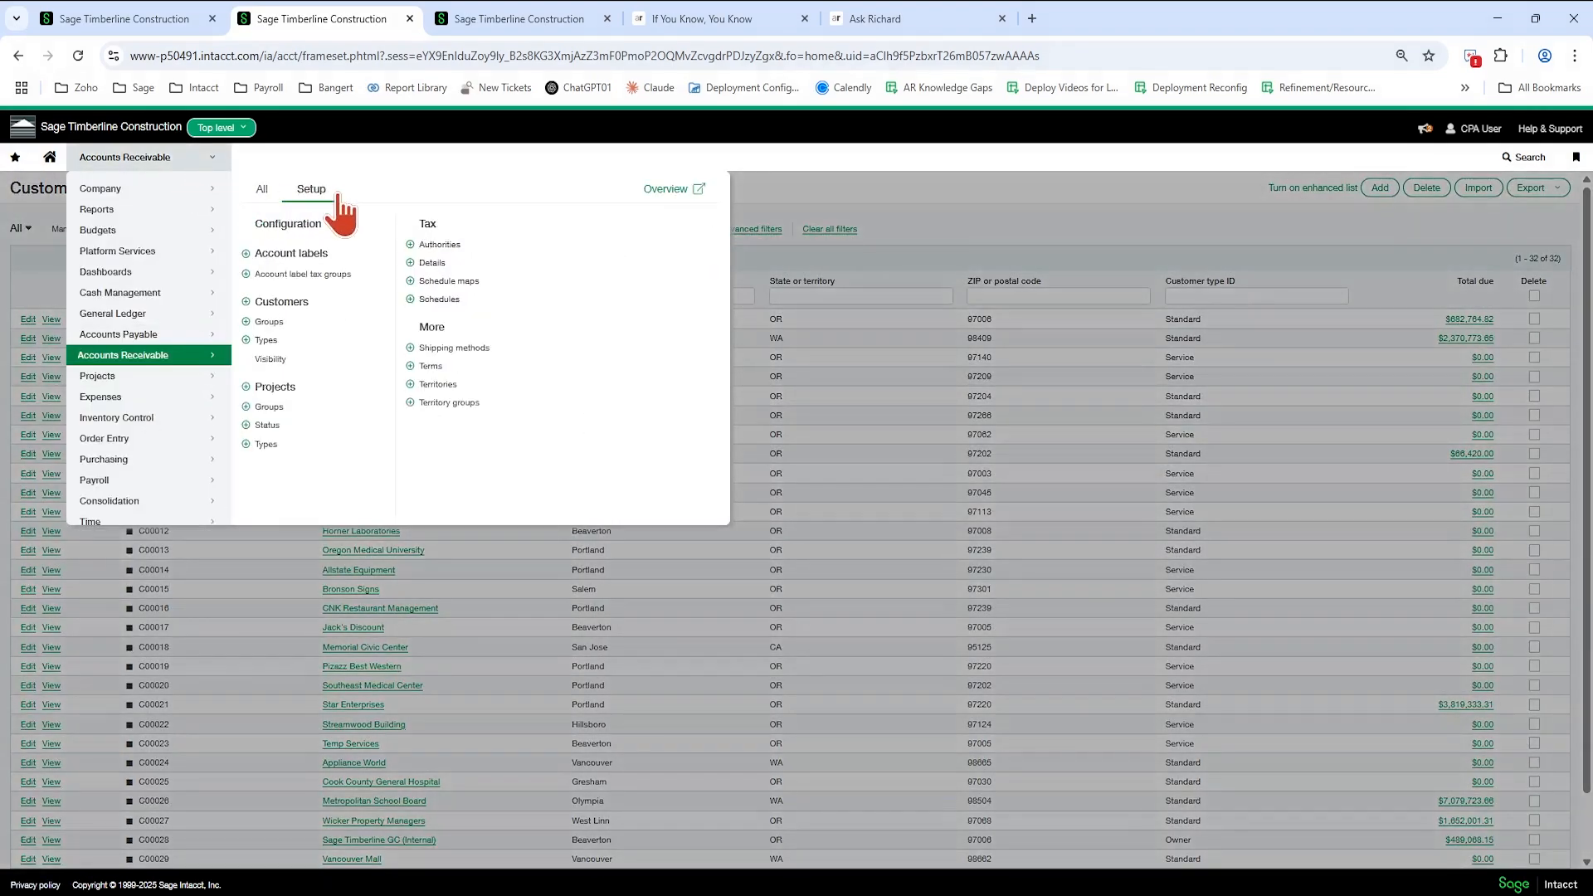
left_click(453, 372)
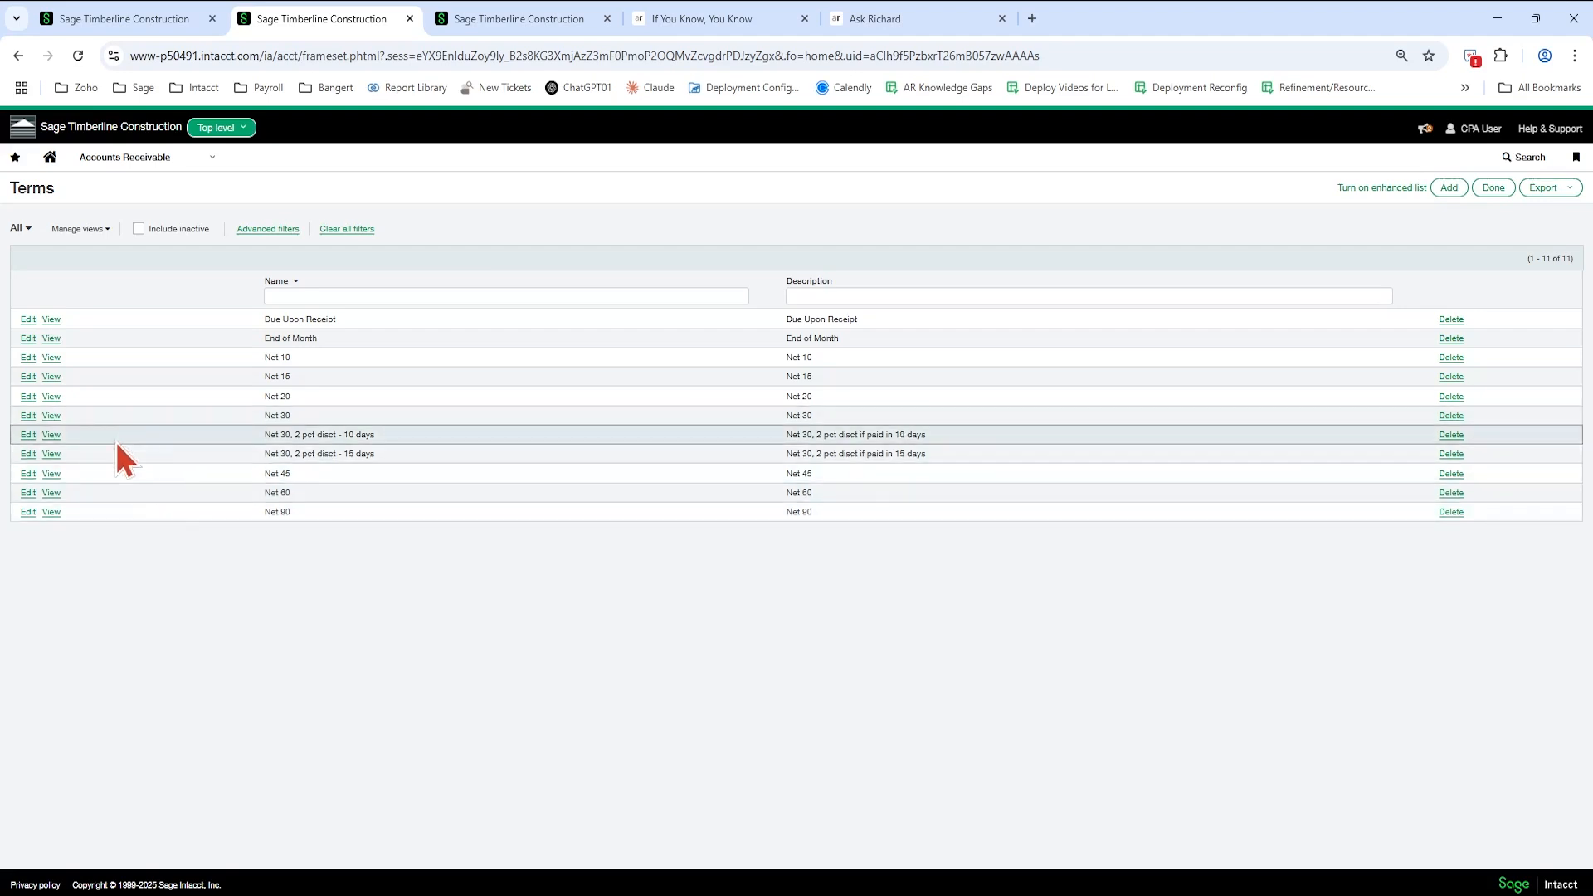
left_click(26, 438)
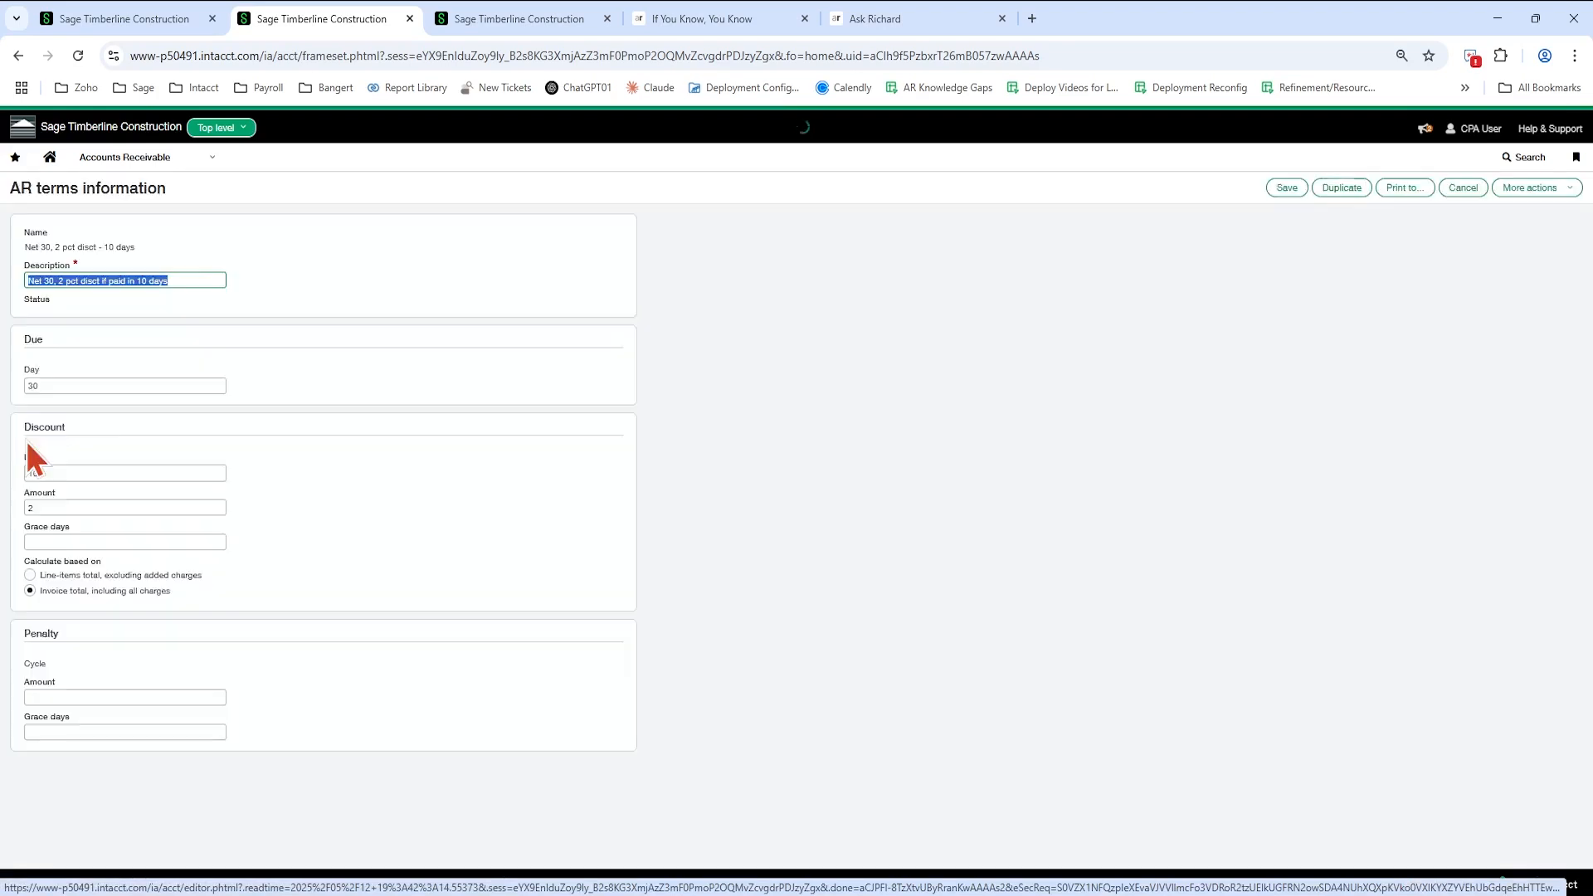
- Examine the discount term's due day, discount day, discount amount and calculation settings
left_click(342, 368)
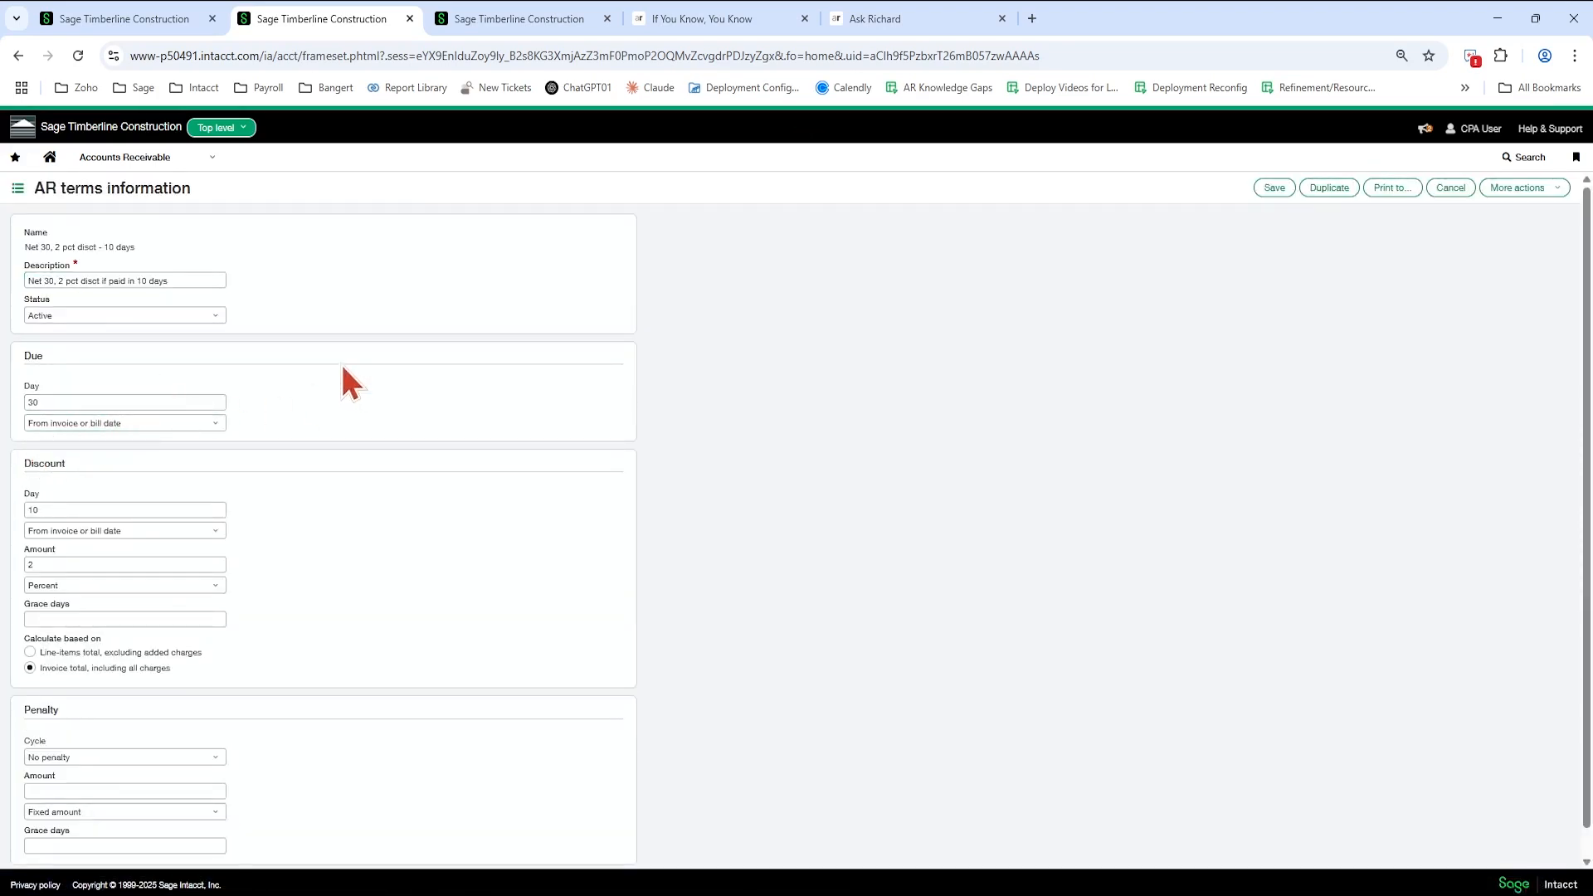
left_click(49, 402)
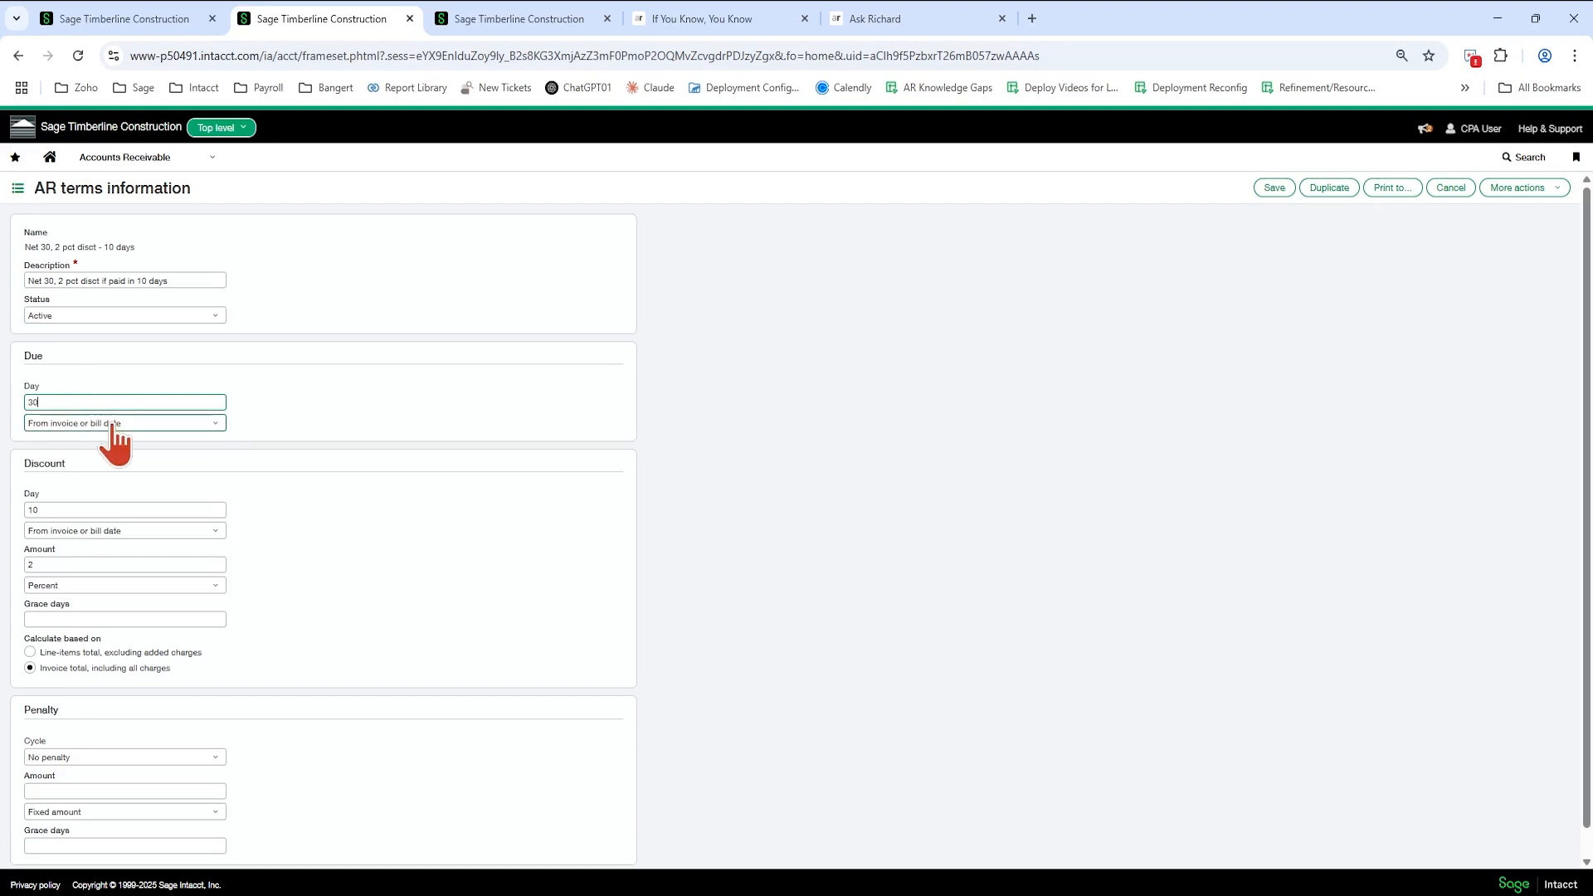
left_click(83, 510)
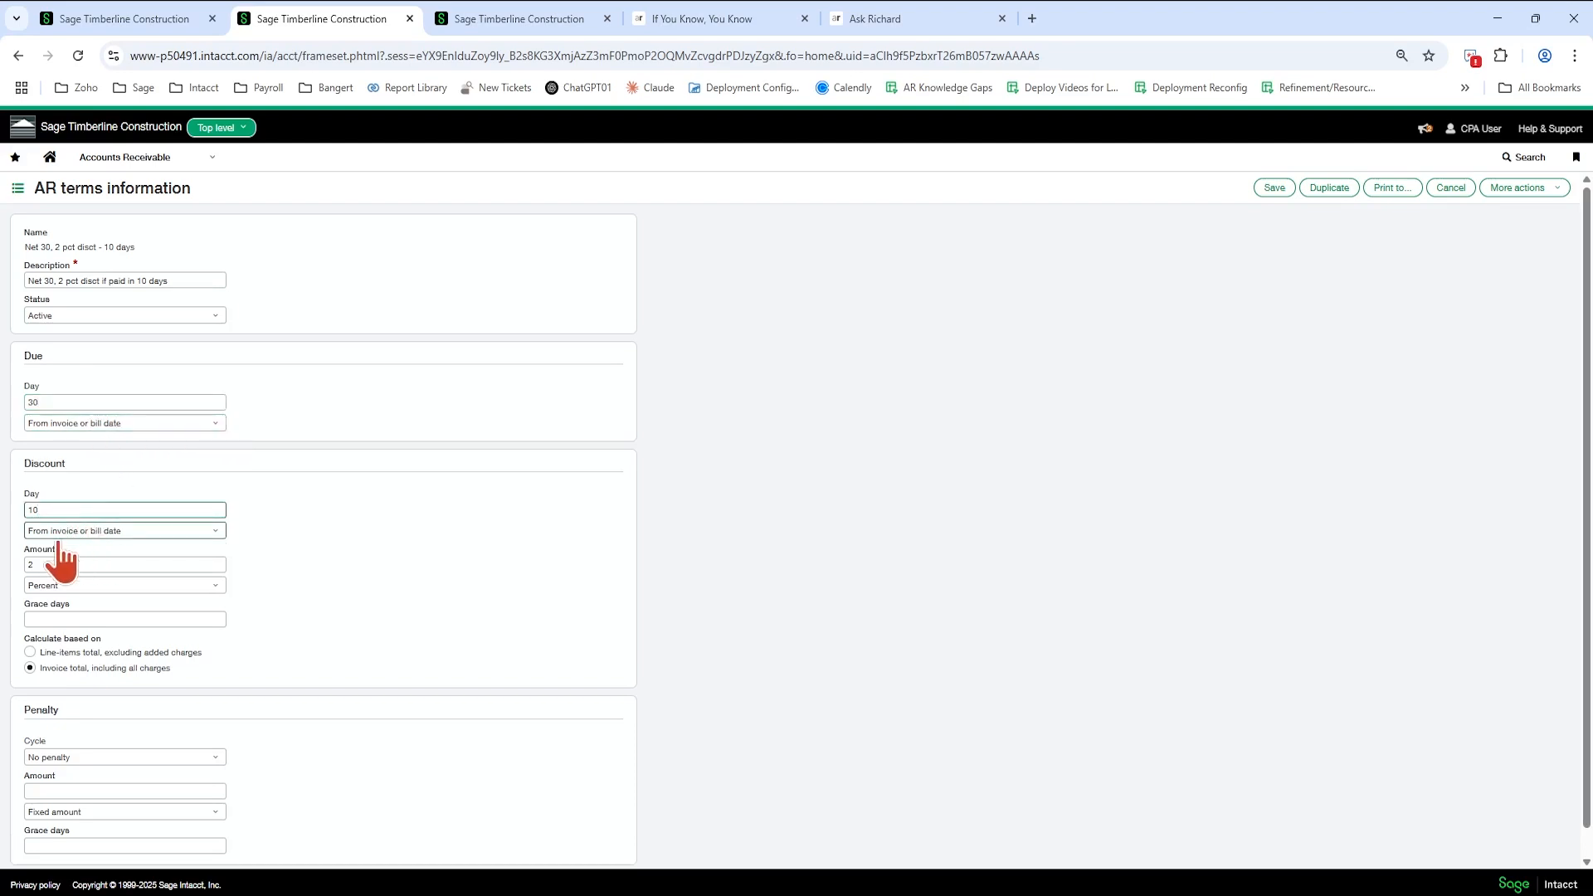
left_click(30, 565)
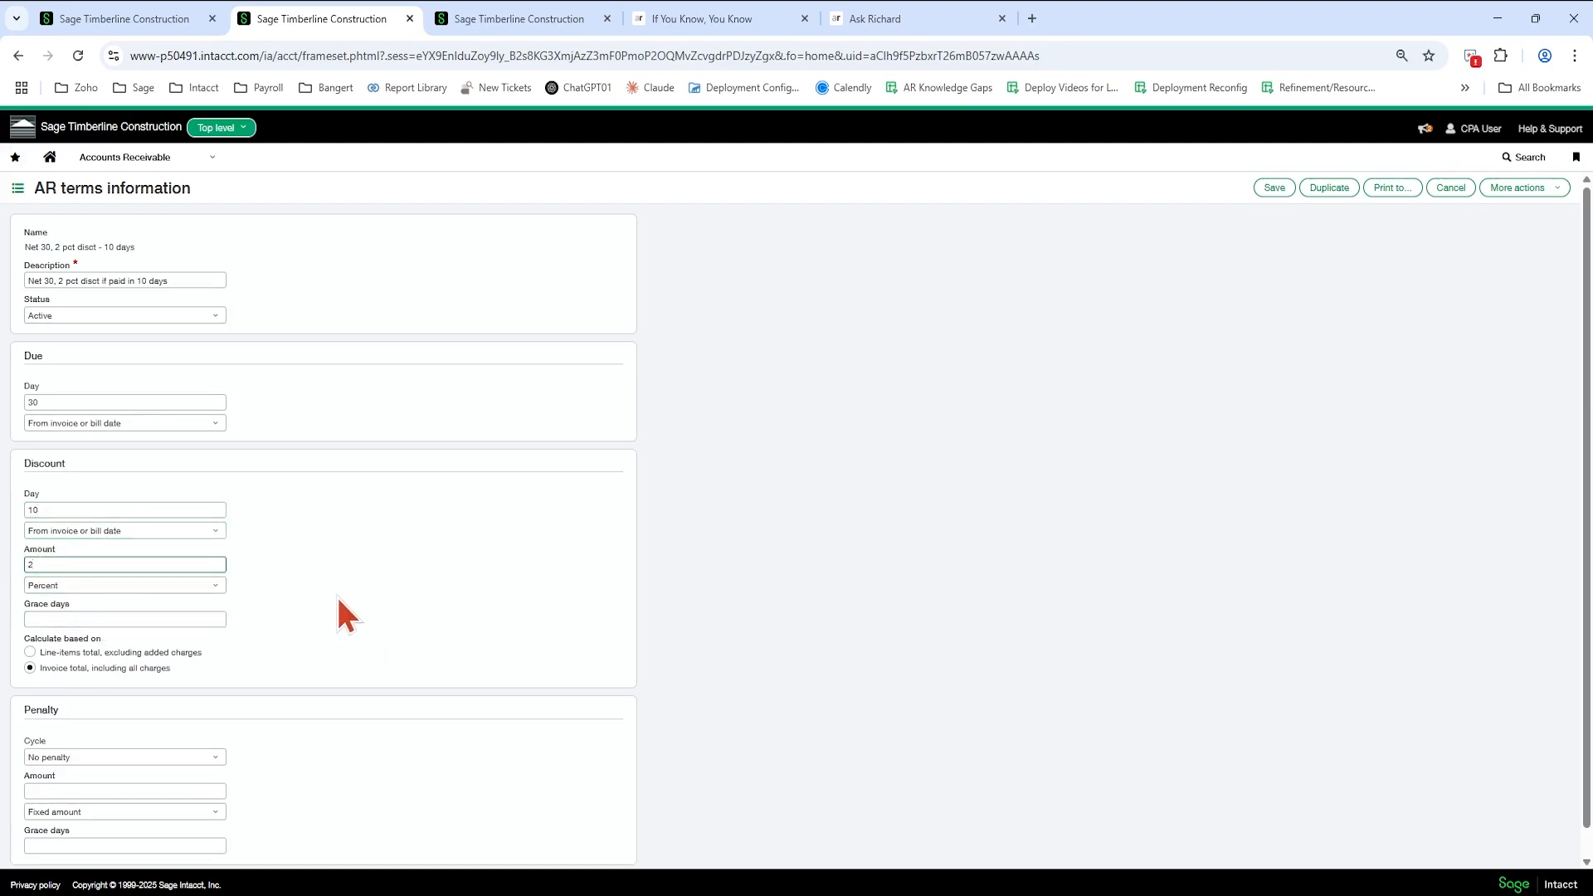
left_click(288, 559)
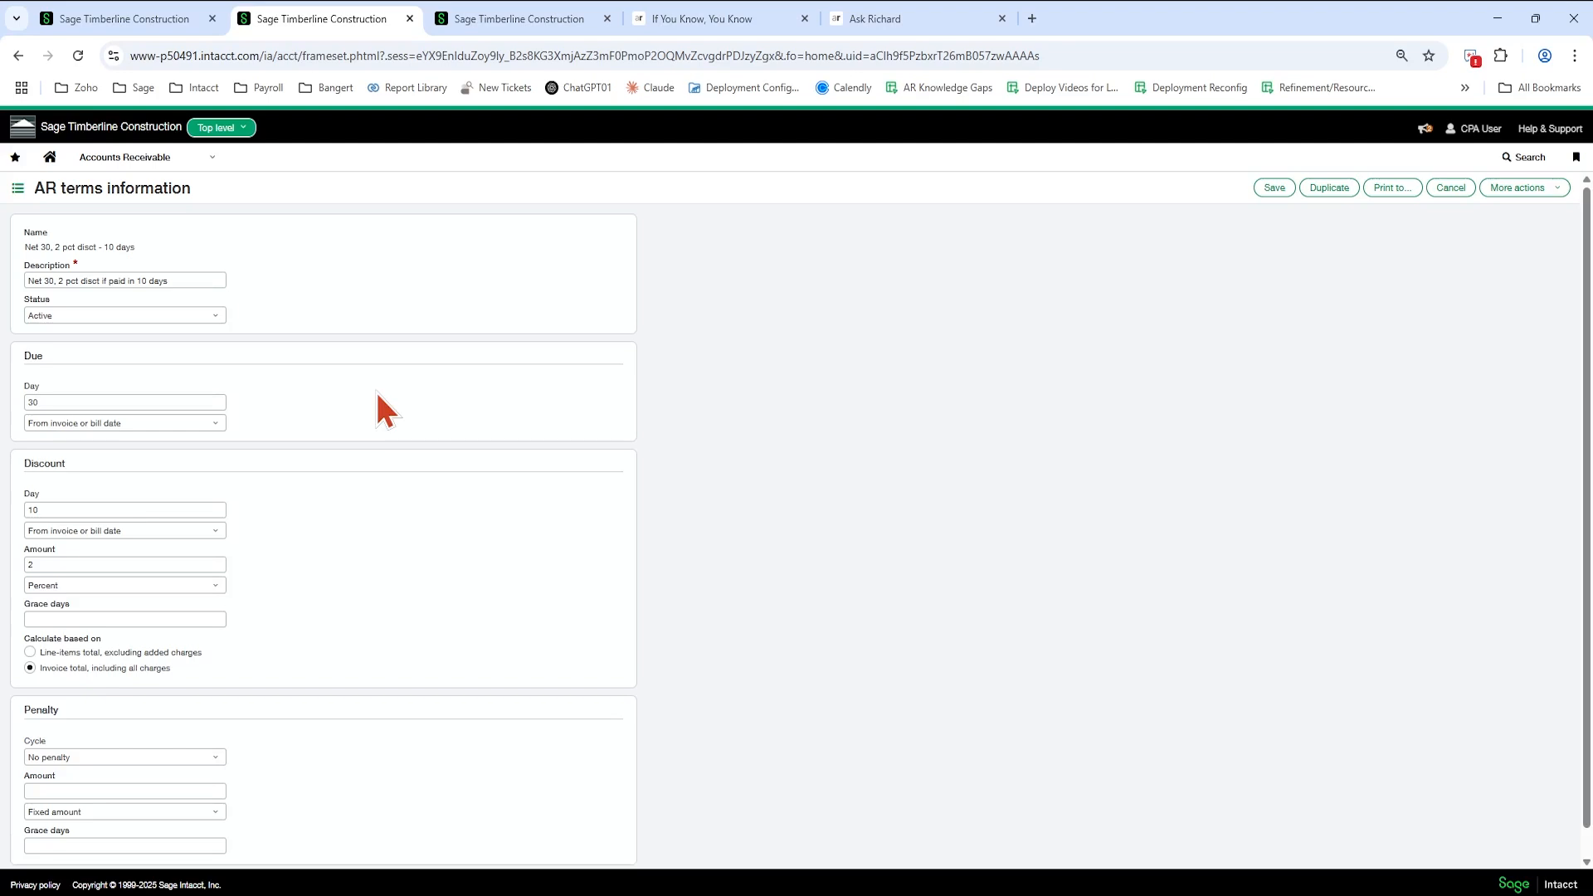
left_click(70, 567)
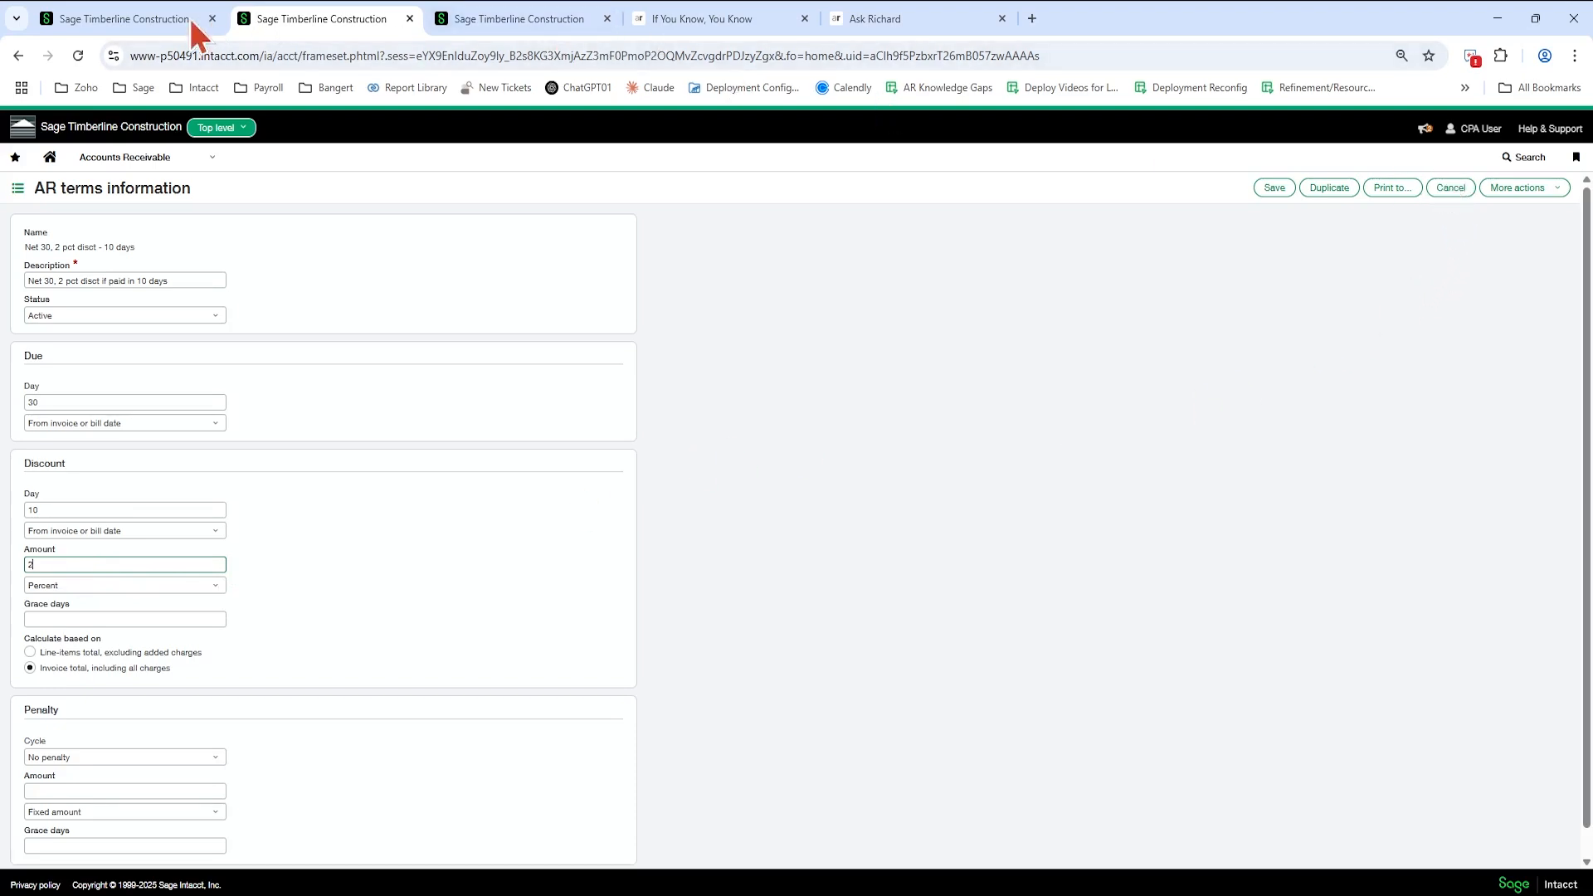
- Switch to the browser session showing the General Ledger accounts and open the Accounts Receivable configuration page there
left_click(111, 16)
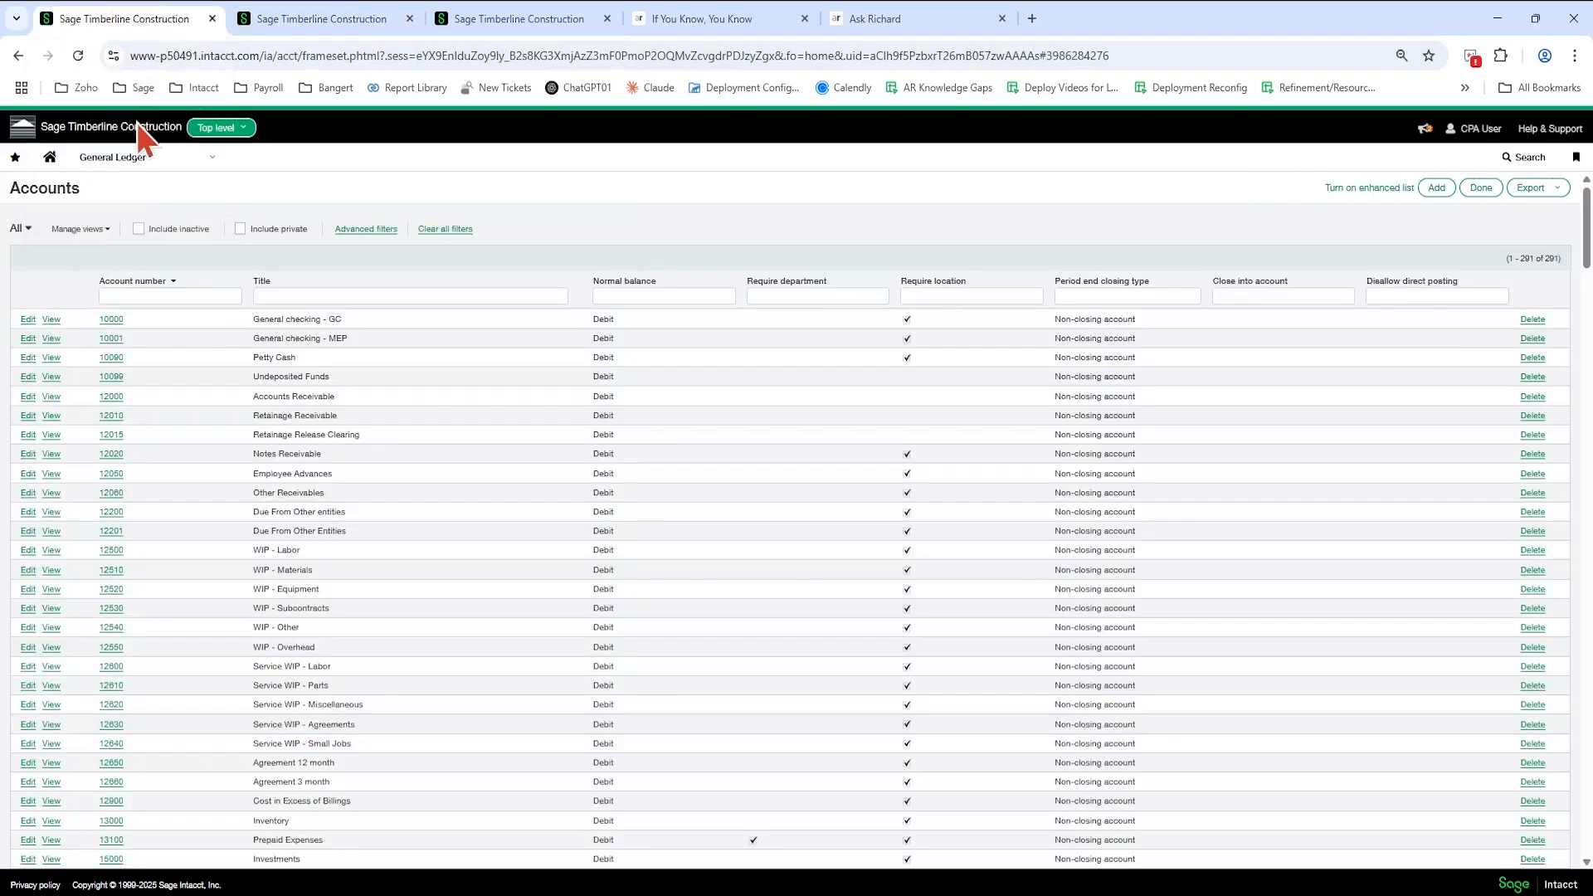
left_click(147, 166)
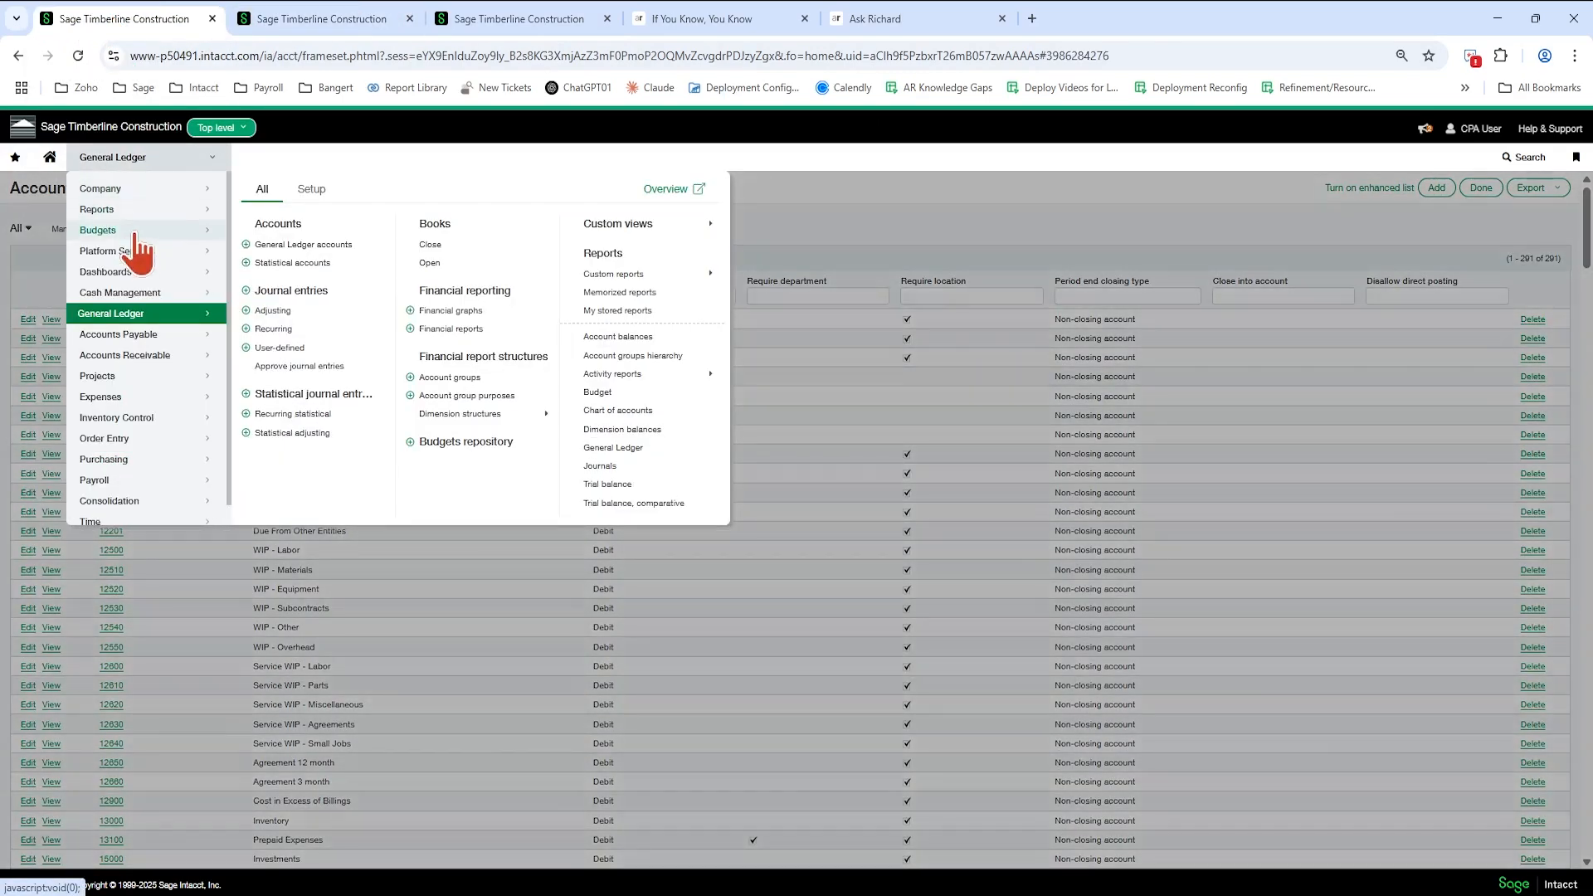
left_click(149, 355)
left_click(310, 190)
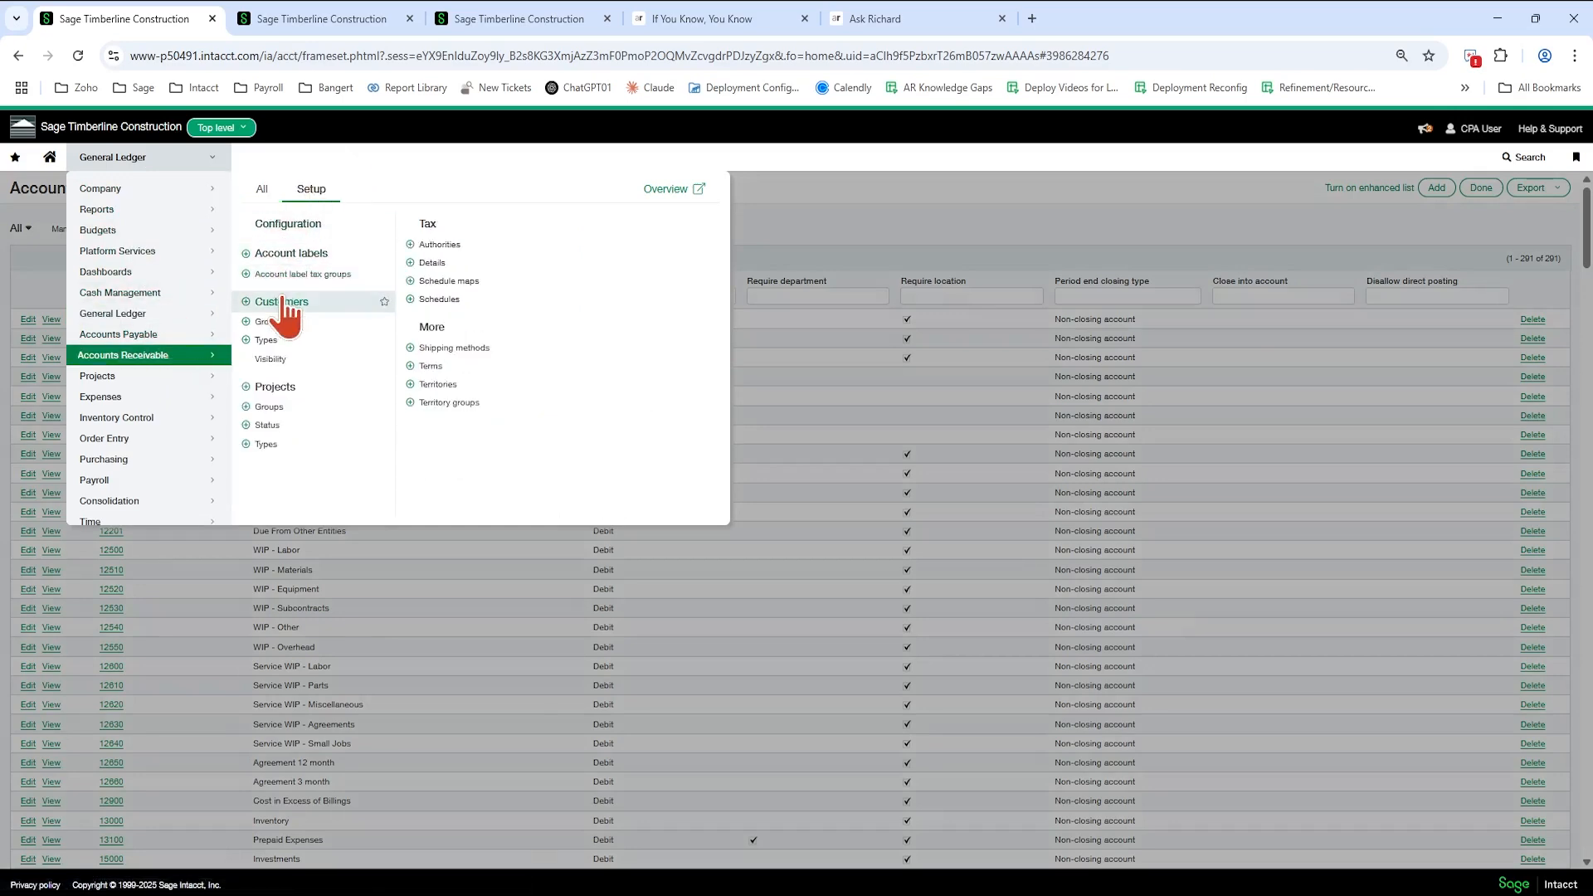
left_click(286, 223)
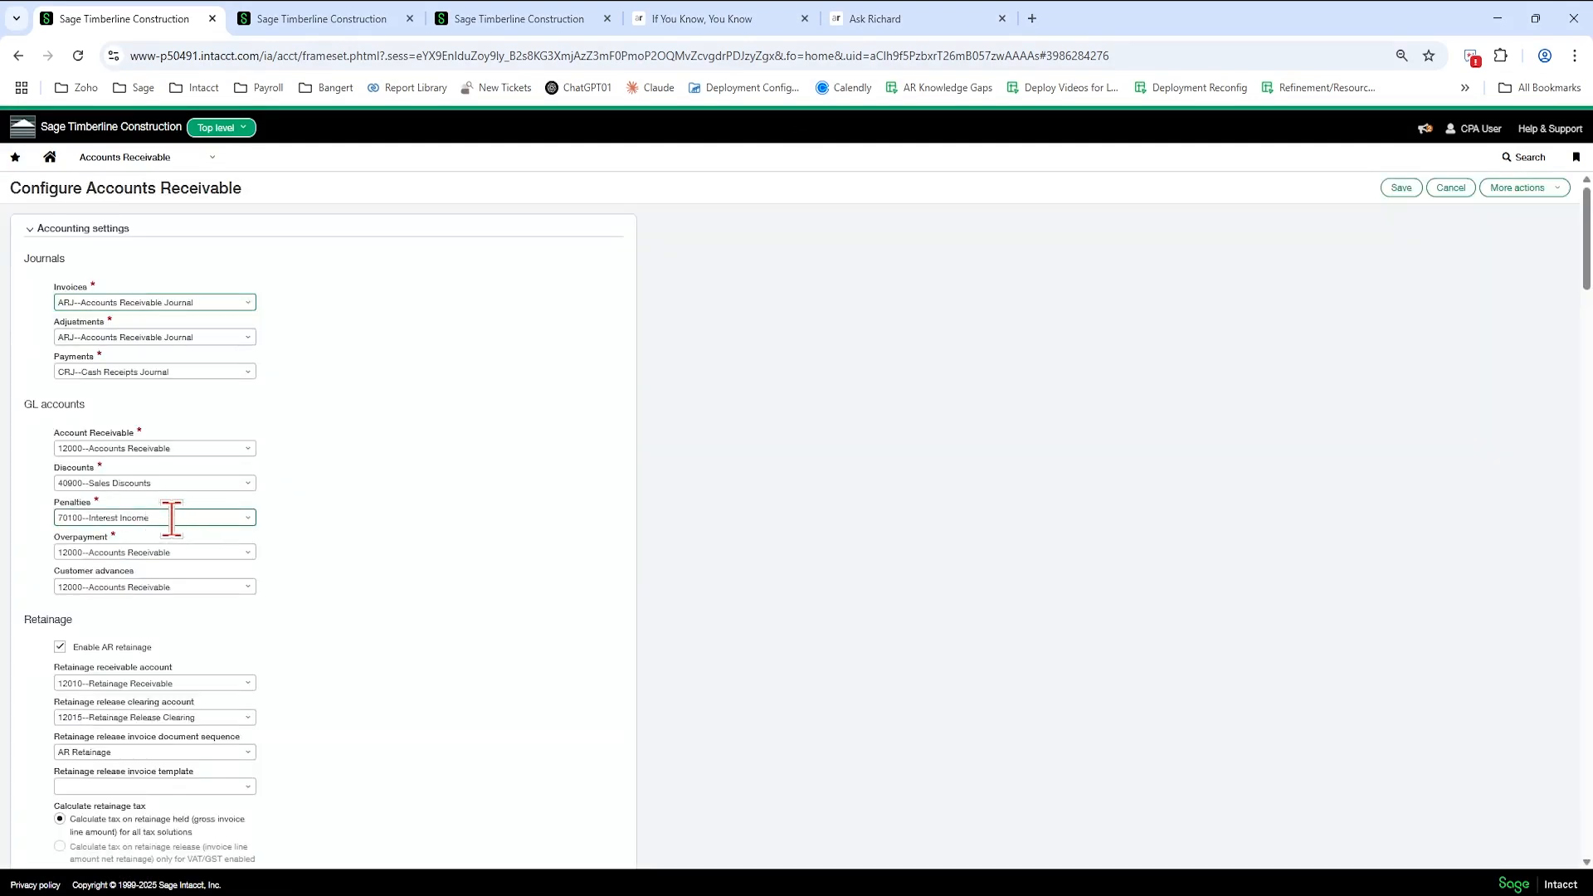
- Review the GL accounts assigned to Discounts and Penalties, and close the Accounts Receivable configuration without saving
left_click(171, 482)
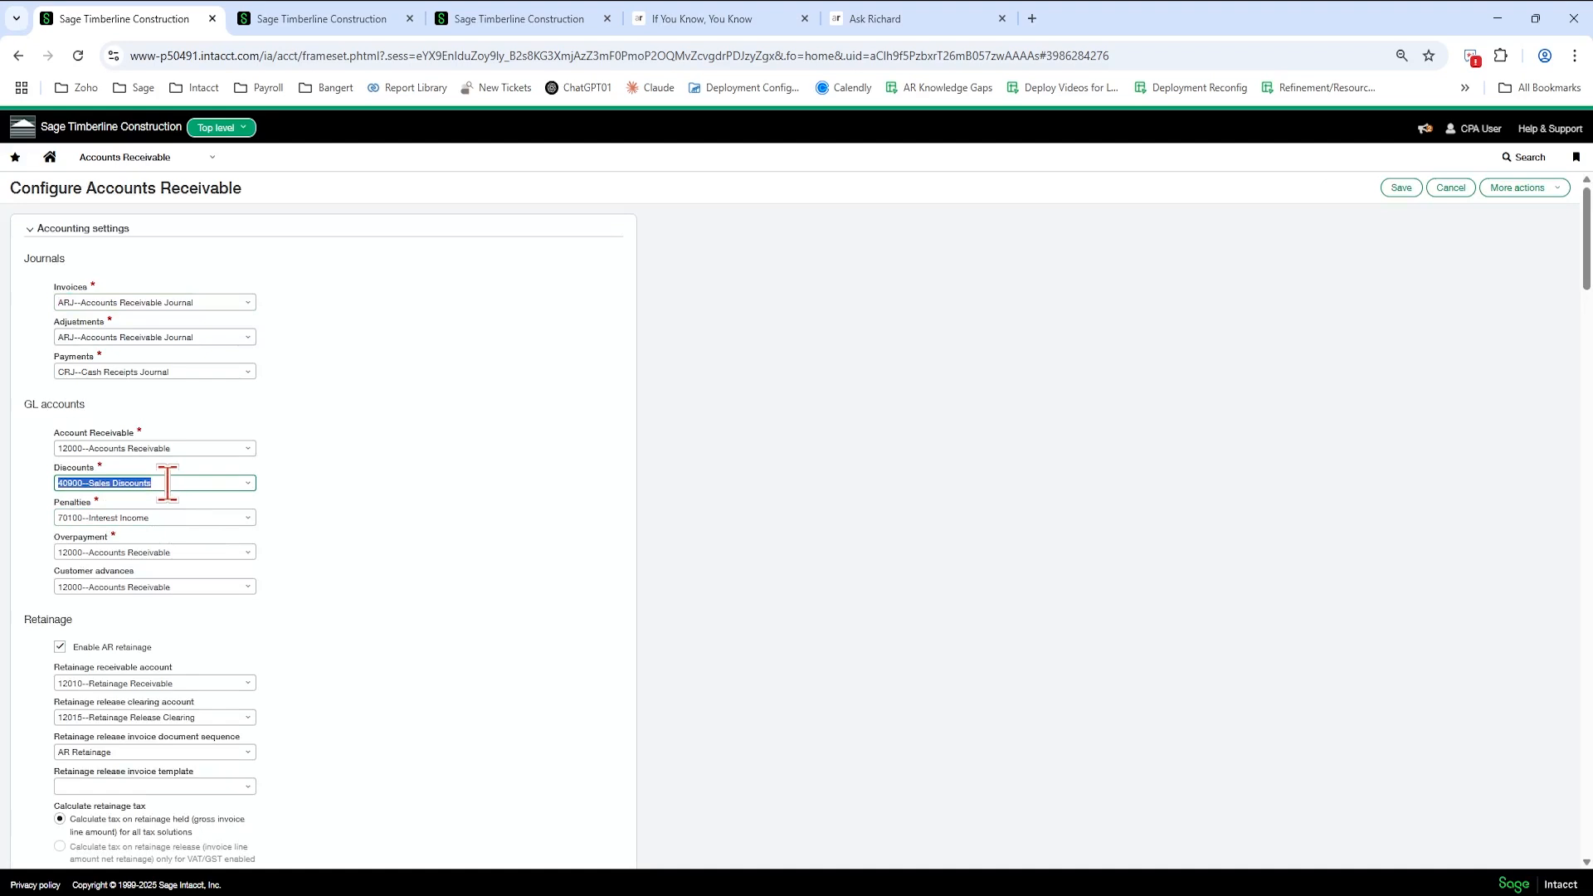
left_click(165, 516)
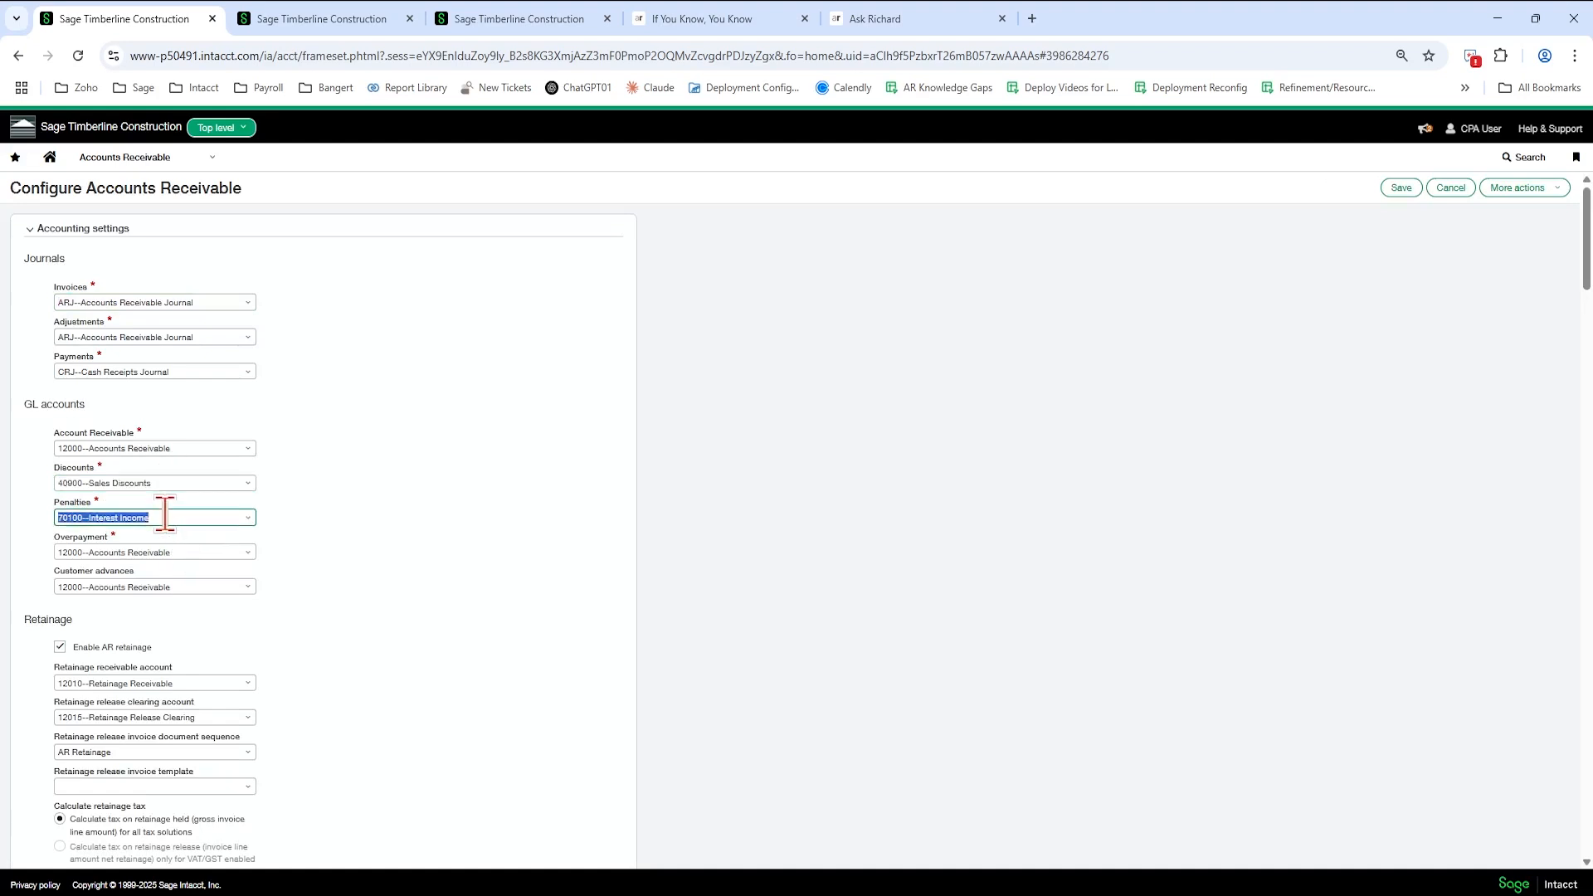
left_click(170, 481)
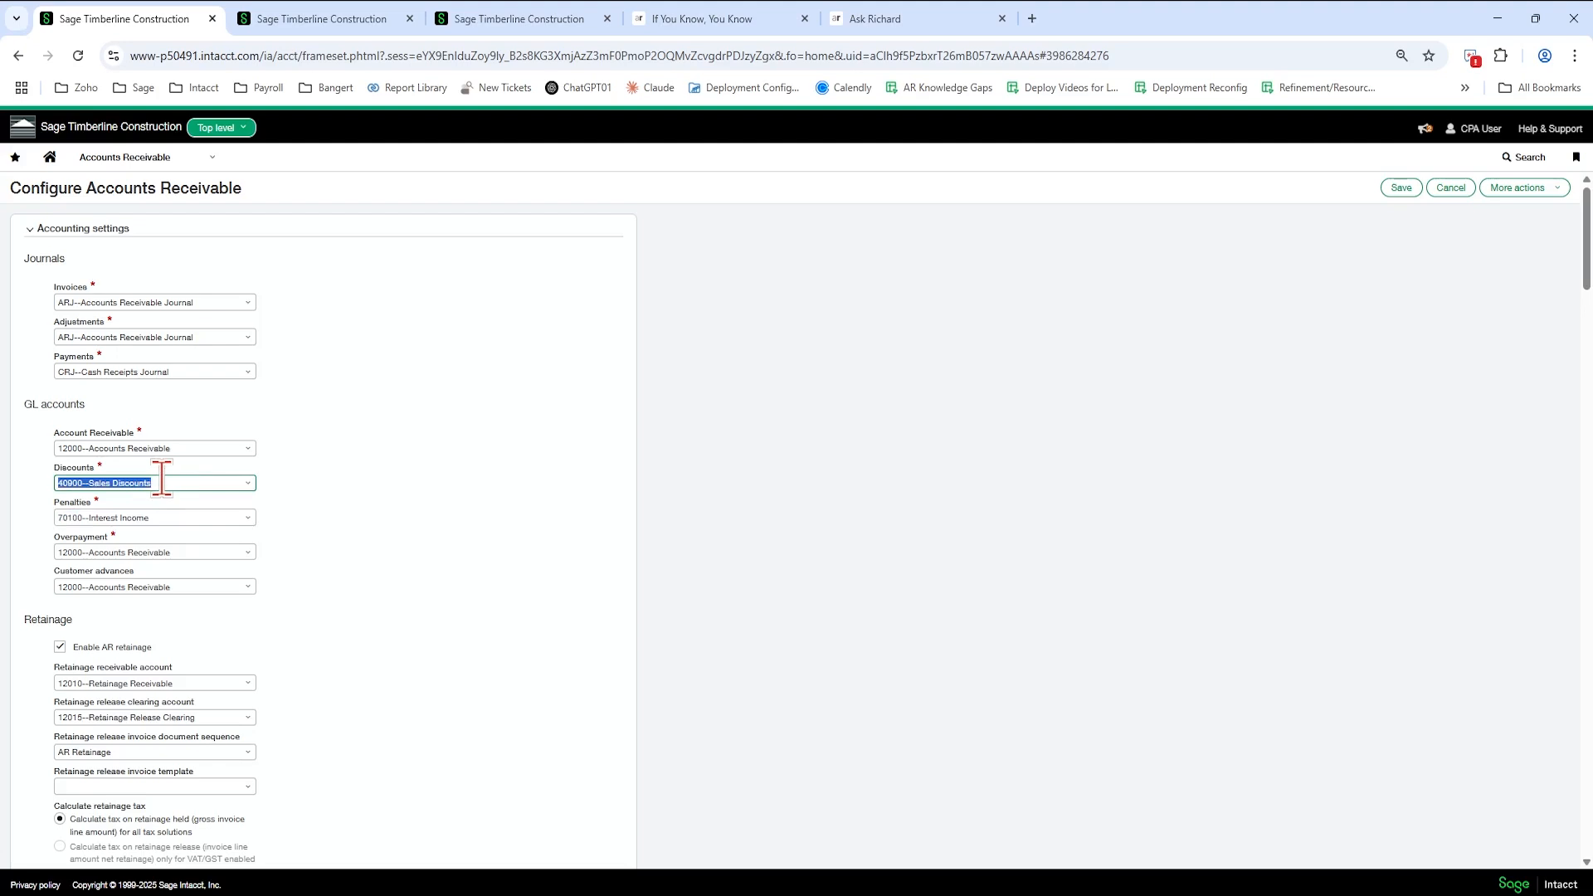
left_click(168, 517)
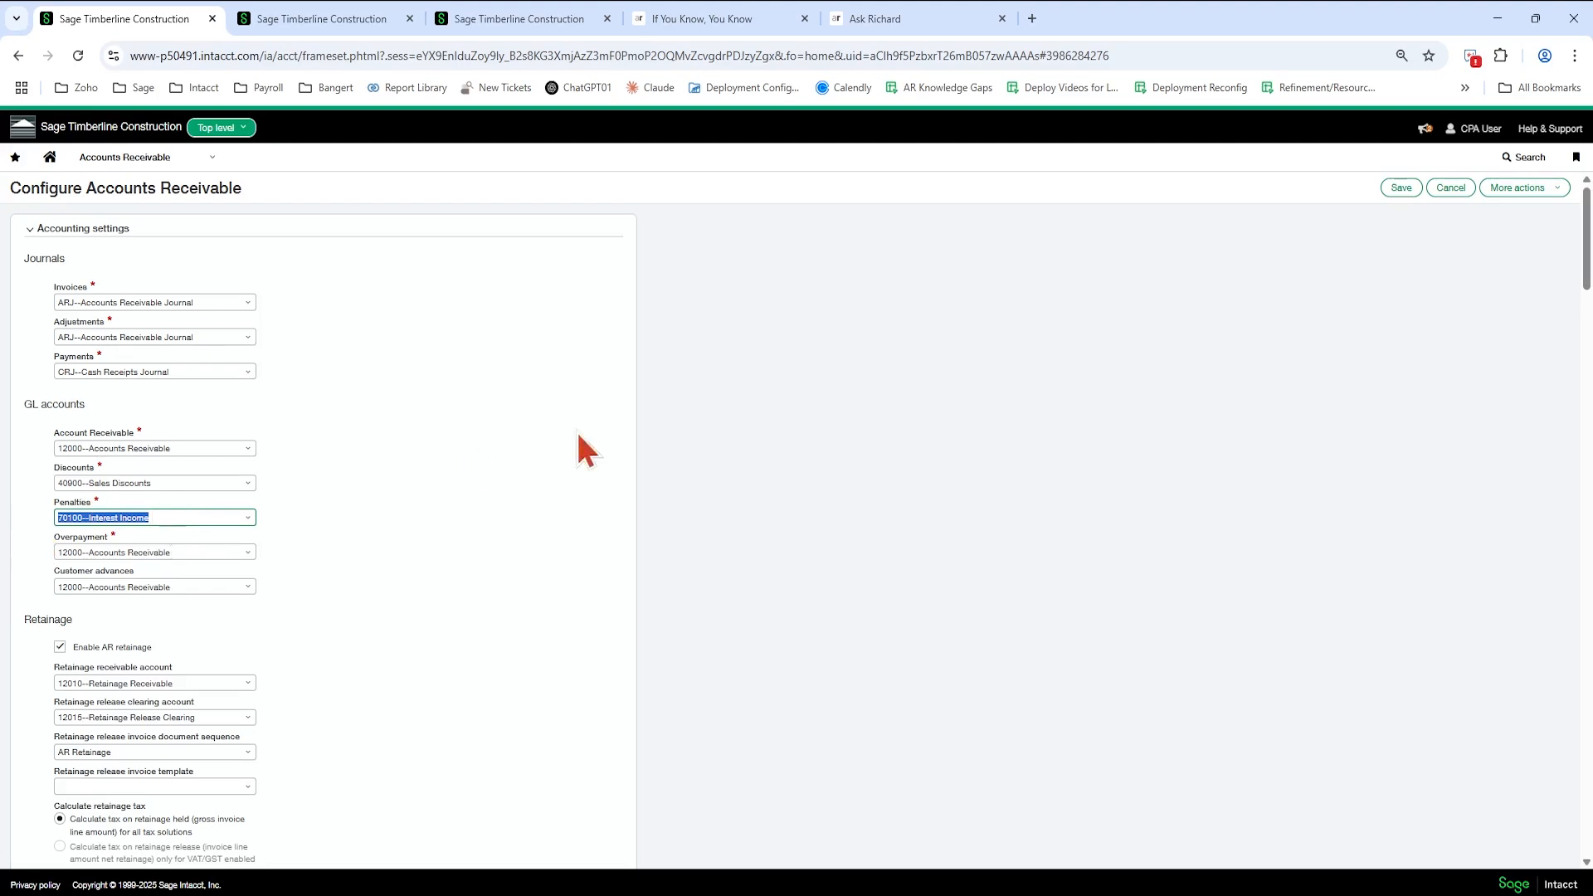
left_click(1441, 189)
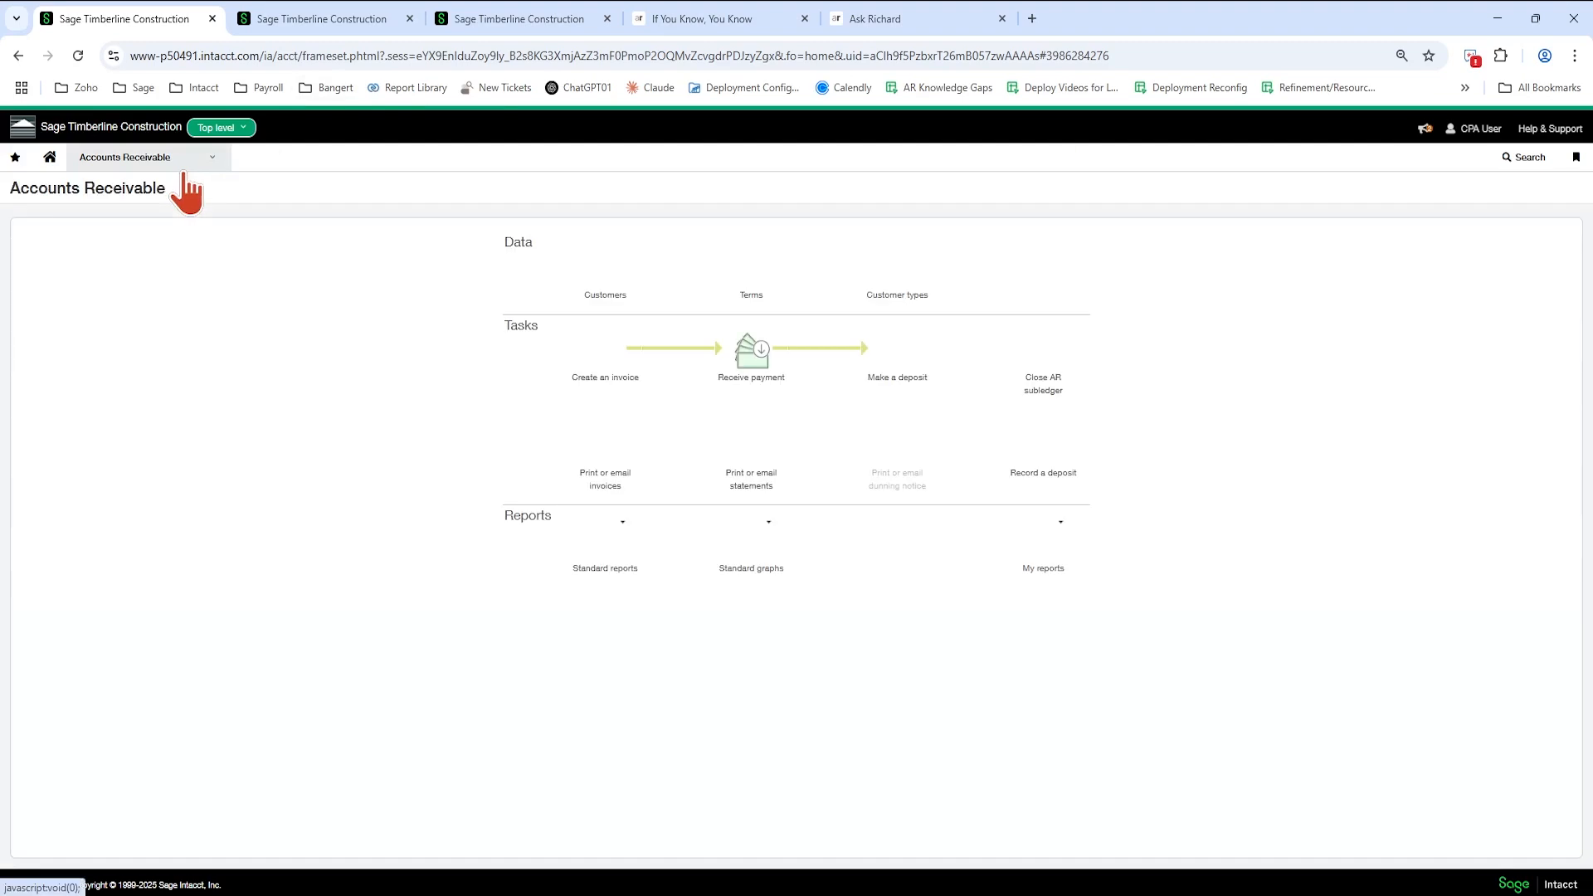
- Switch to the Timberline GC entity and start a new received payment from the Accounts Receivable posted payments list
left_click(228, 132)
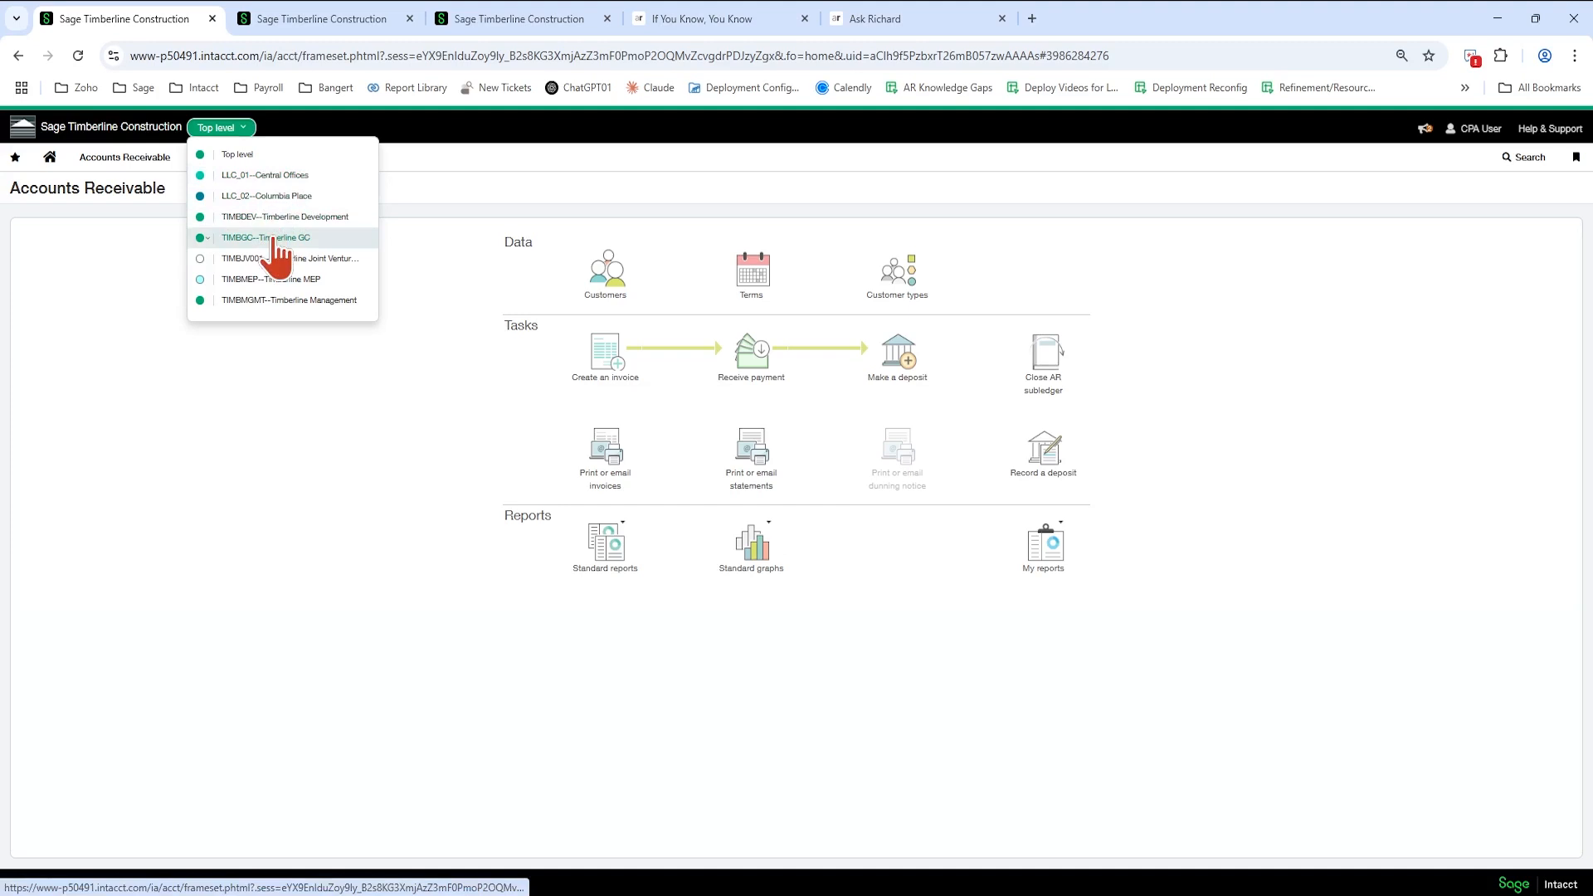
left_click(272, 239)
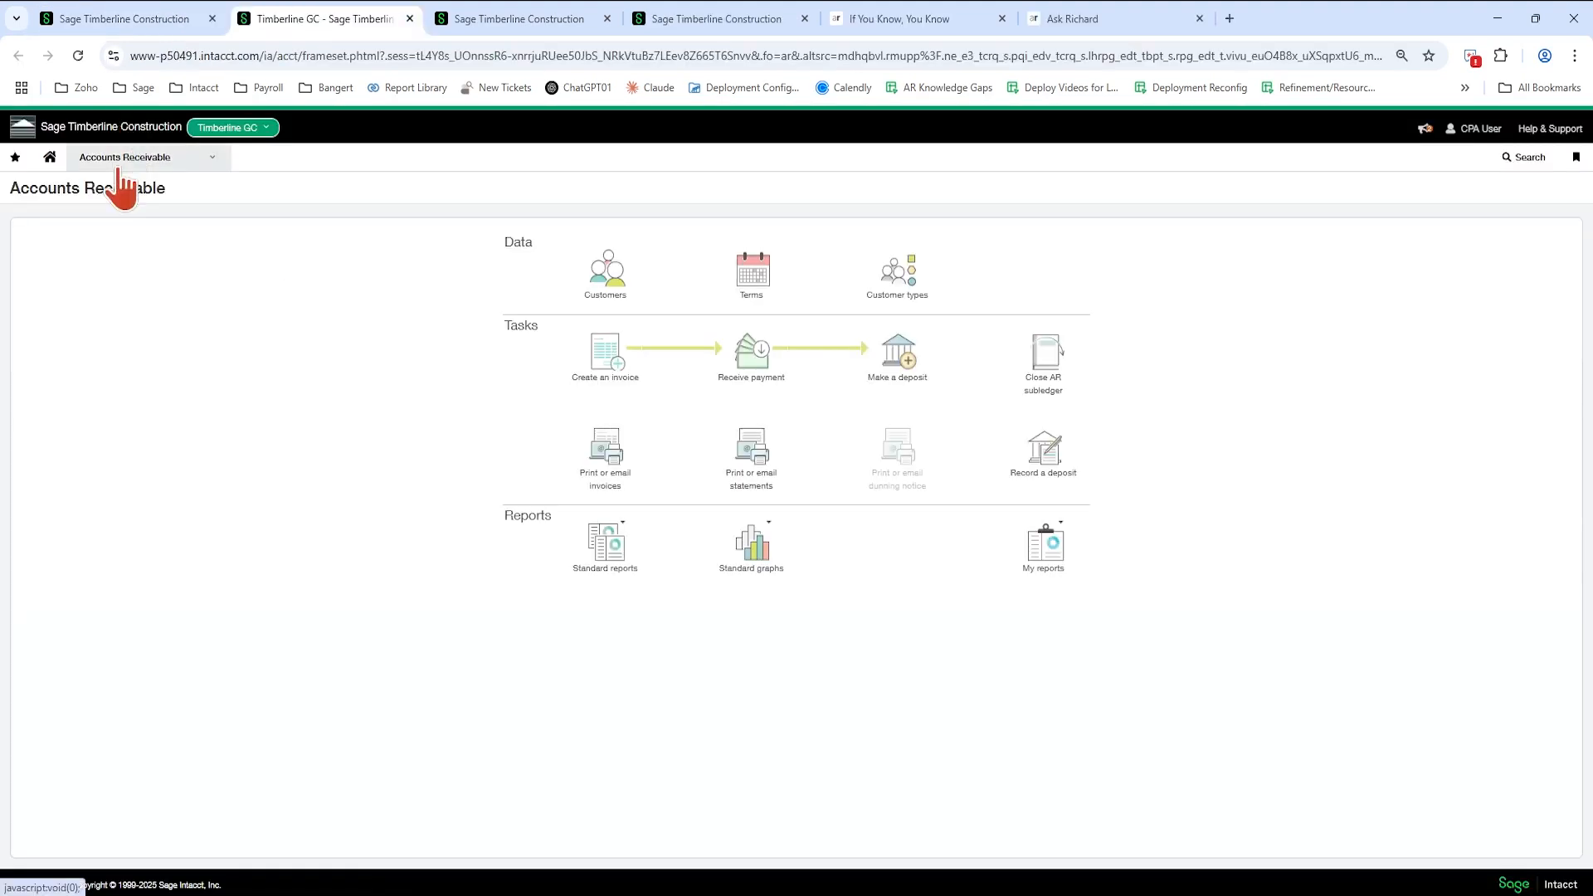
left_click(120, 166)
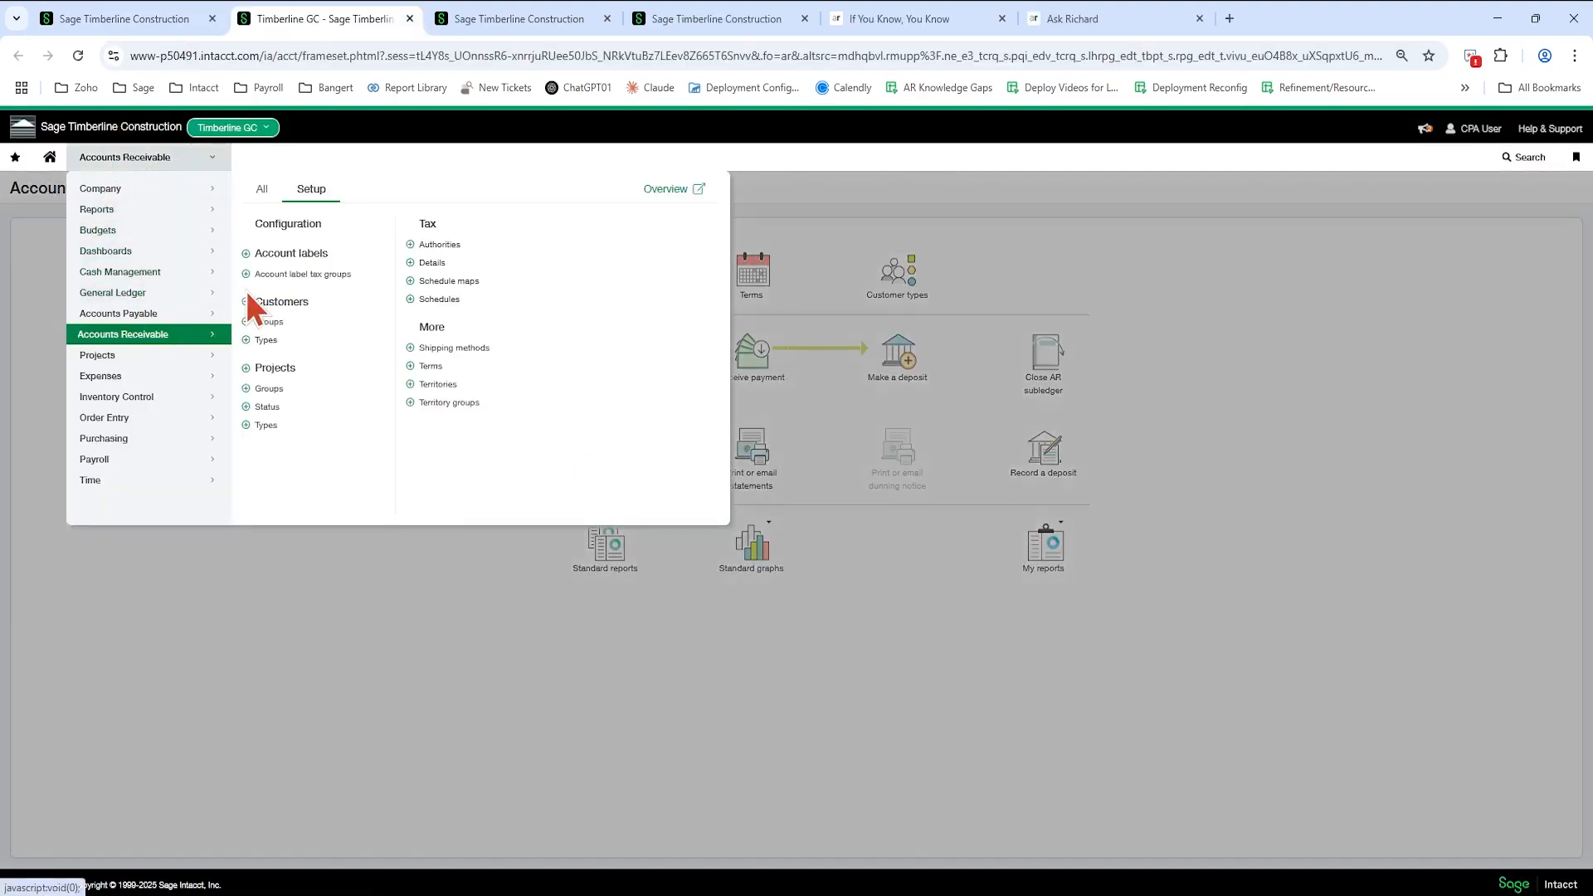
left_click(262, 190)
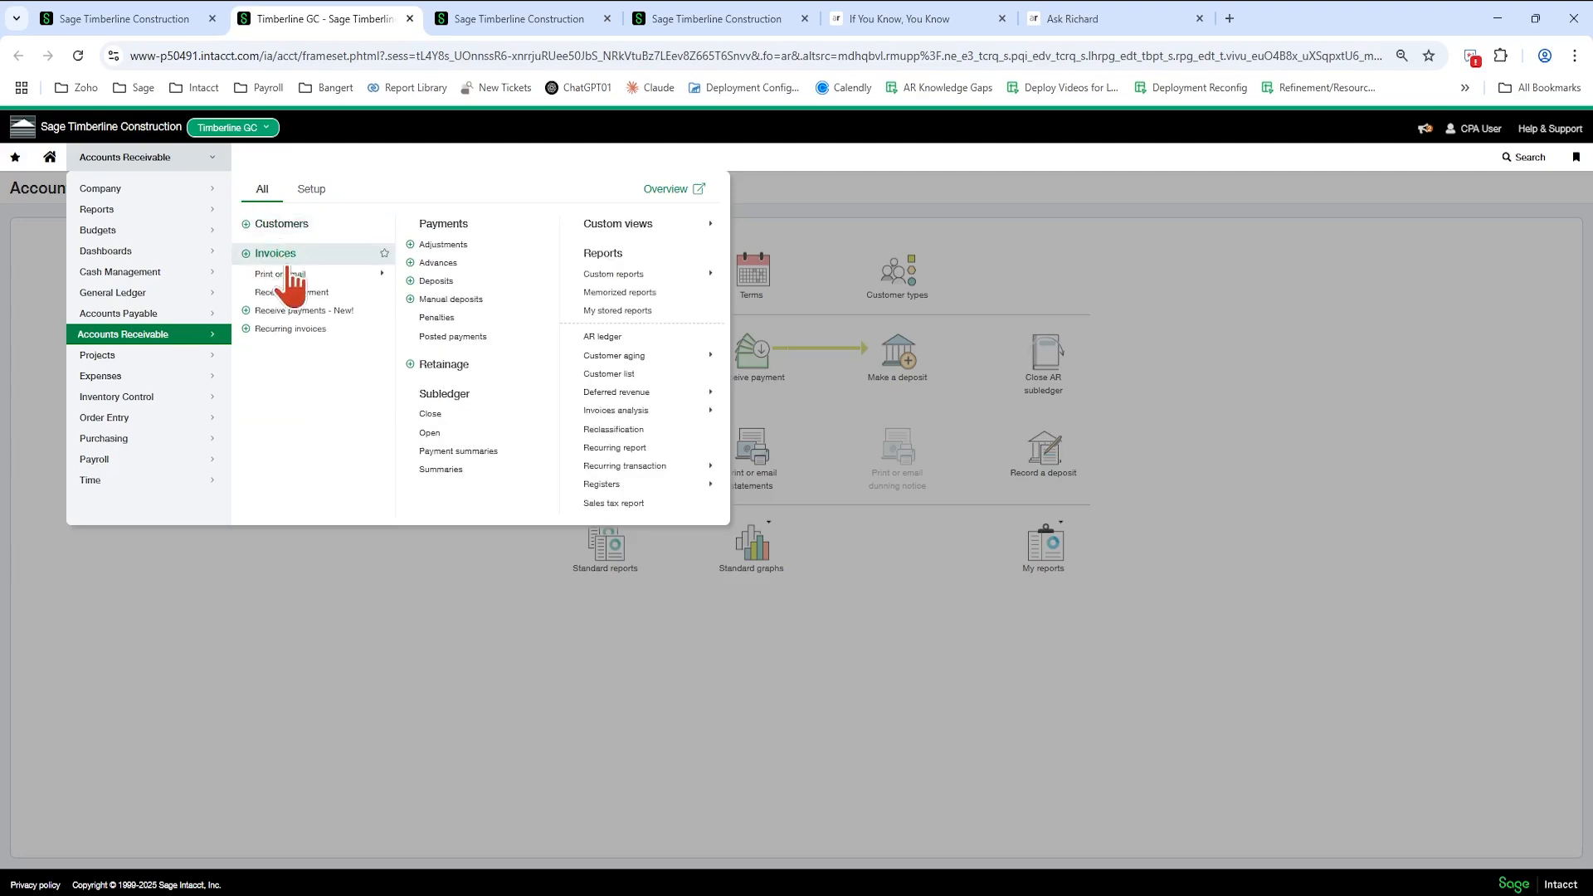
left_click(343, 313)
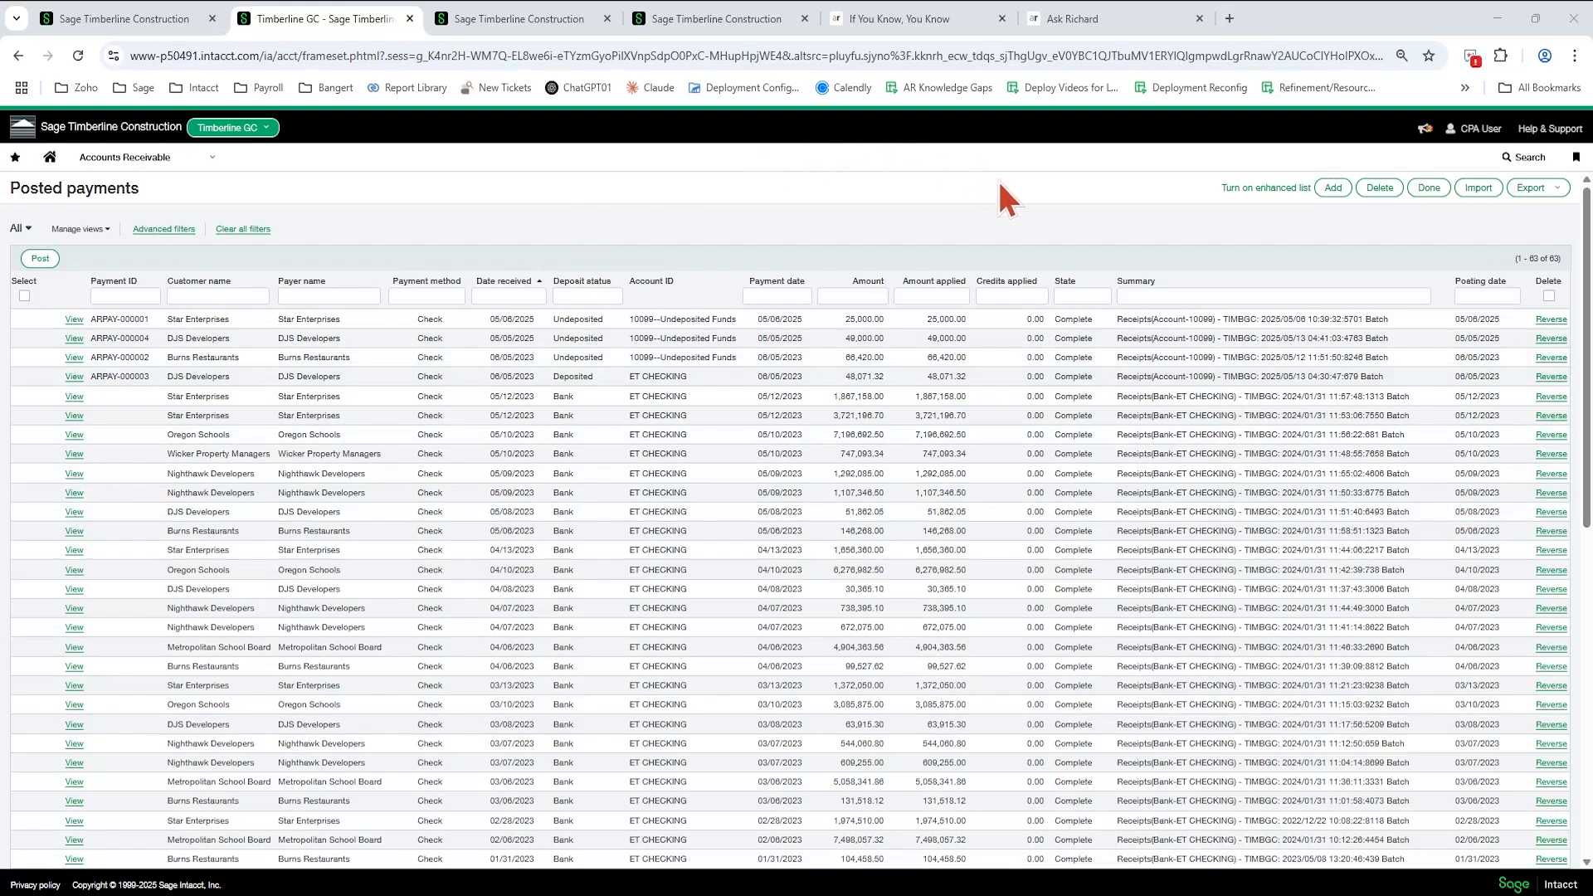
left_click(1330, 189)
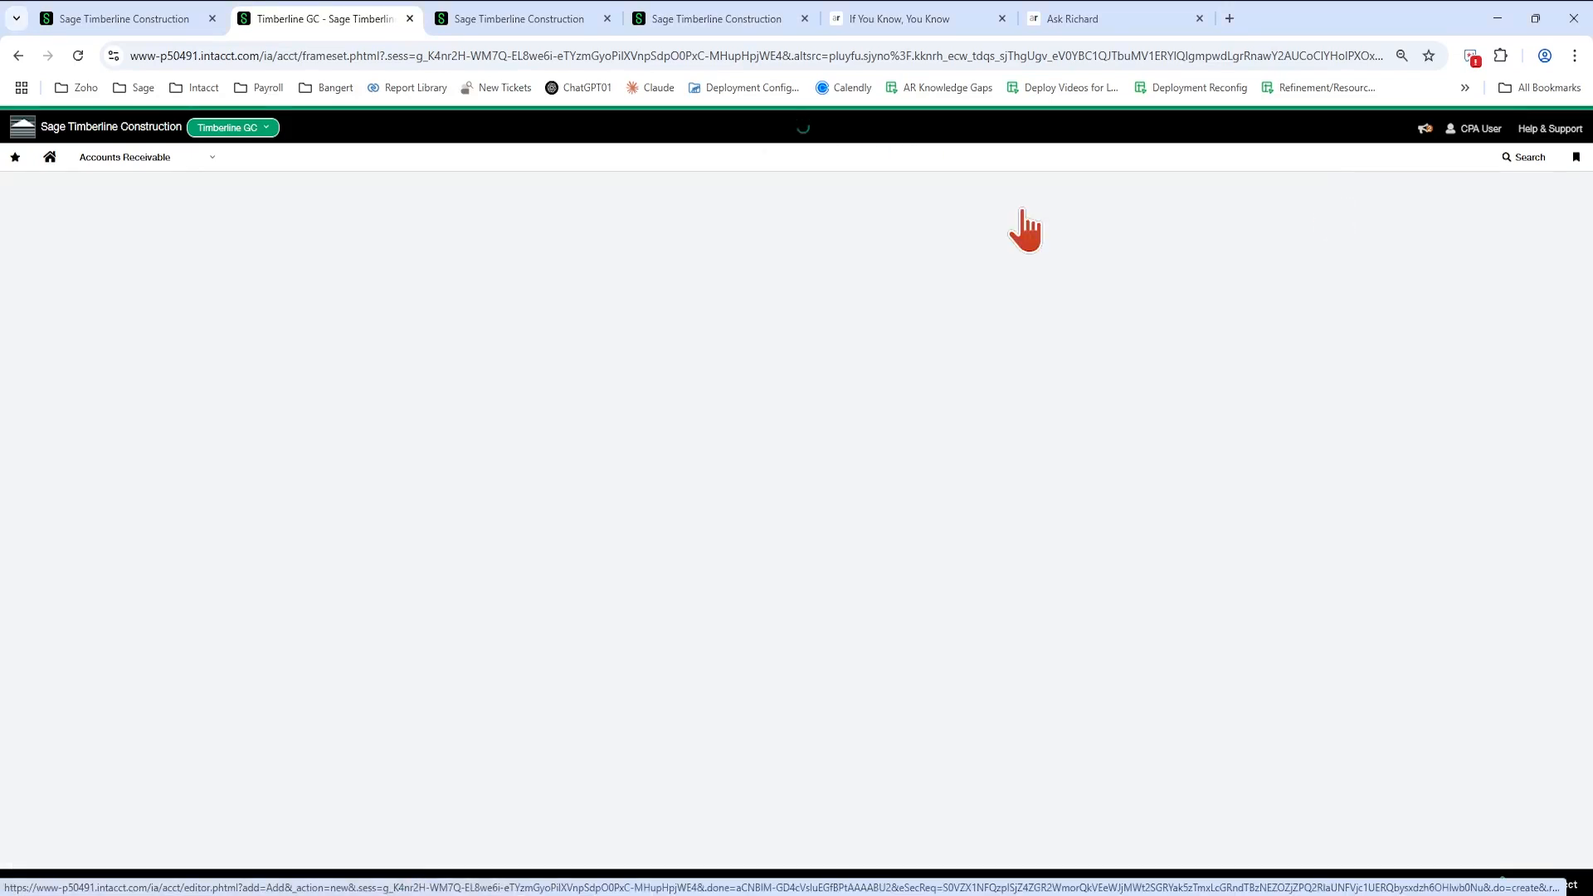
- Select DJS Developers as the paying customer and add its 50,000.00 invoice due 04/30/2025 to the payment
left_click(378, 274)
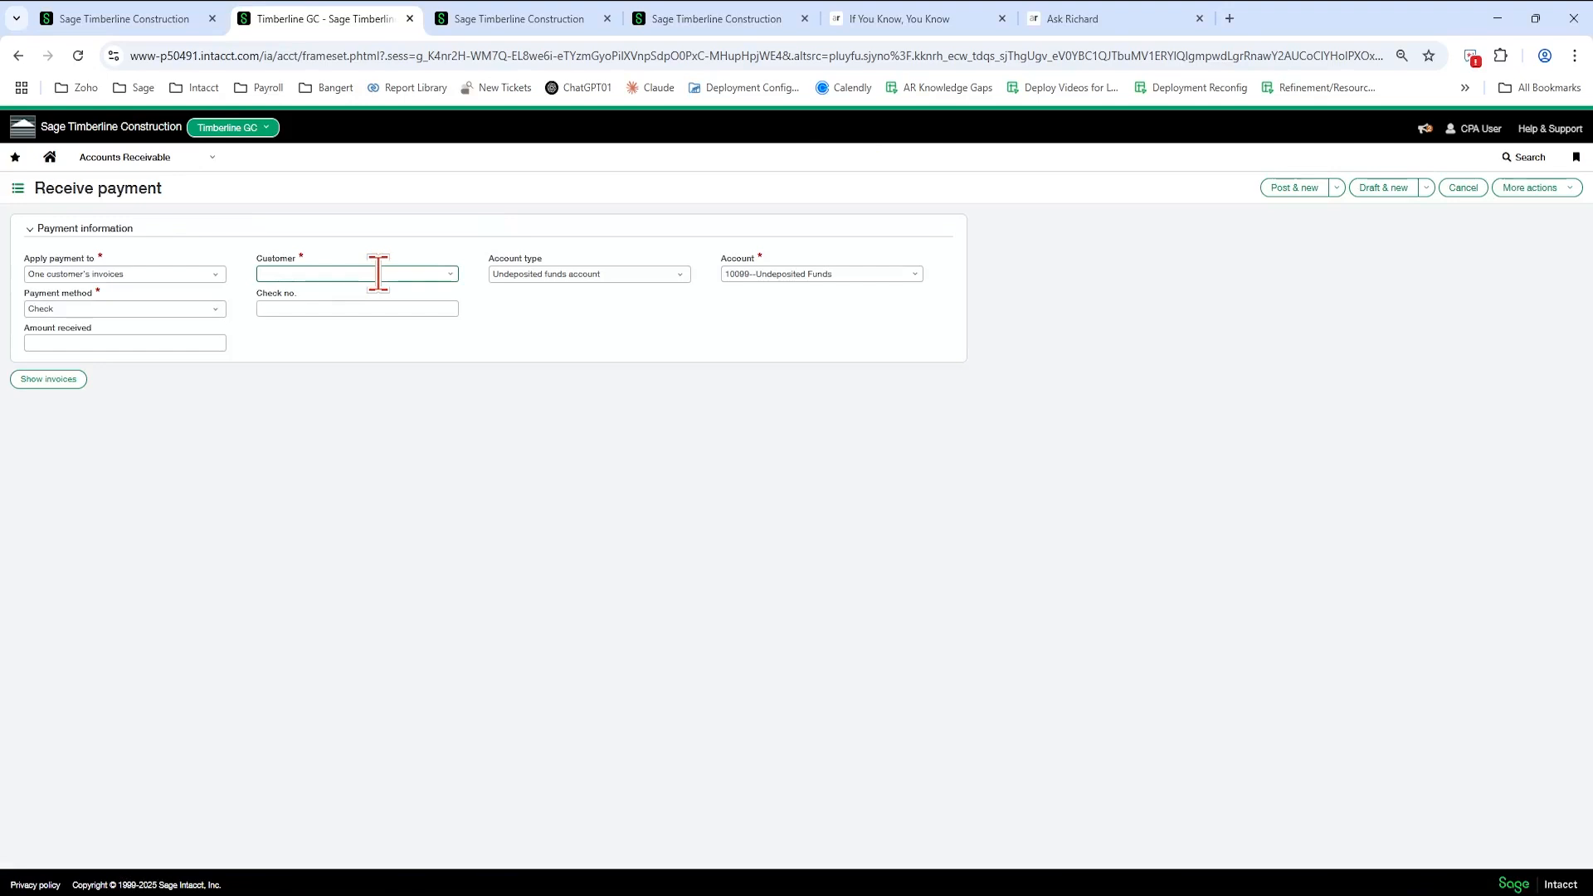
type("djs")
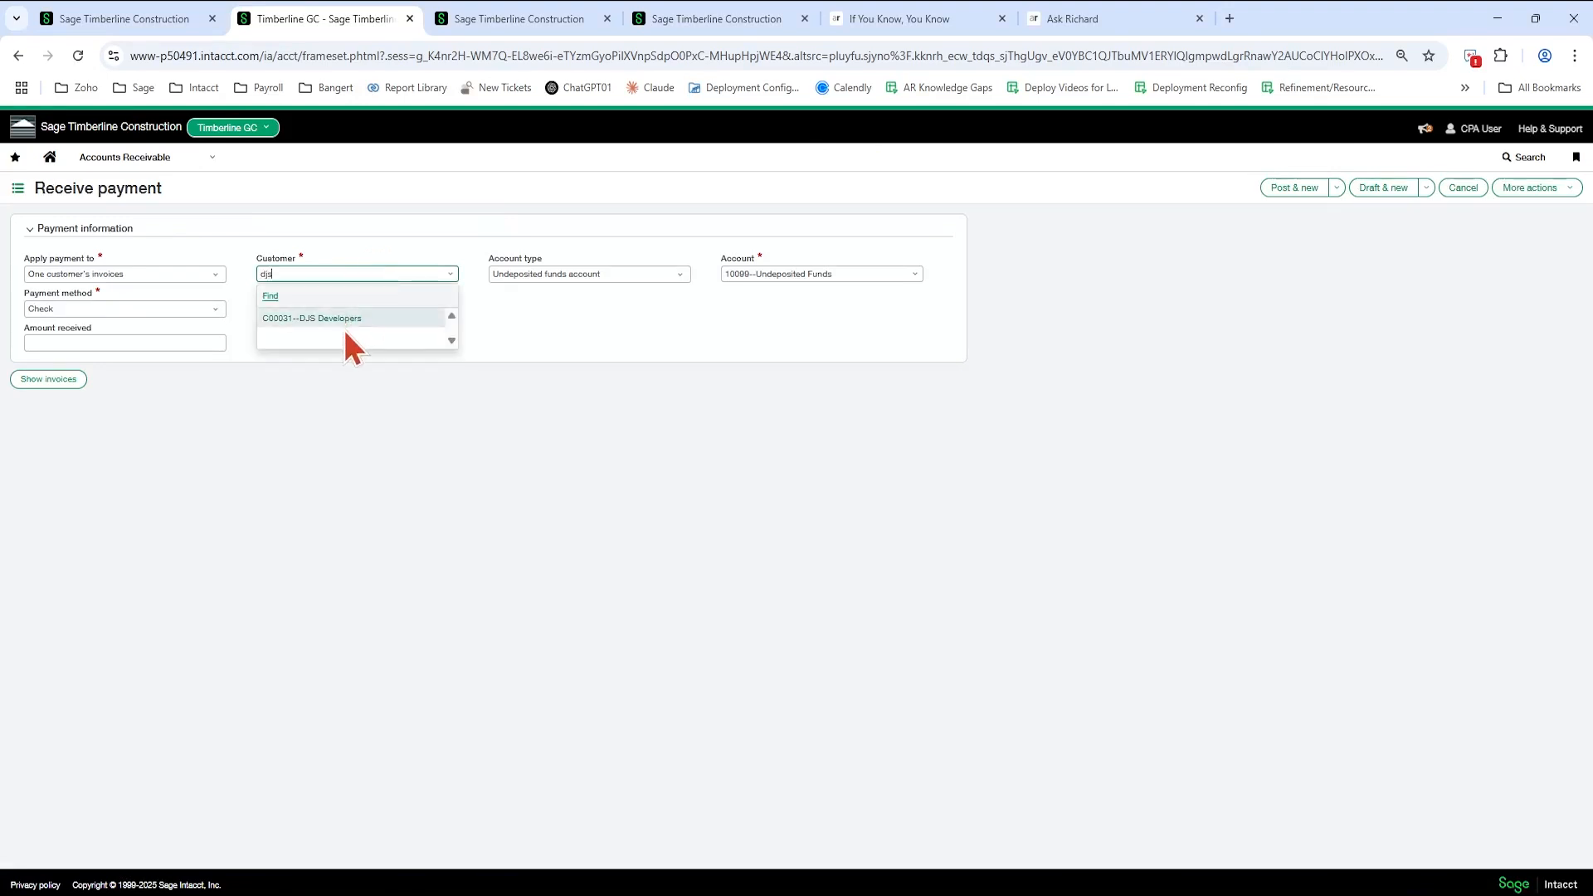
left_click(343, 324)
left_click(162, 343)
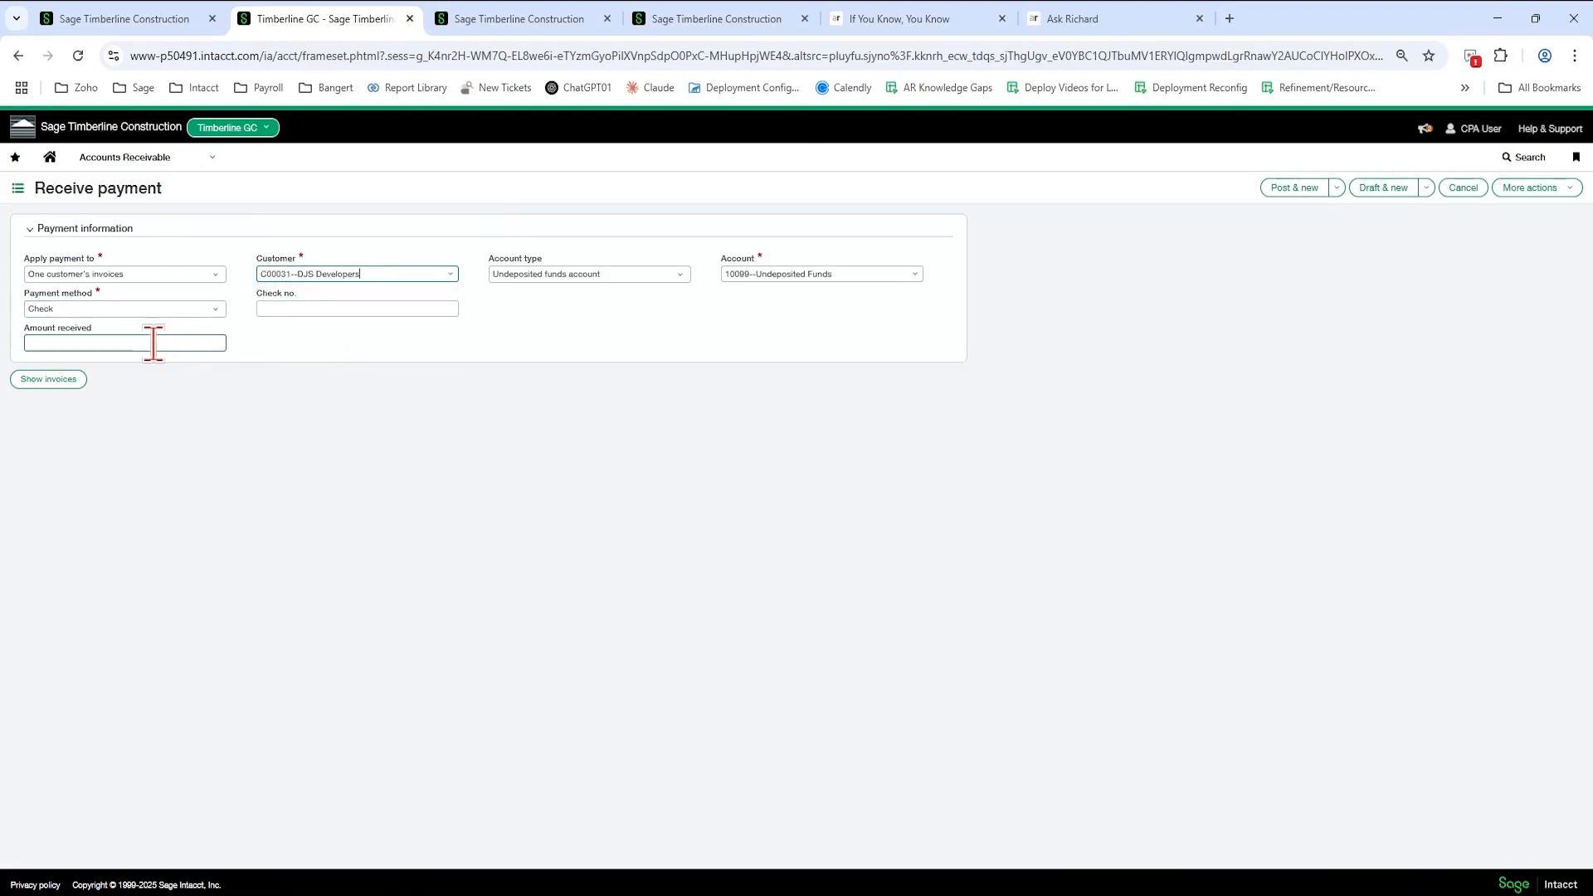
left_click(69, 382)
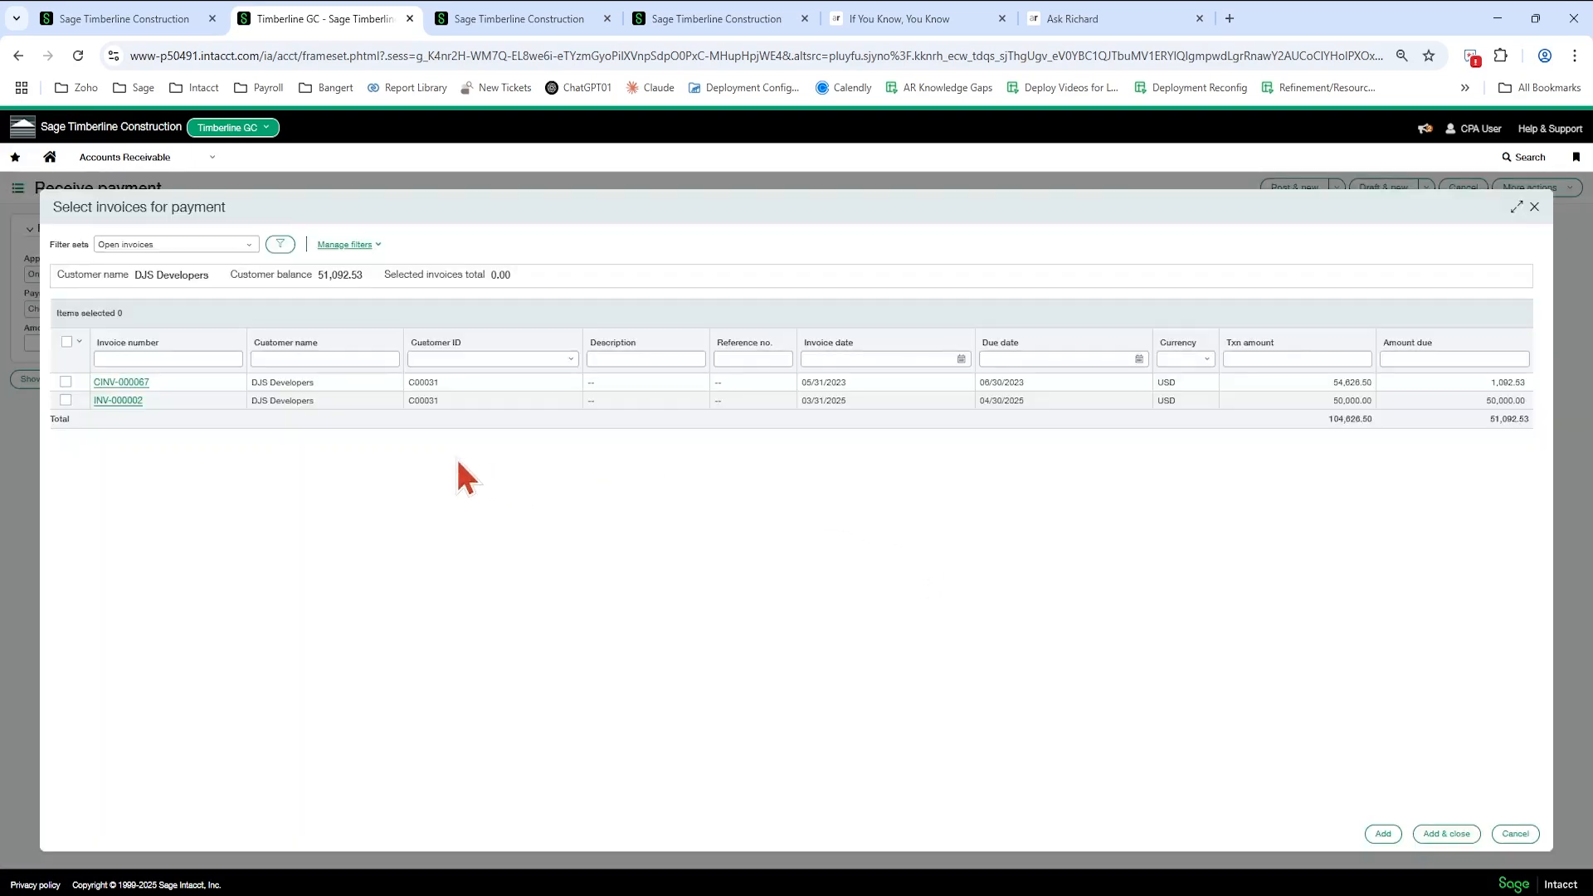
left_click(65, 400)
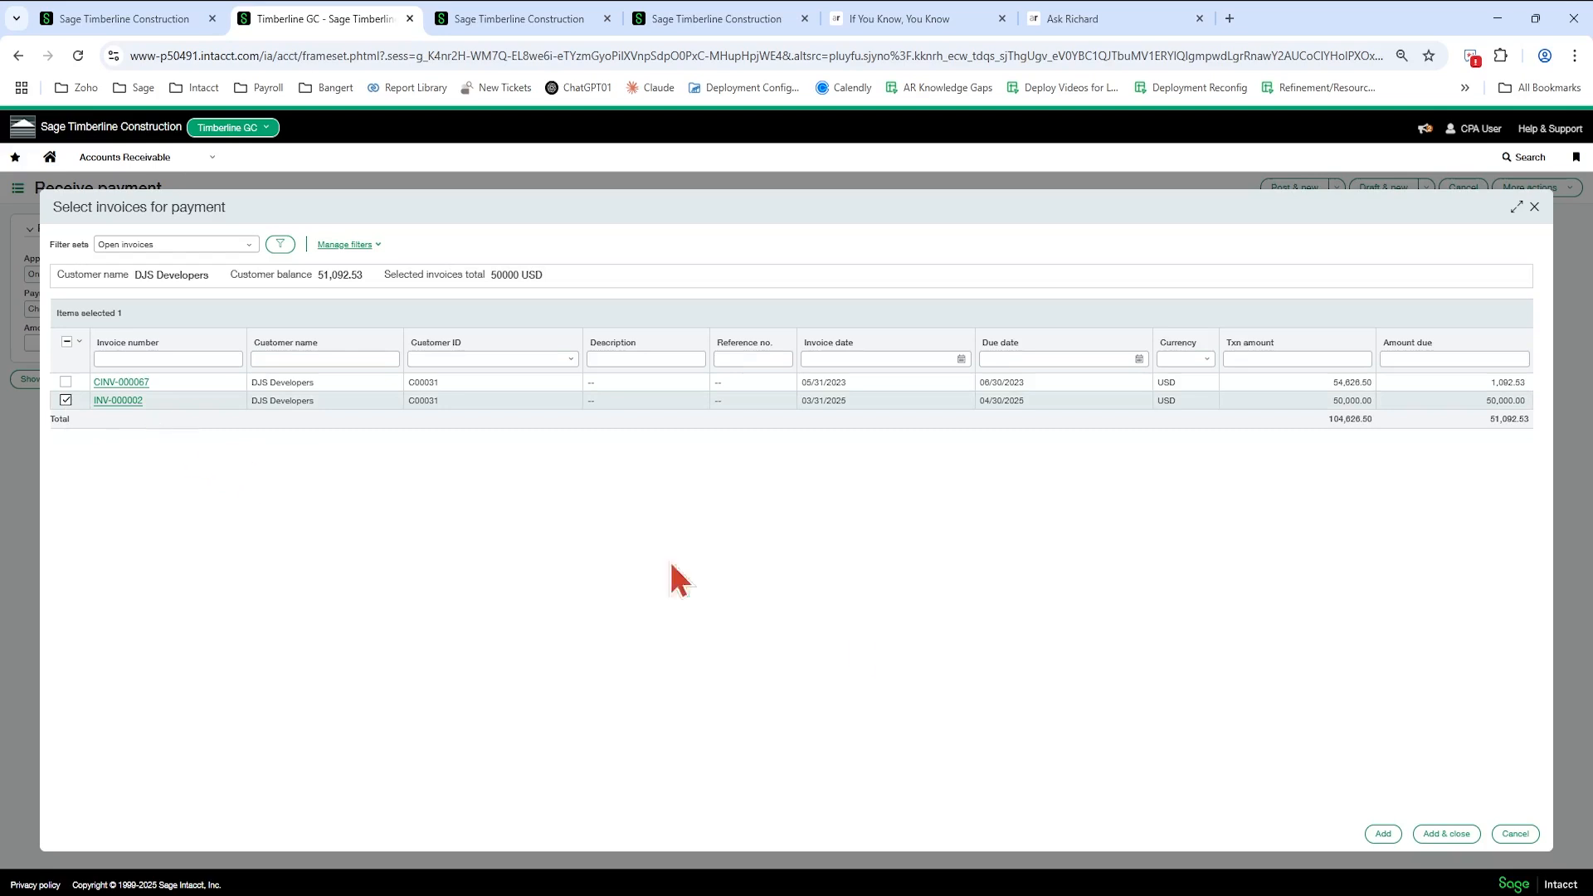
left_click(1431, 831)
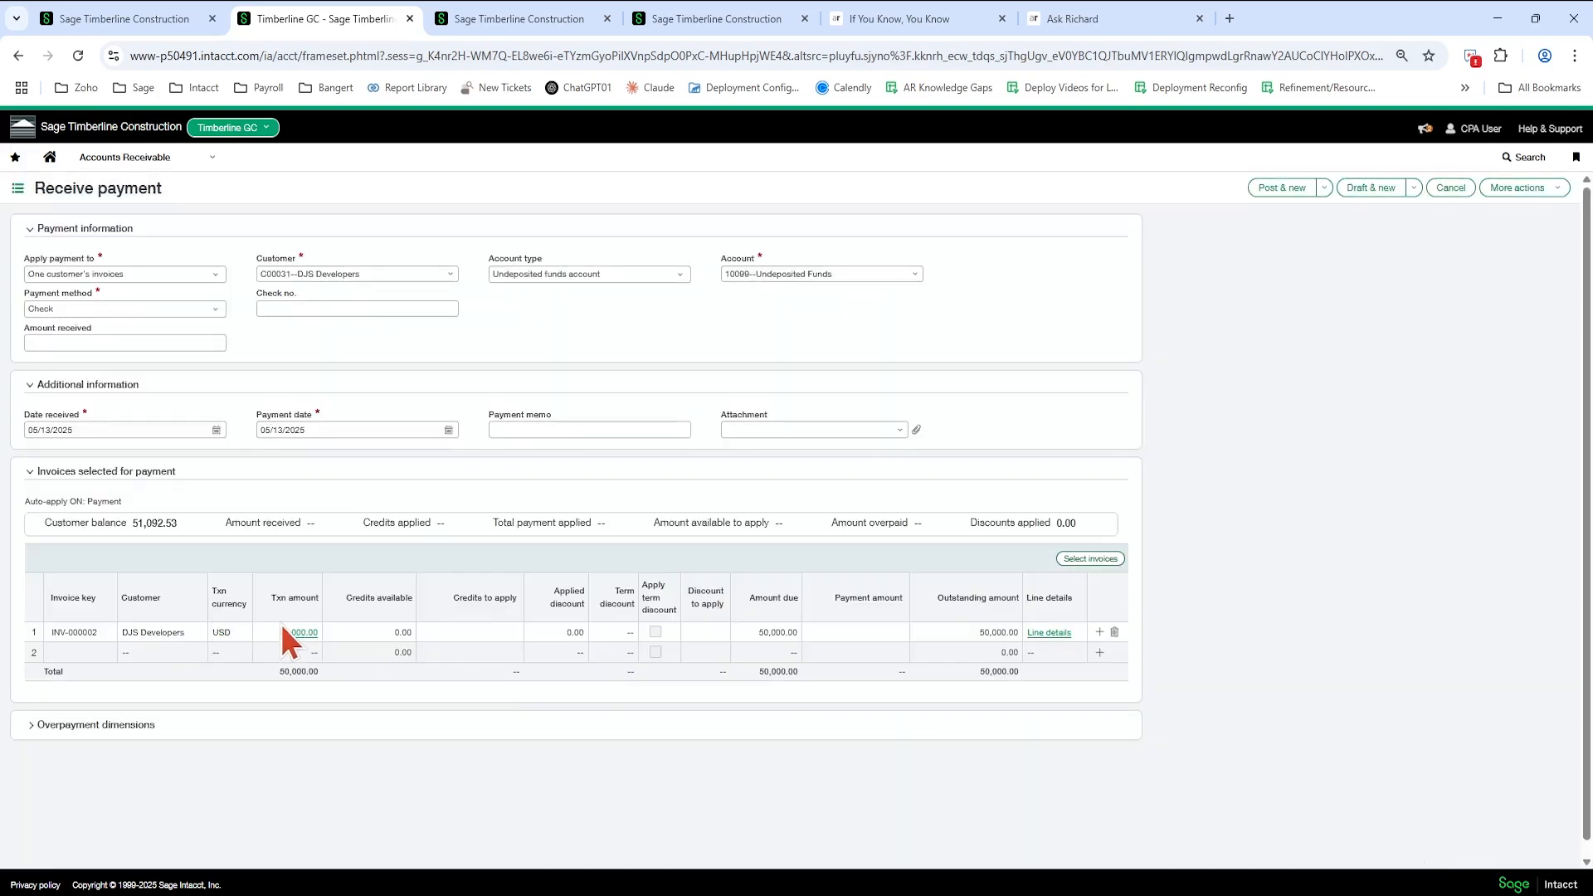
- View the selected invoice's dates, amounts and payment term, and return to the payment form
left_click(297, 634)
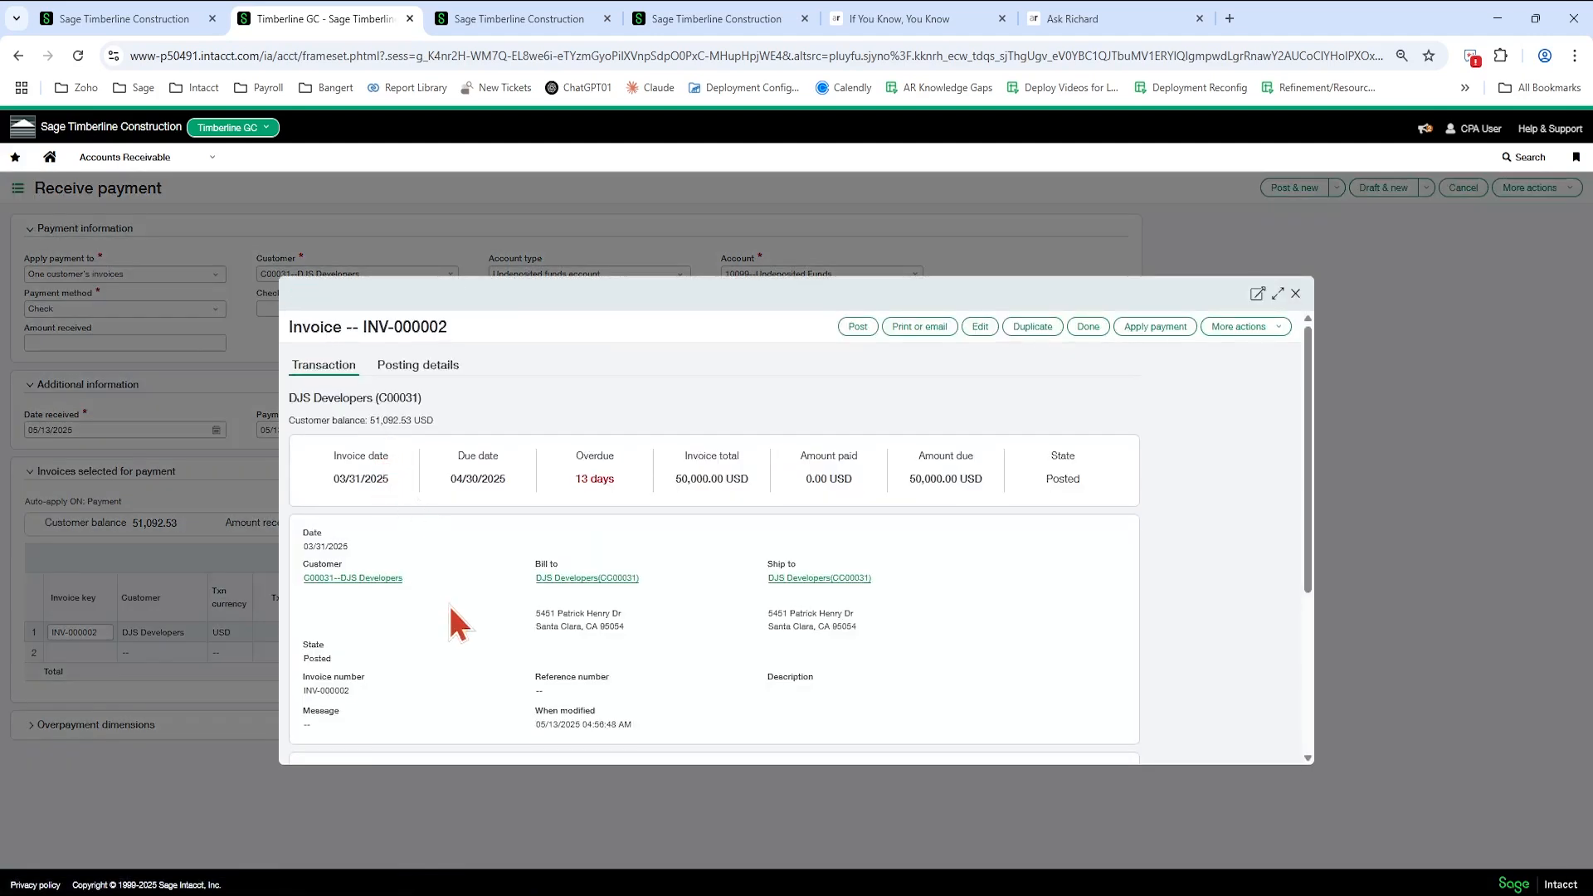
scroll(452, 619, "down", 2)
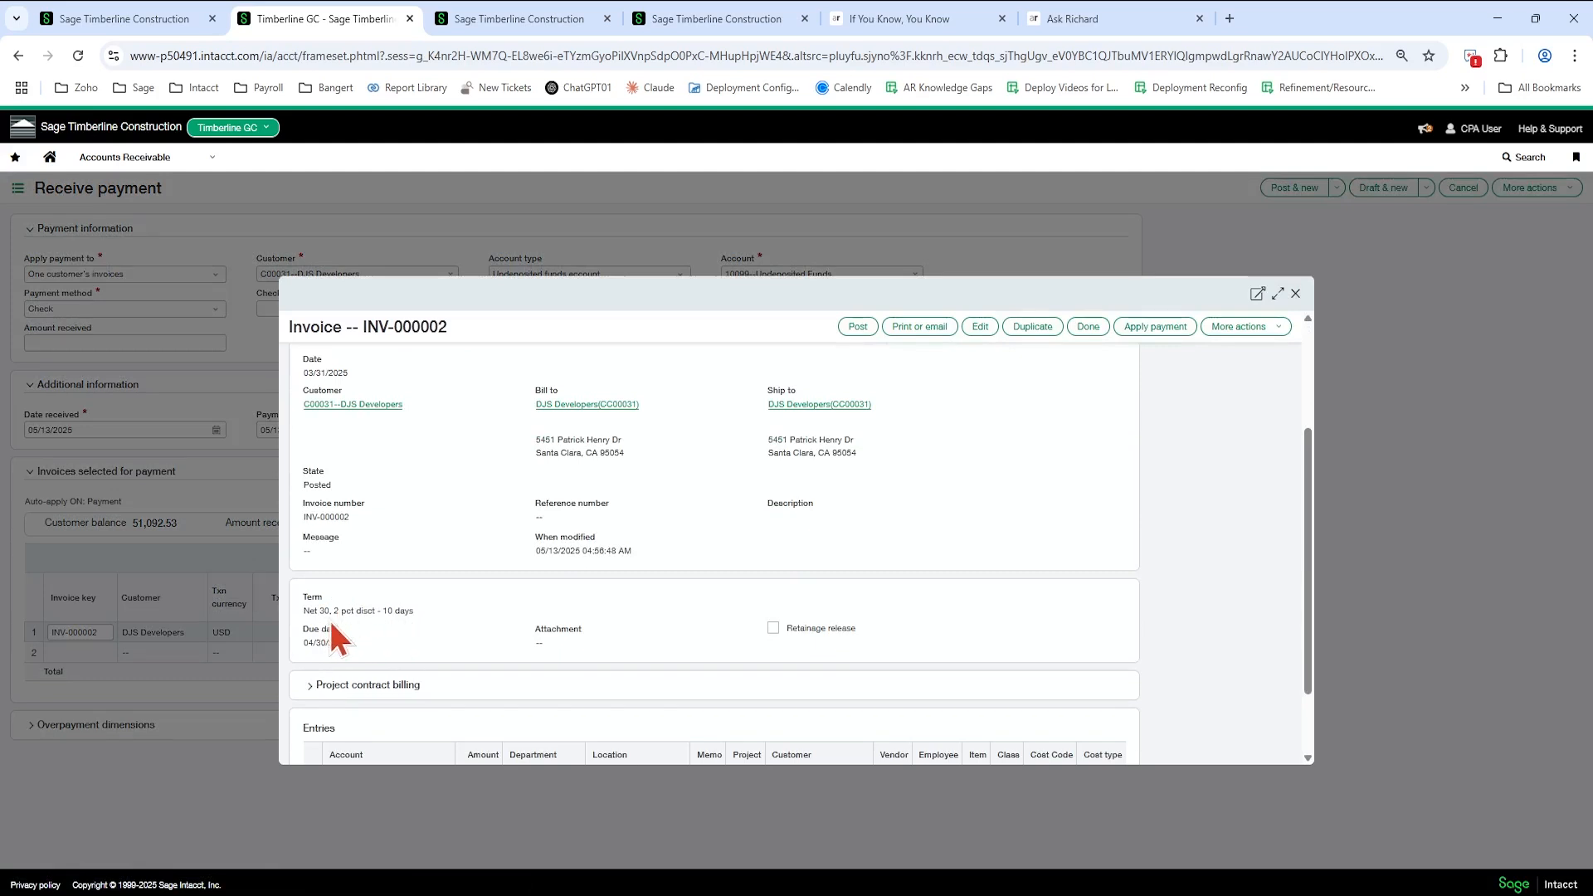
scroll(473, 498, "up", 2)
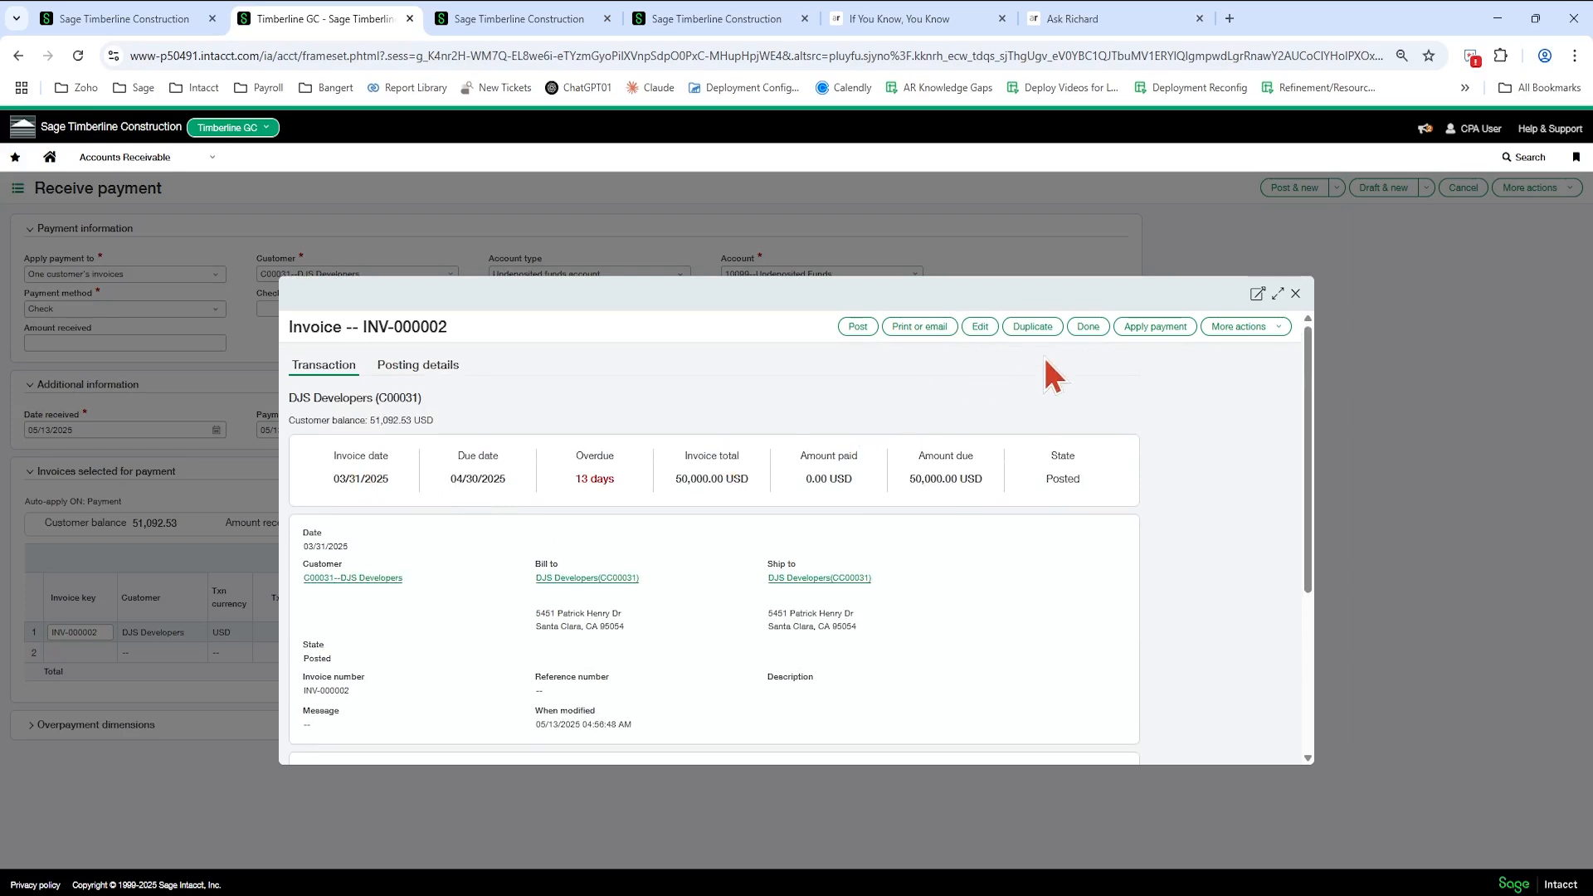
left_click(1090, 329)
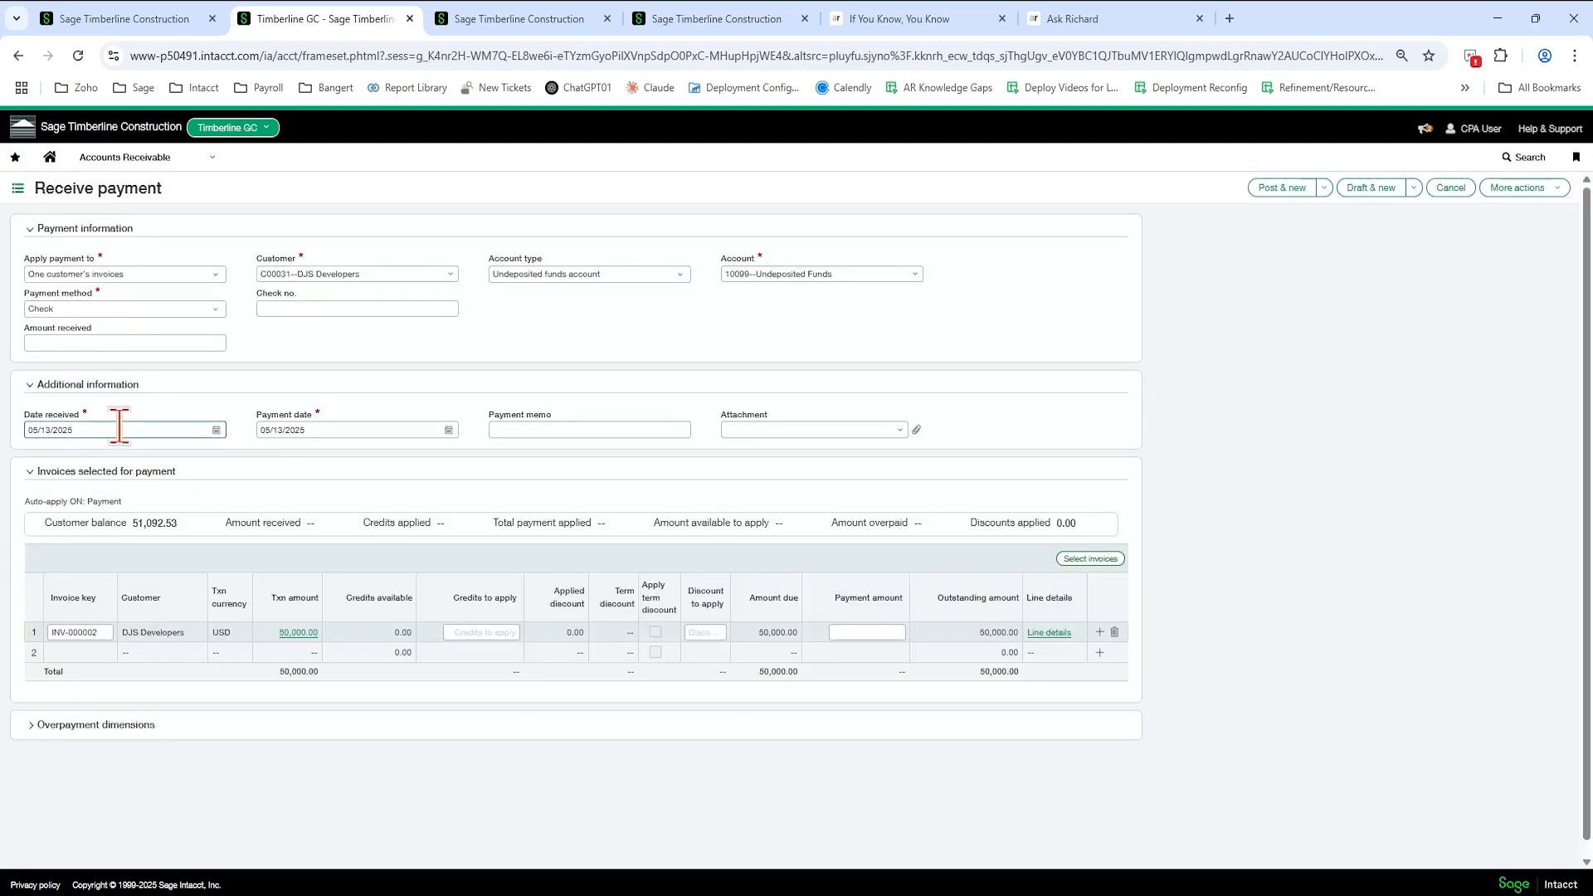
- Set both the date received and the payment date to 04/05/2025
left_click_drag(119, 428, 7, 433)
type("04/05/2025")
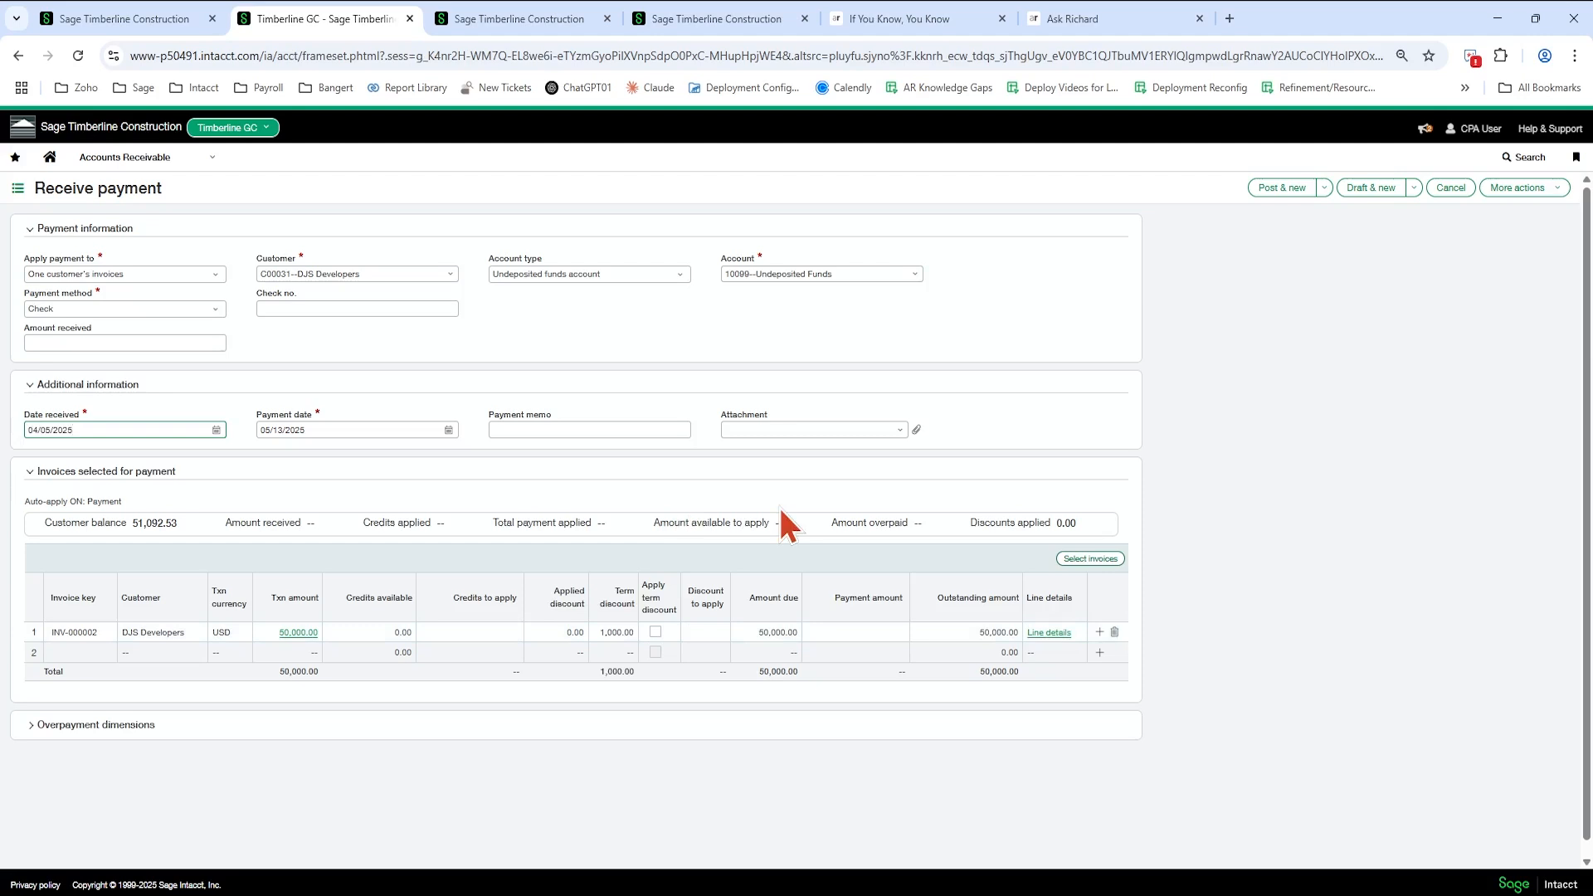
key("Tab")
type("04/05/")
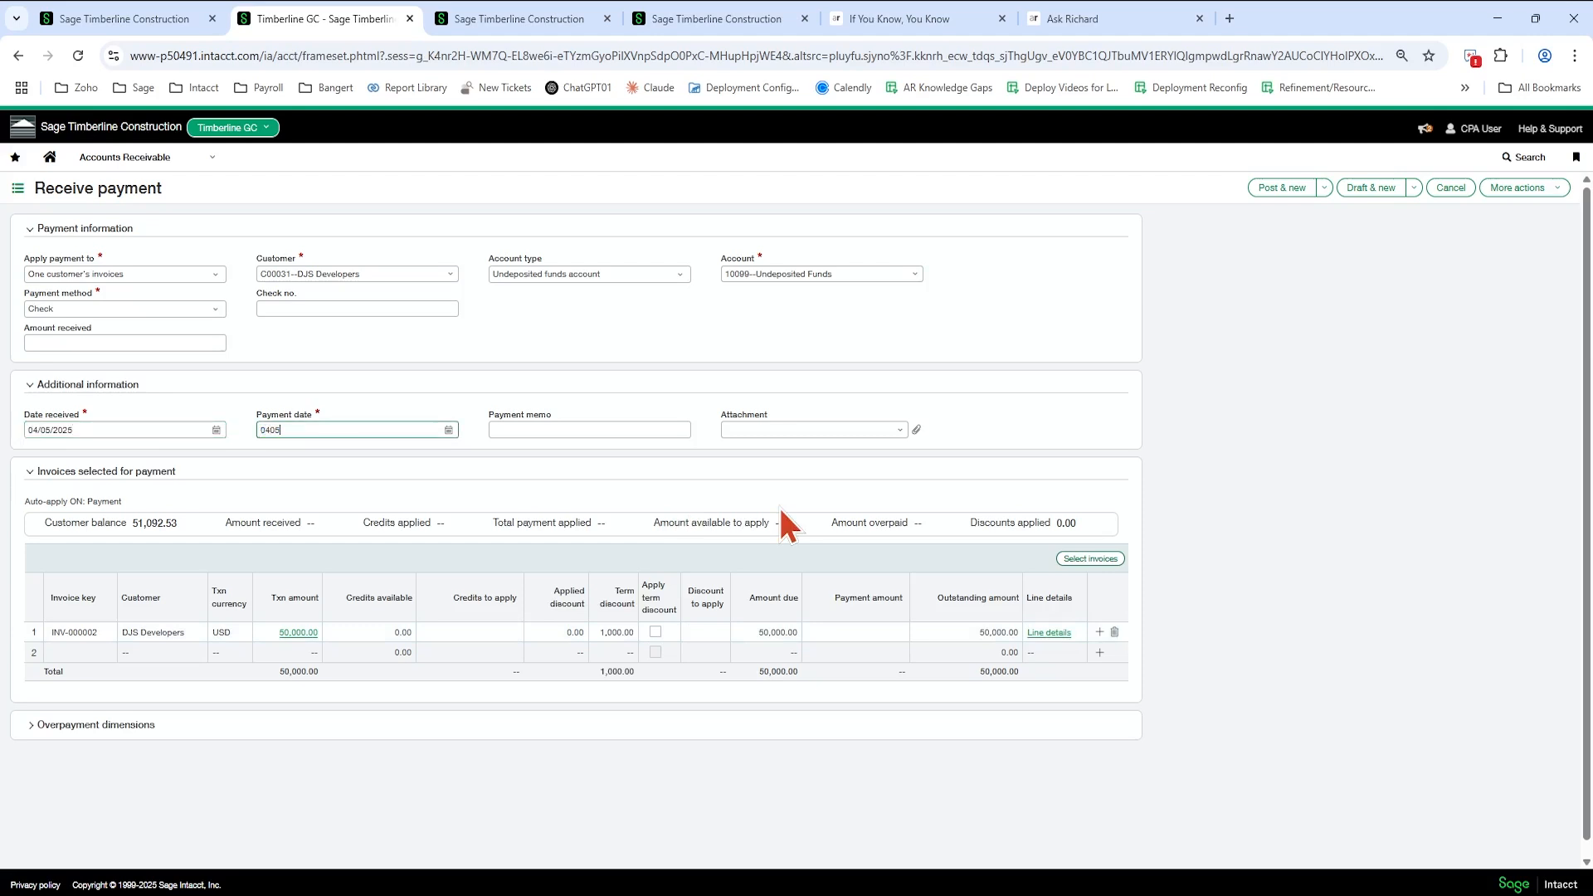
type("2025")
key("Tab")
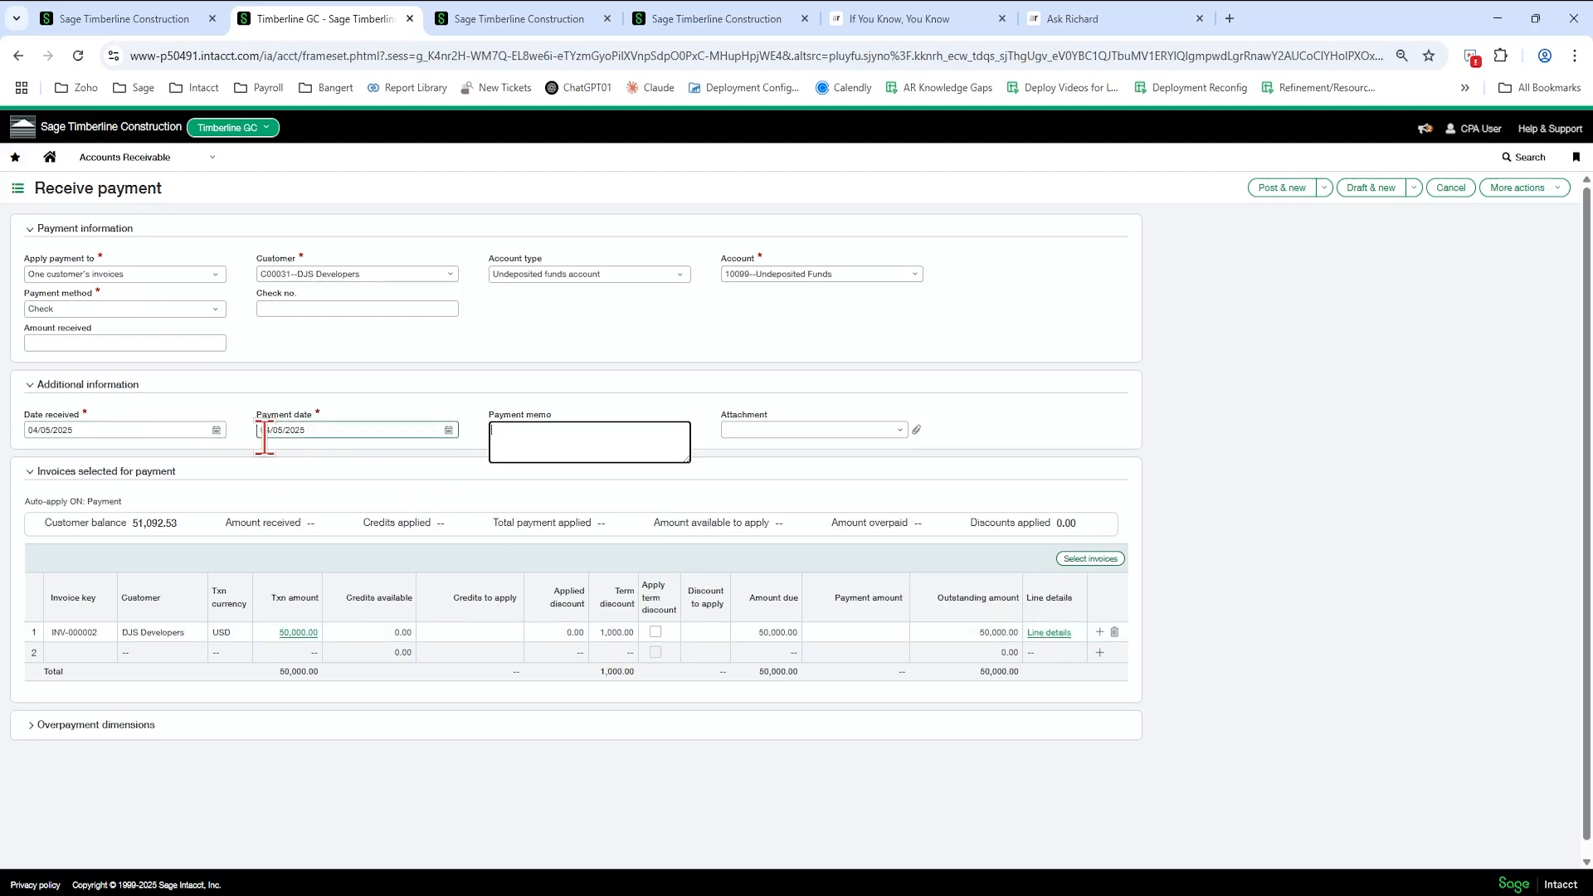
- Apply the term discount to the invoice line and set the amount received to 49,000.00
left_click(112, 342)
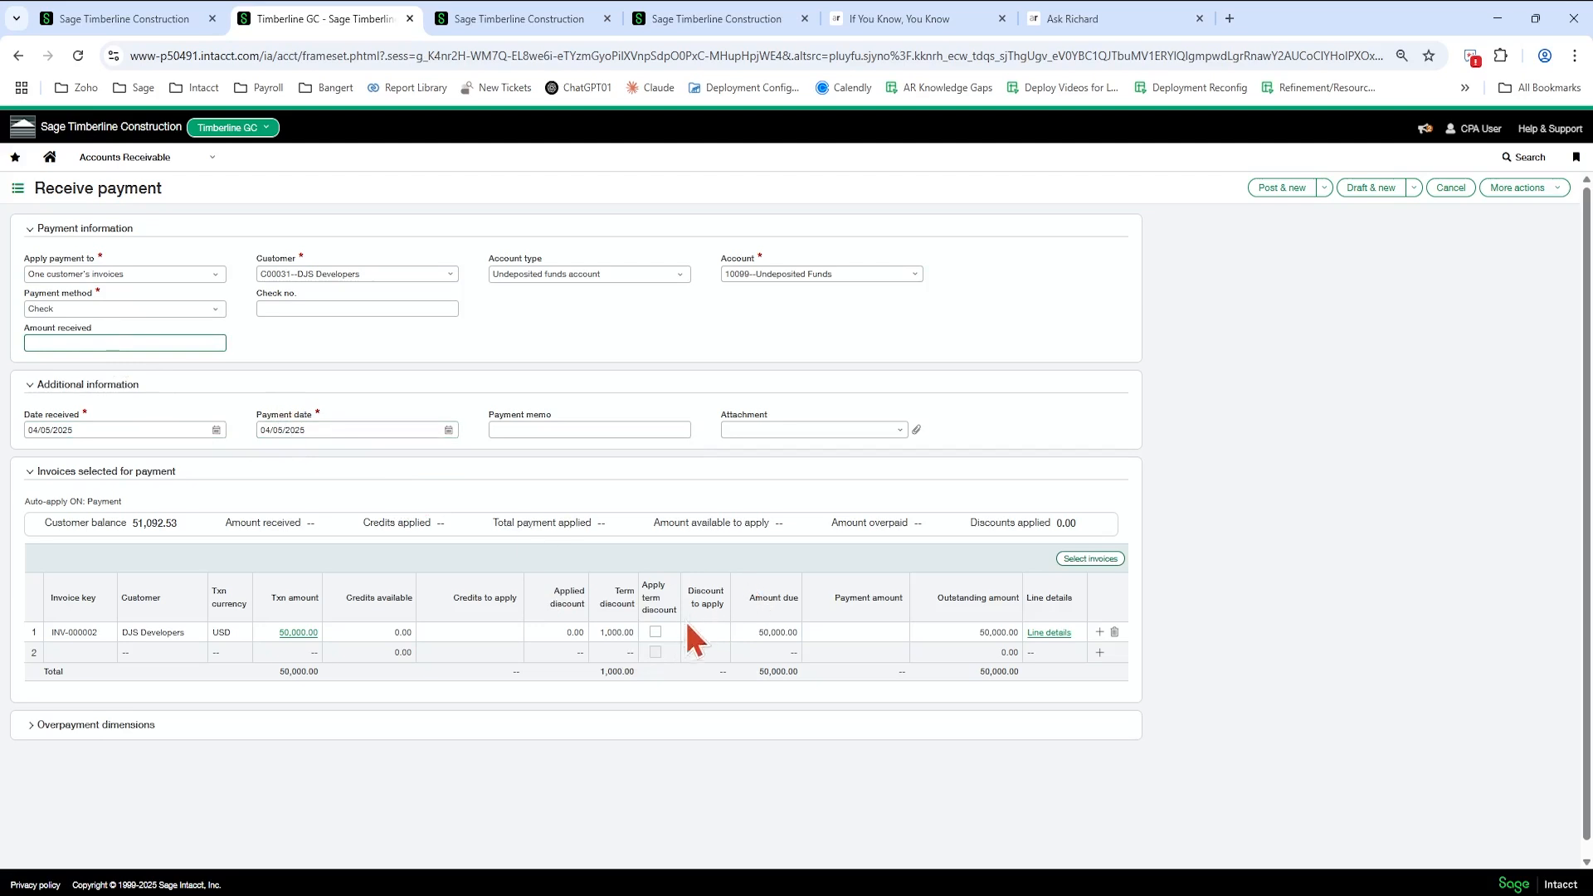
left_click(656, 633)
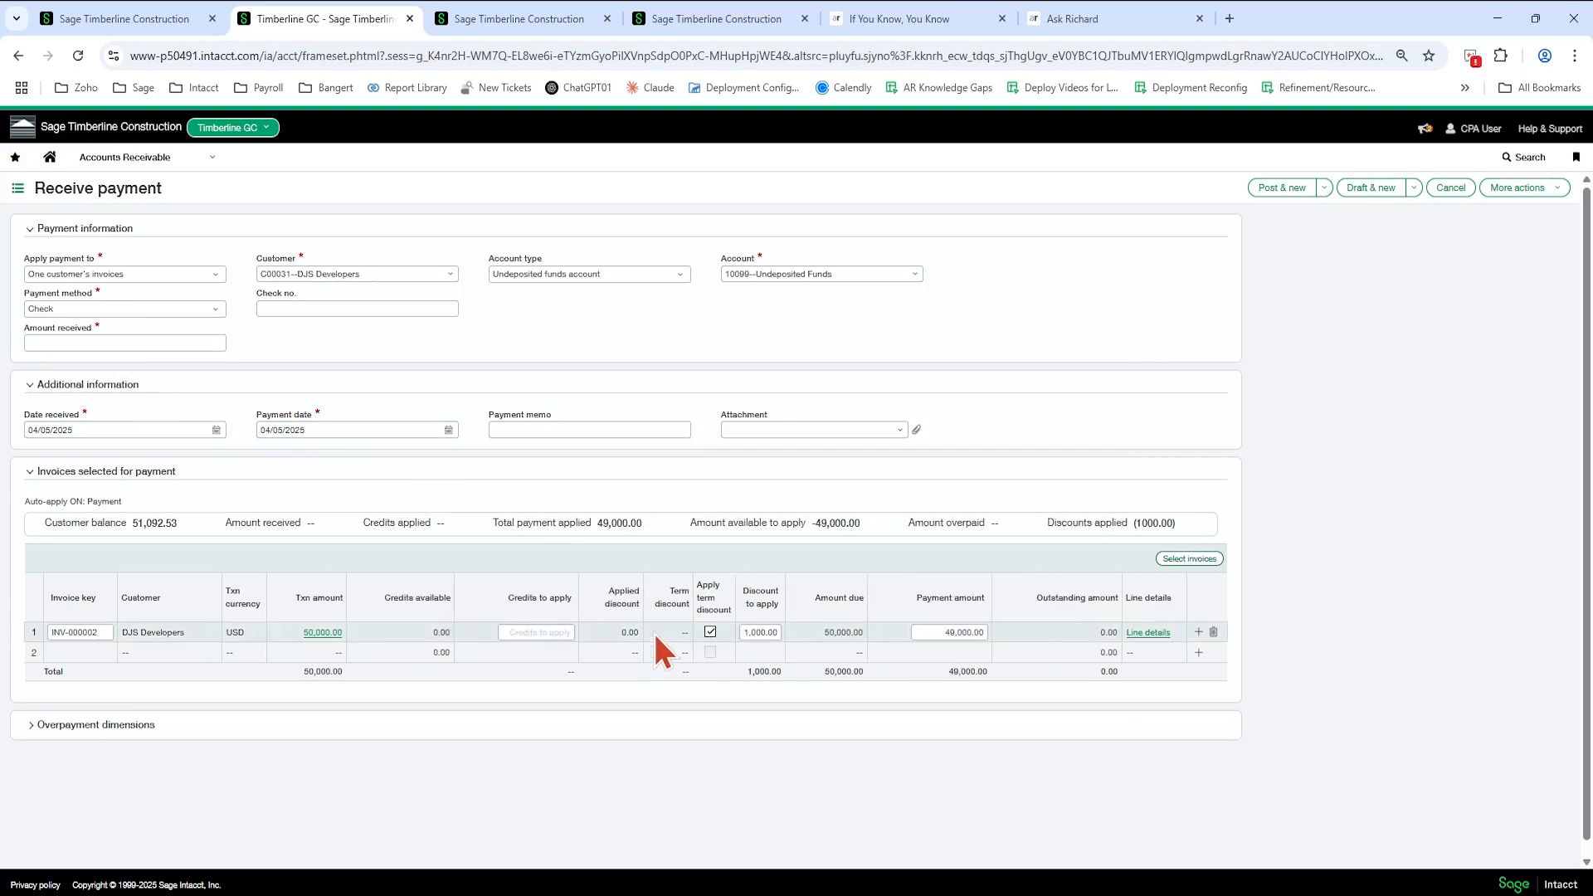
left_click(962, 633)
left_click(114, 343)
key("Tab")
- Enter check number 1561651 and post the payment without starting another one
left_click(371, 307)
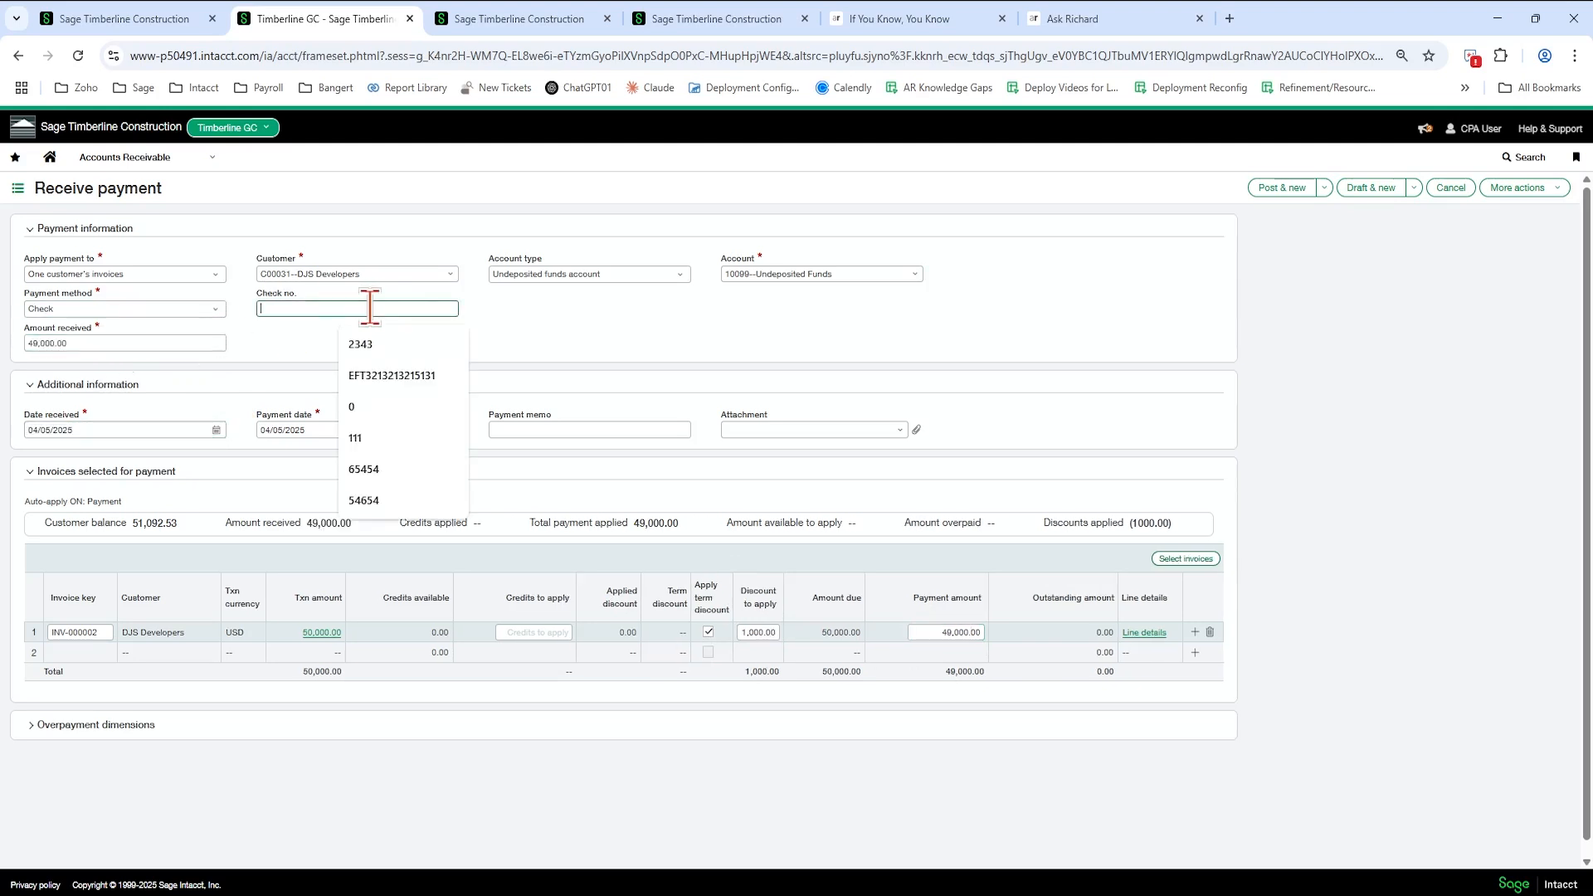
type("1561651")
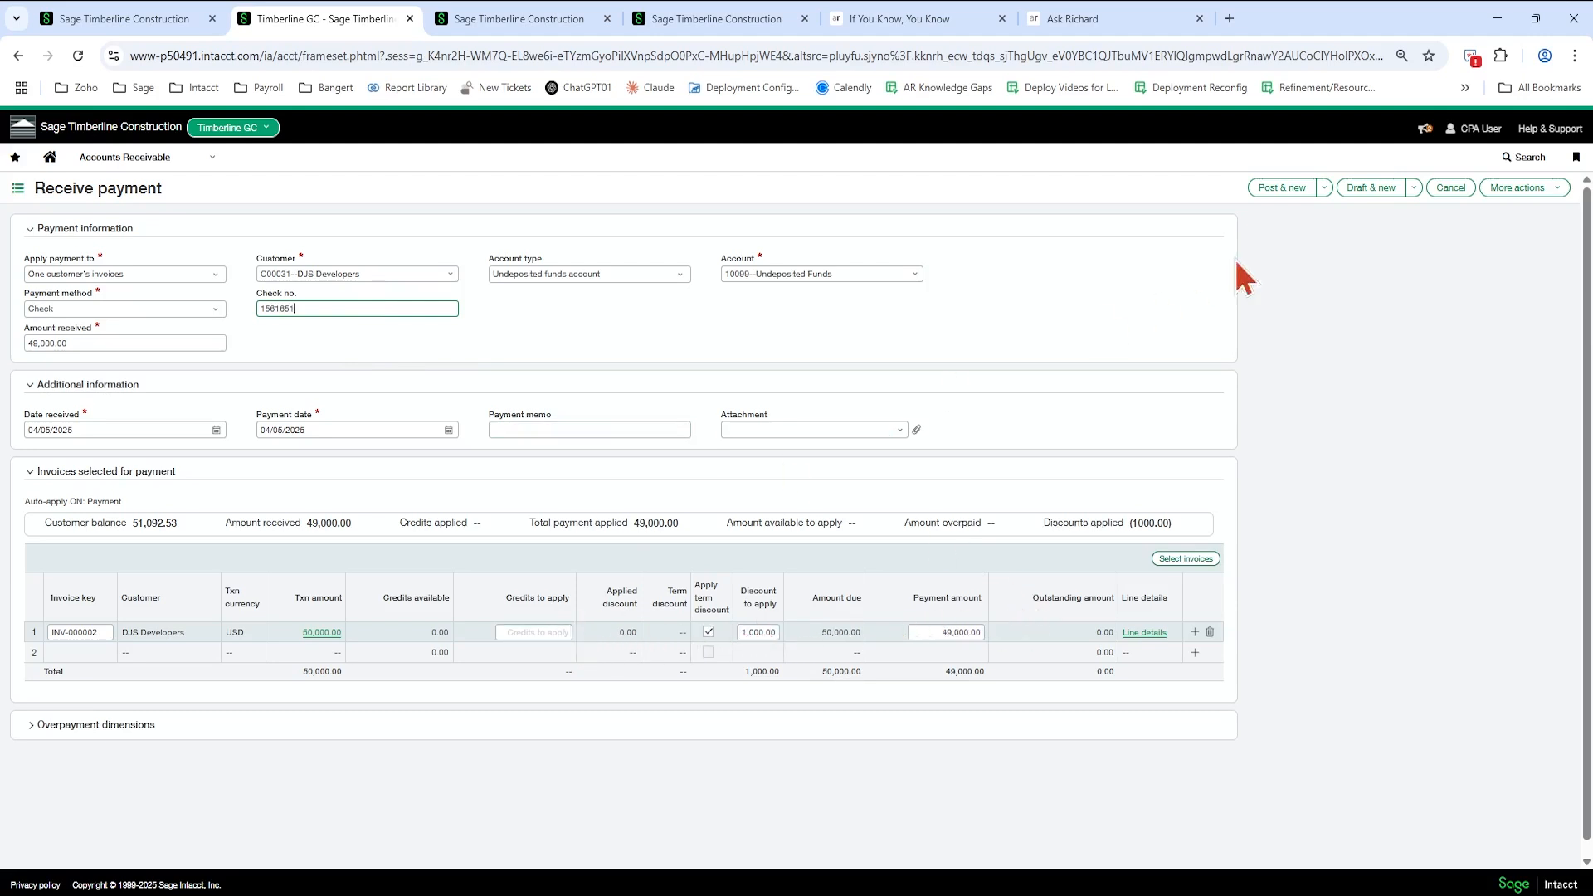
left_click(1324, 188)
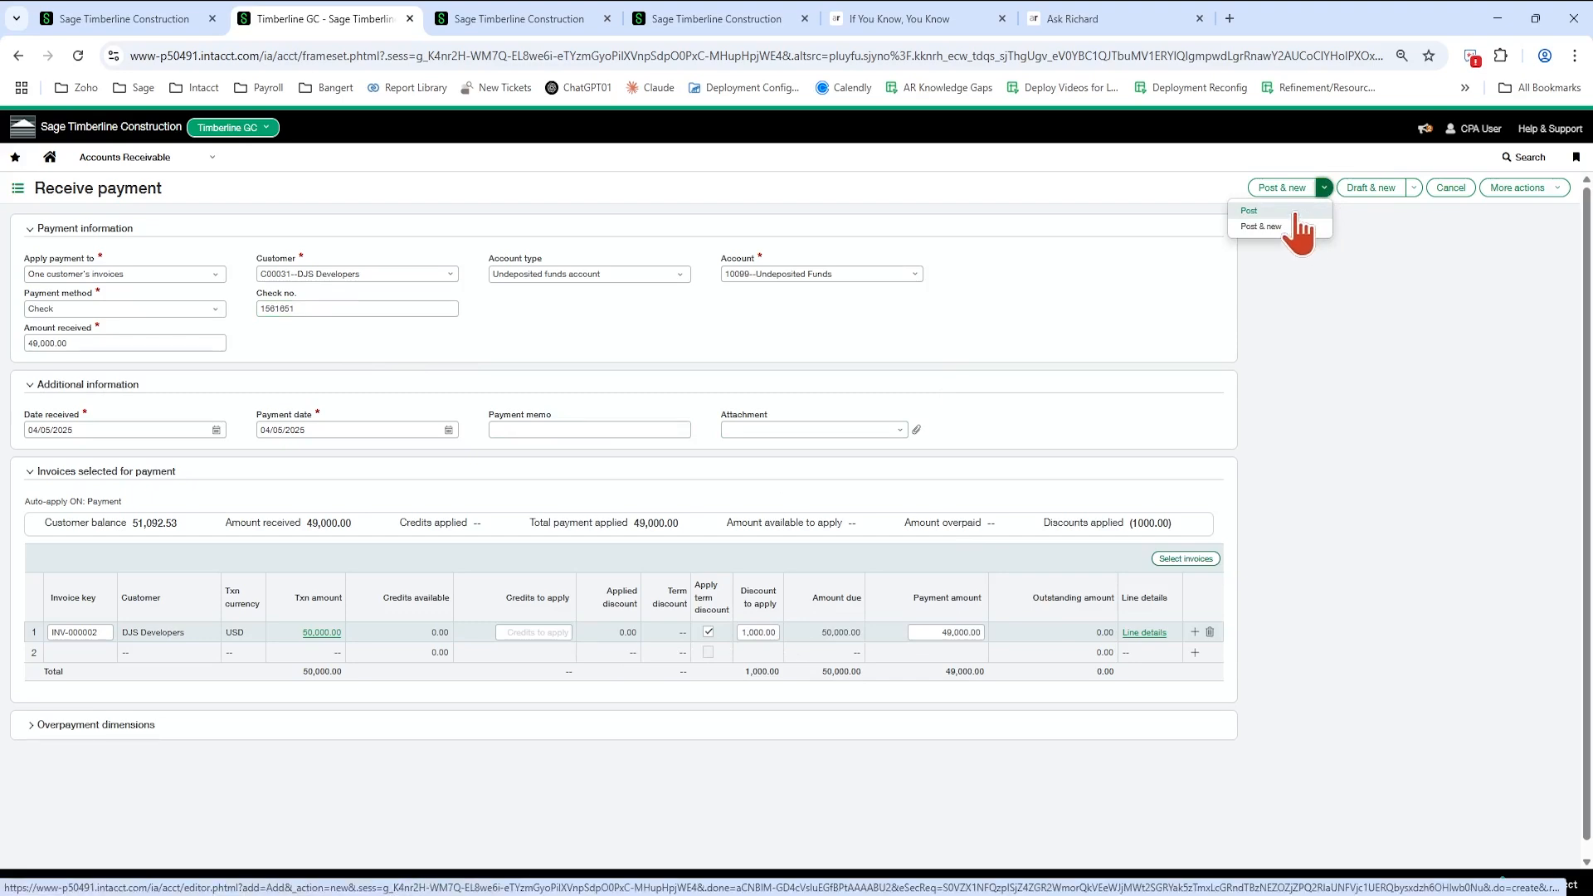
left_click(1296, 212)
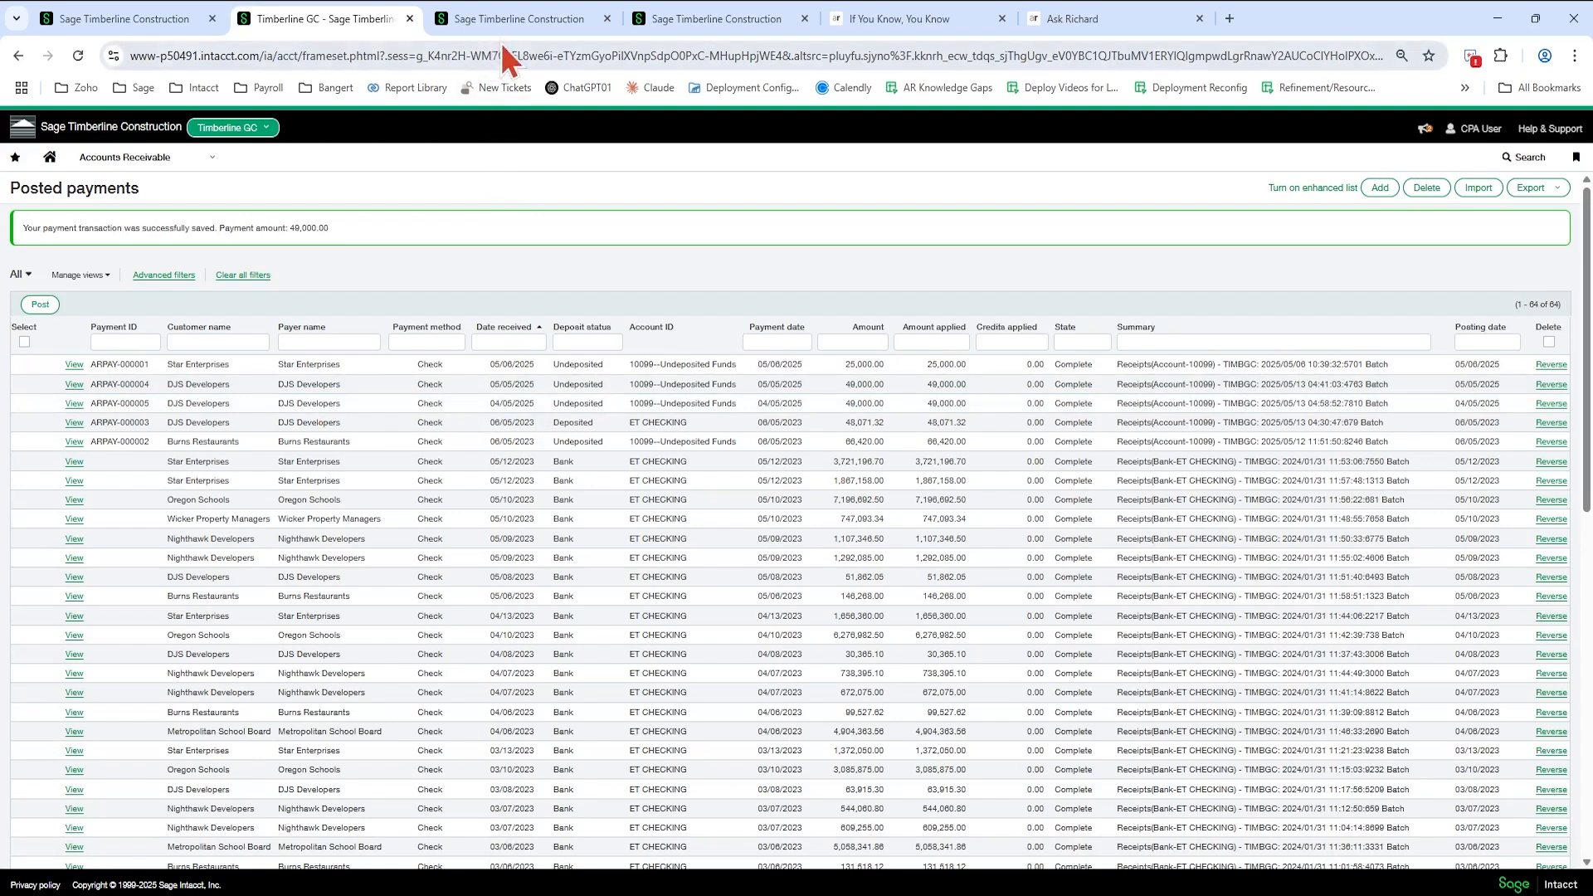
- Switch to the Project Performance dashboard and look through its location, project and customer filter choices
left_click(506, 19)
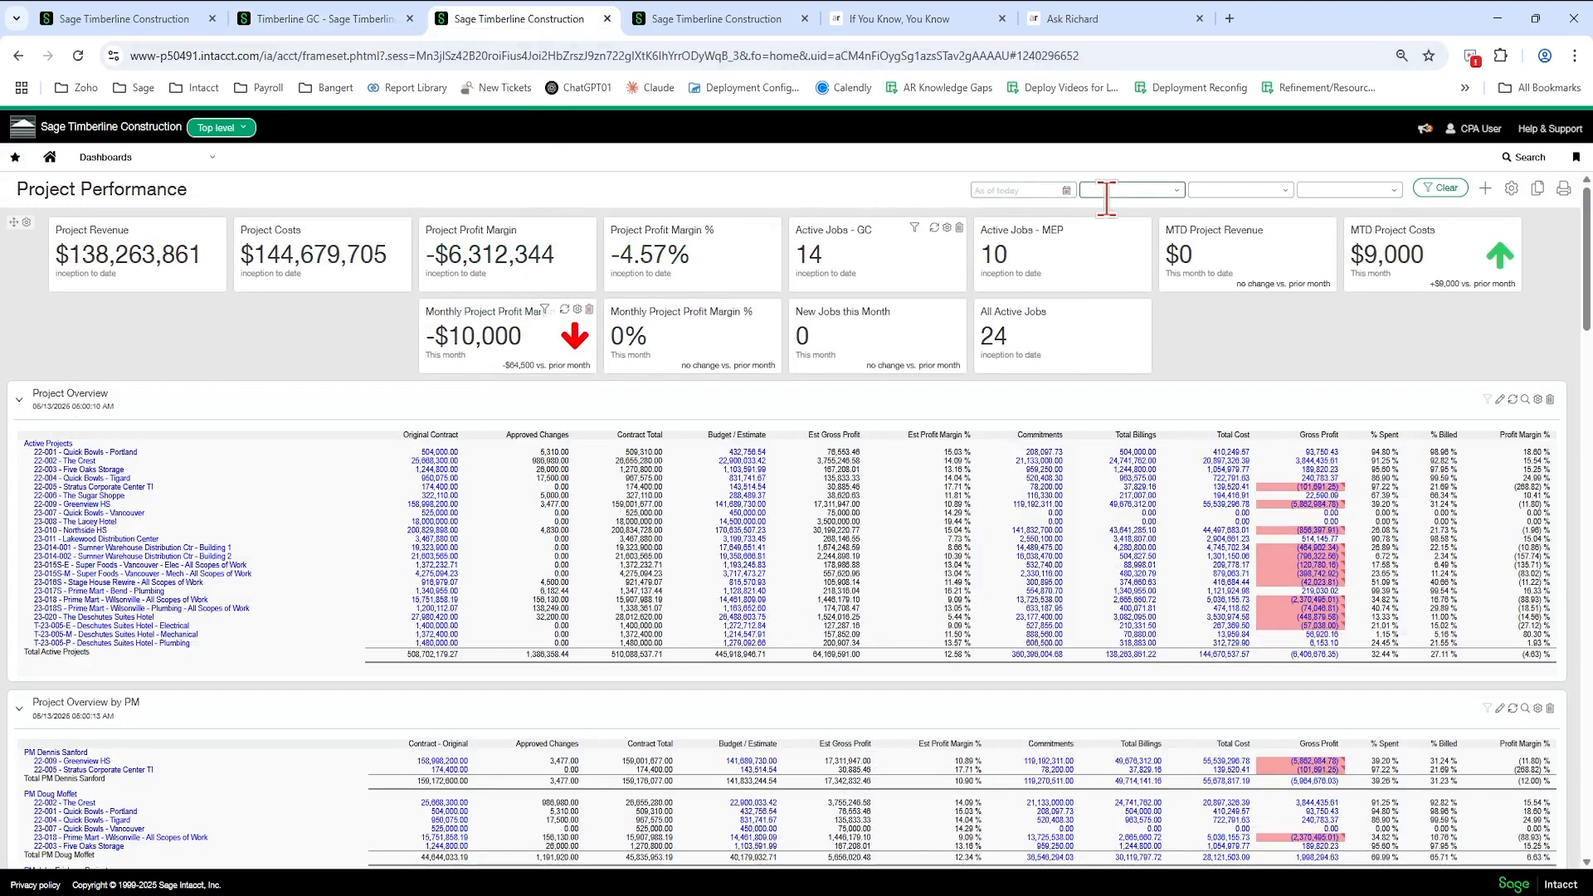
left_click(1175, 193)
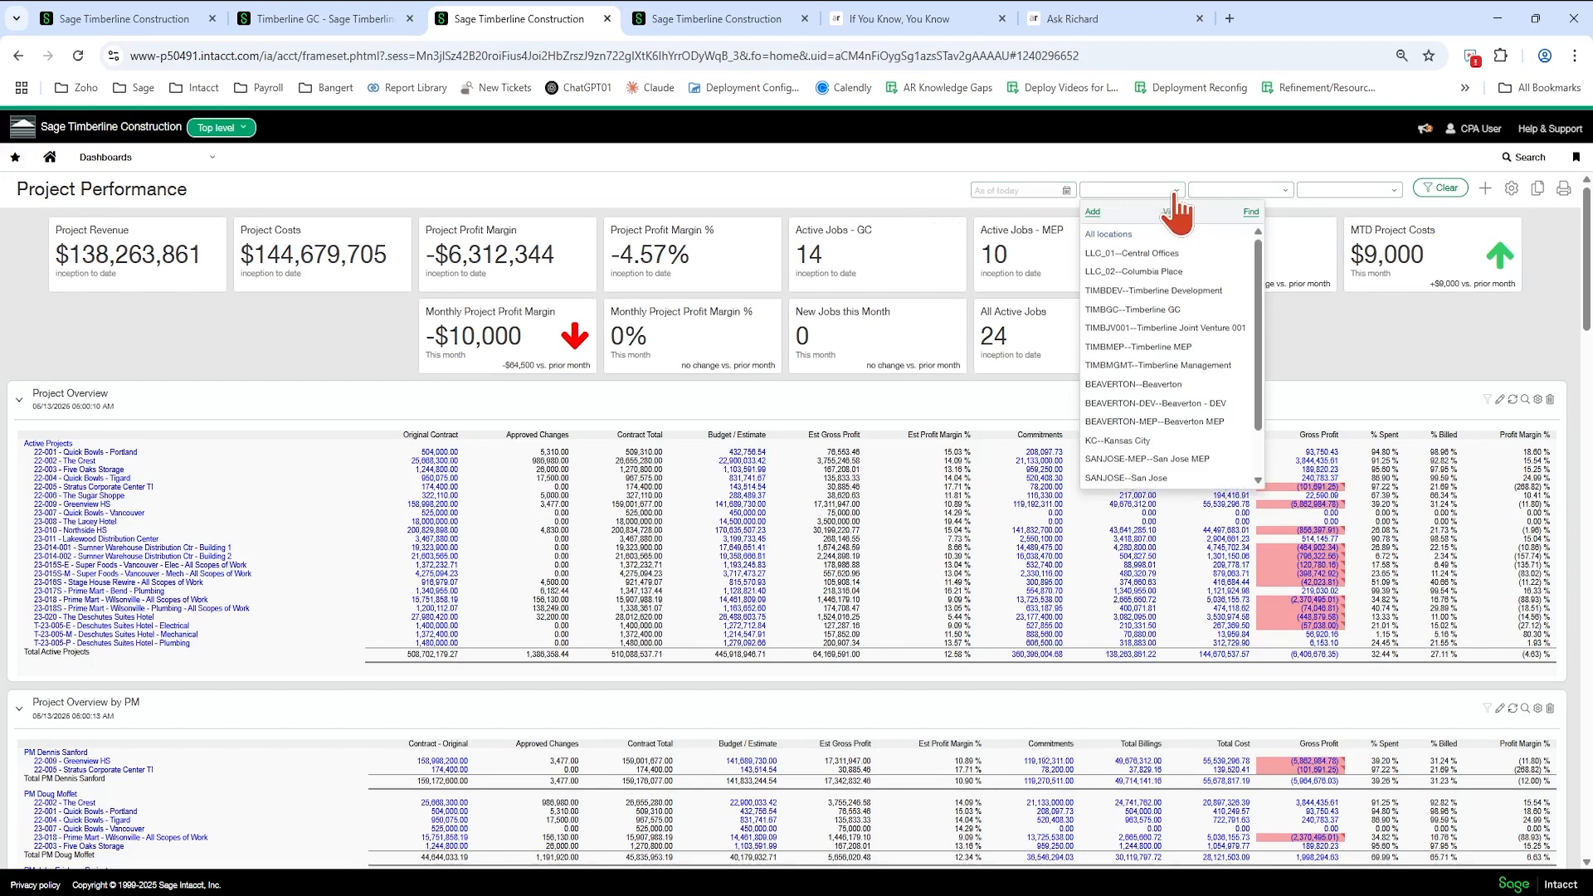
left_click(1284, 190)
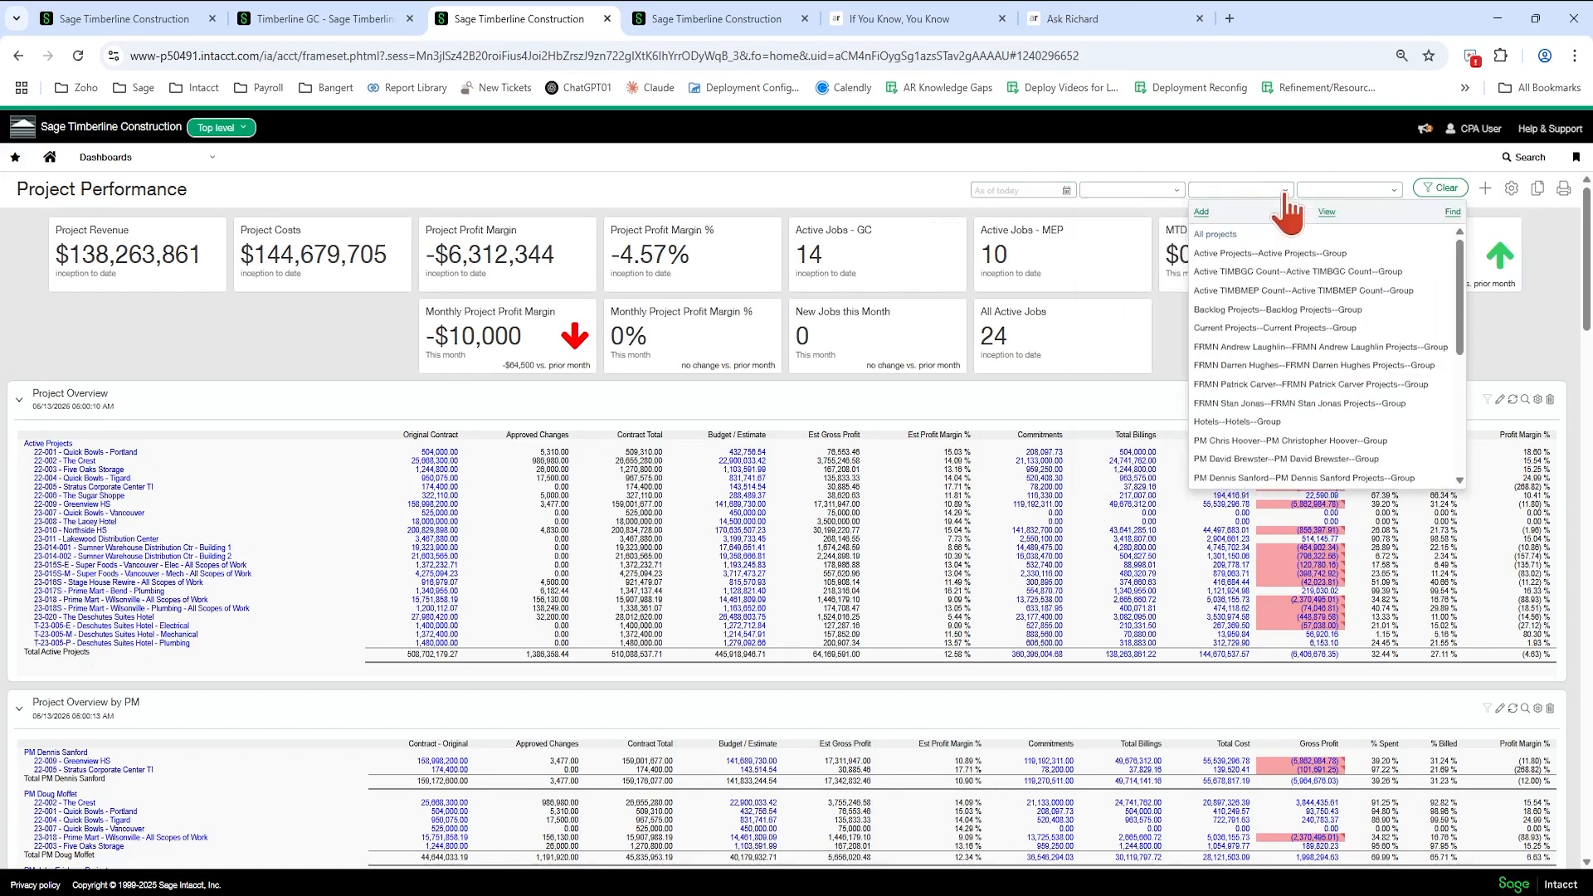
left_click(1394, 192)
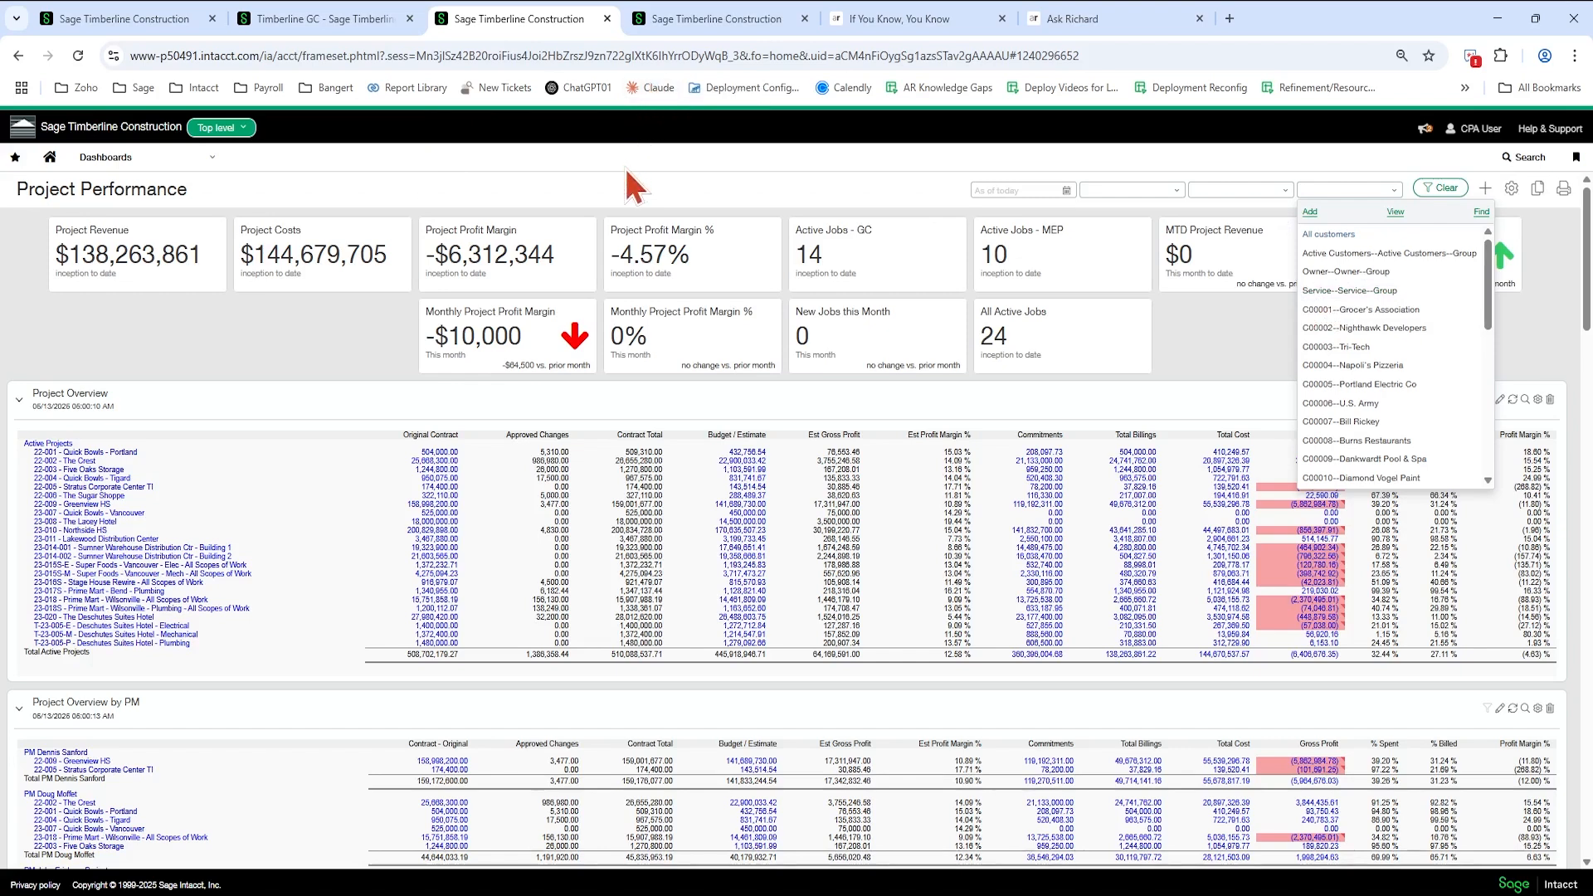
- Go to the Accounts Receivable customer groups list and open the Service group to examine its filter definition
left_click(724, 20)
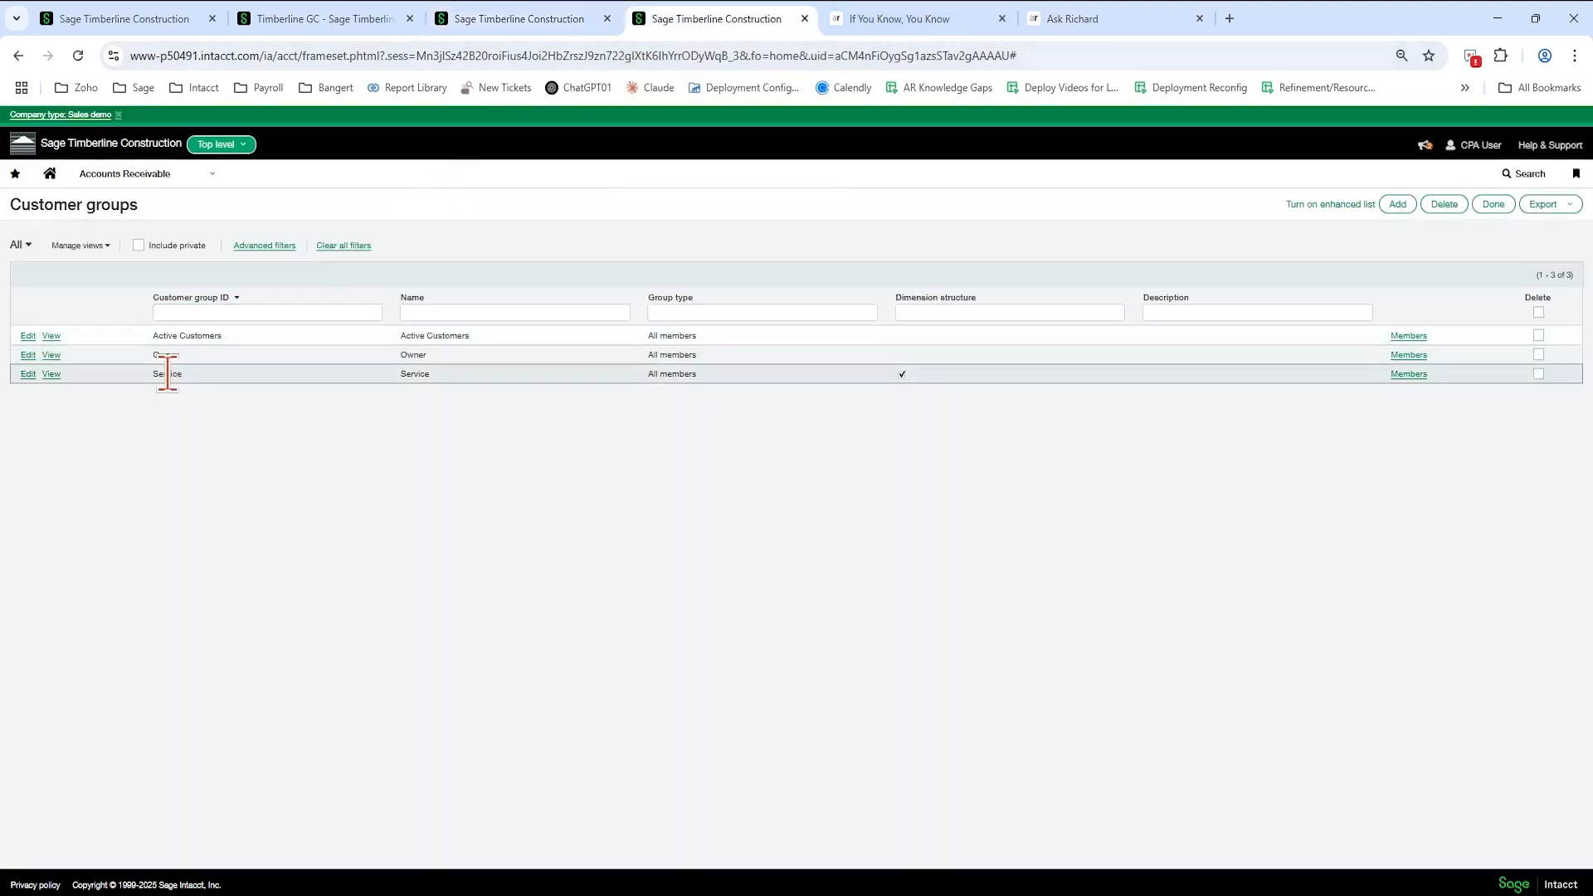
left_click(153, 176)
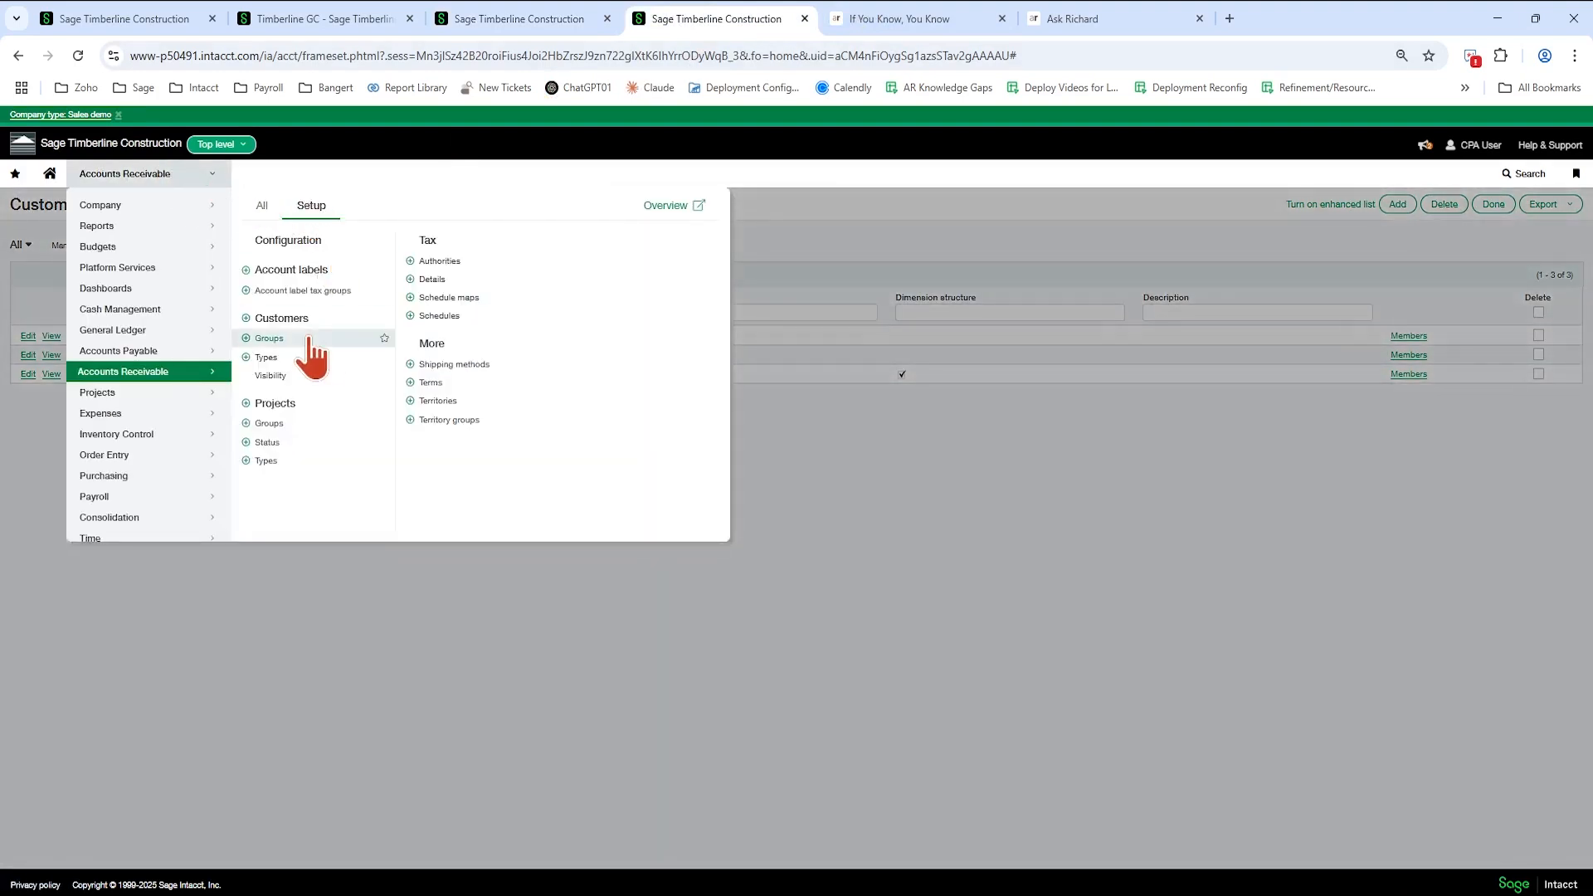
left_click(308, 340)
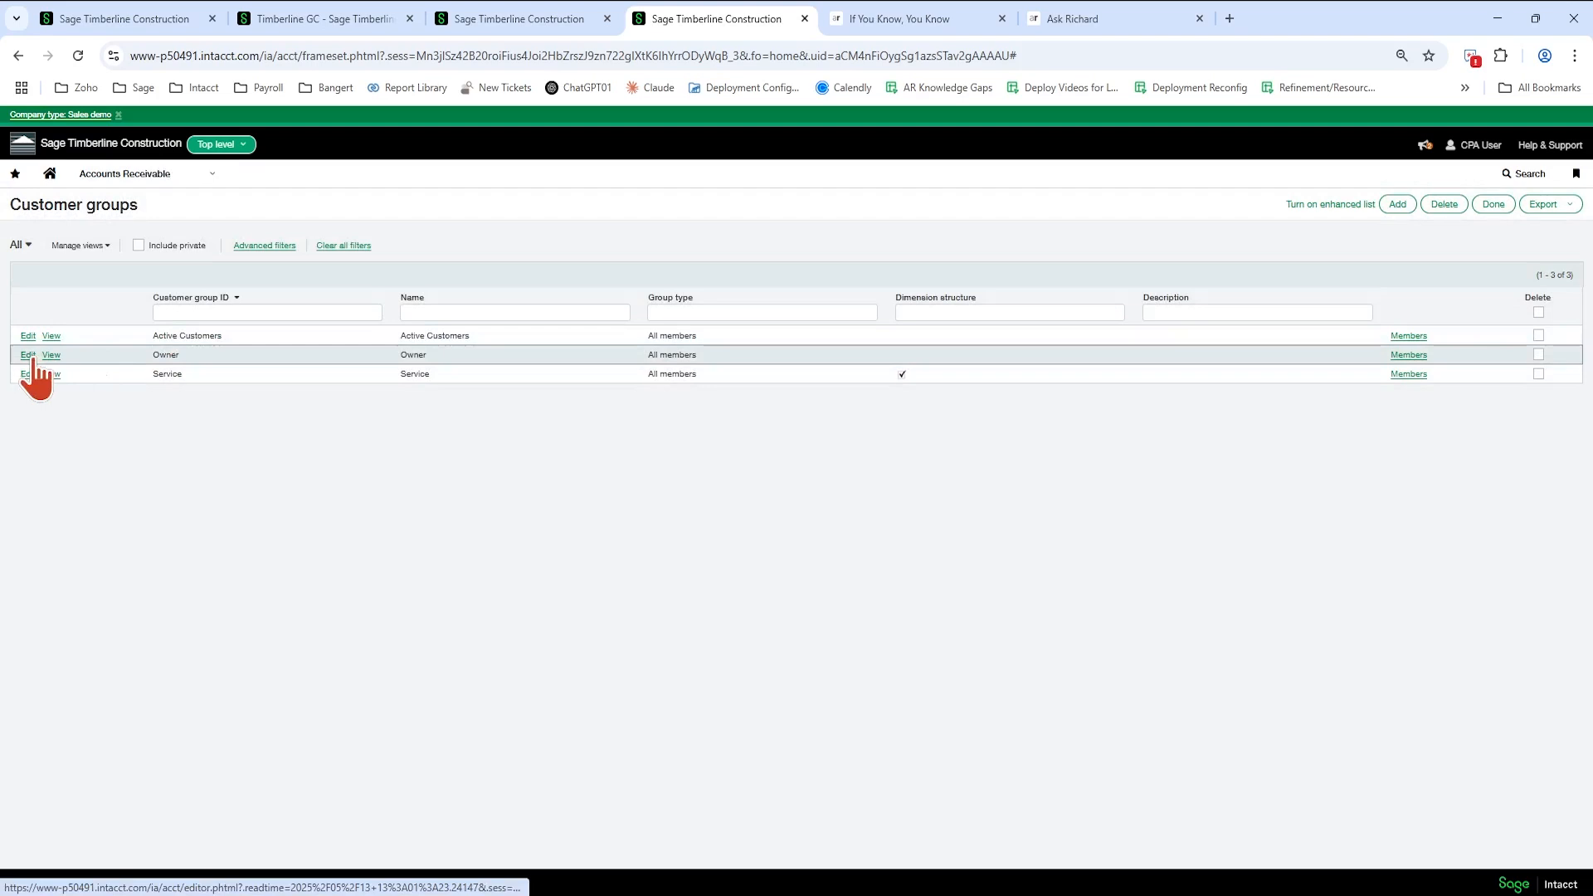
left_click(30, 375)
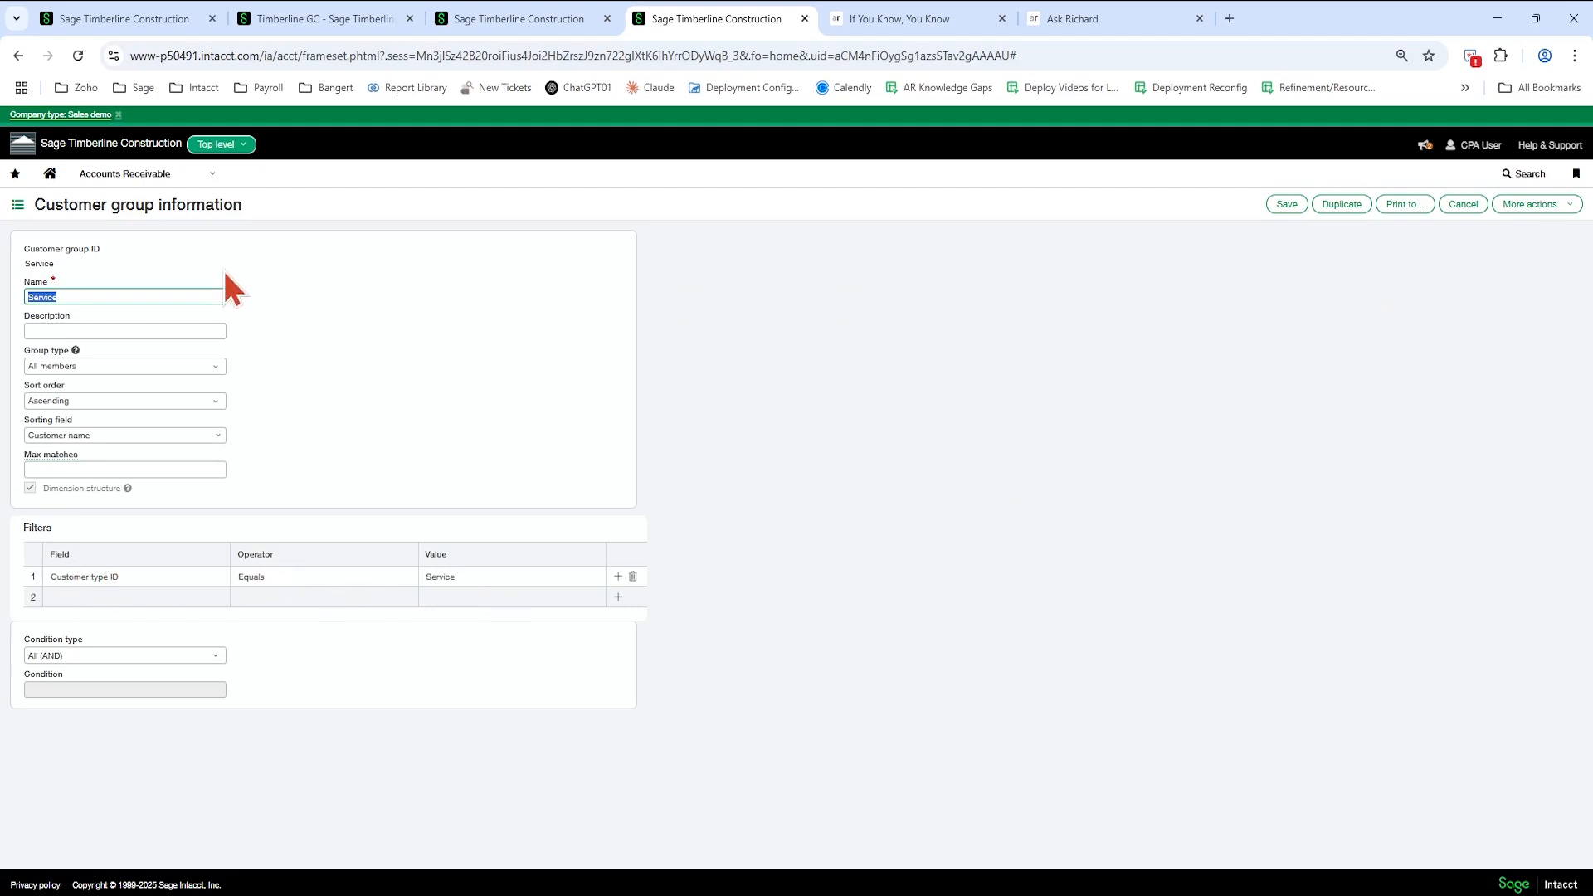
- Return to the Project Performance dashboard and filter it by the Service customer group
left_click(511, 15)
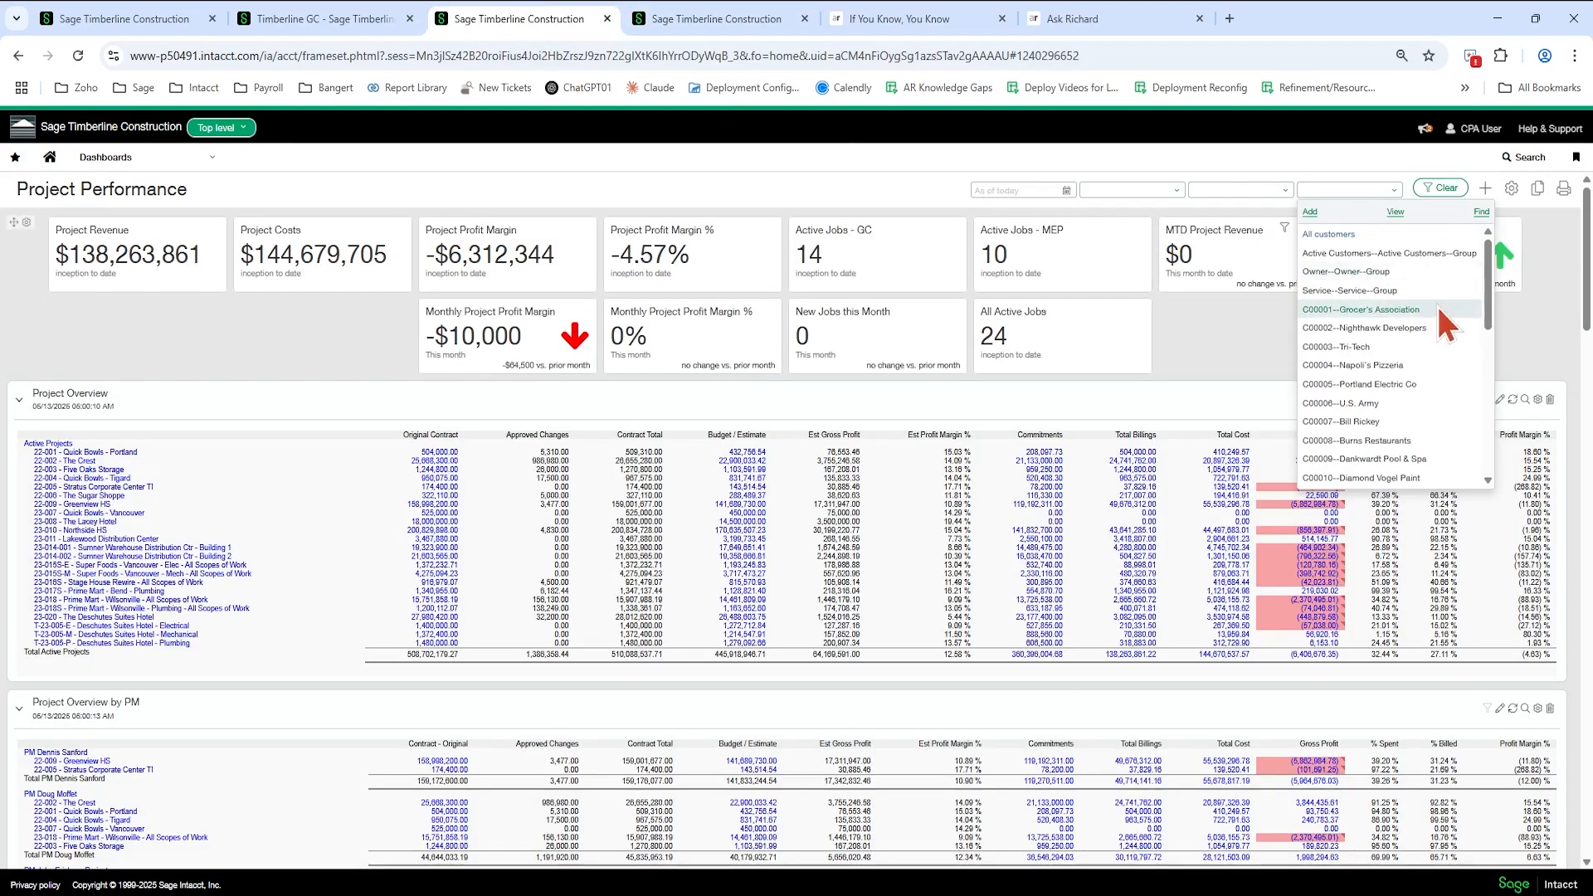
left_click(1379, 288)
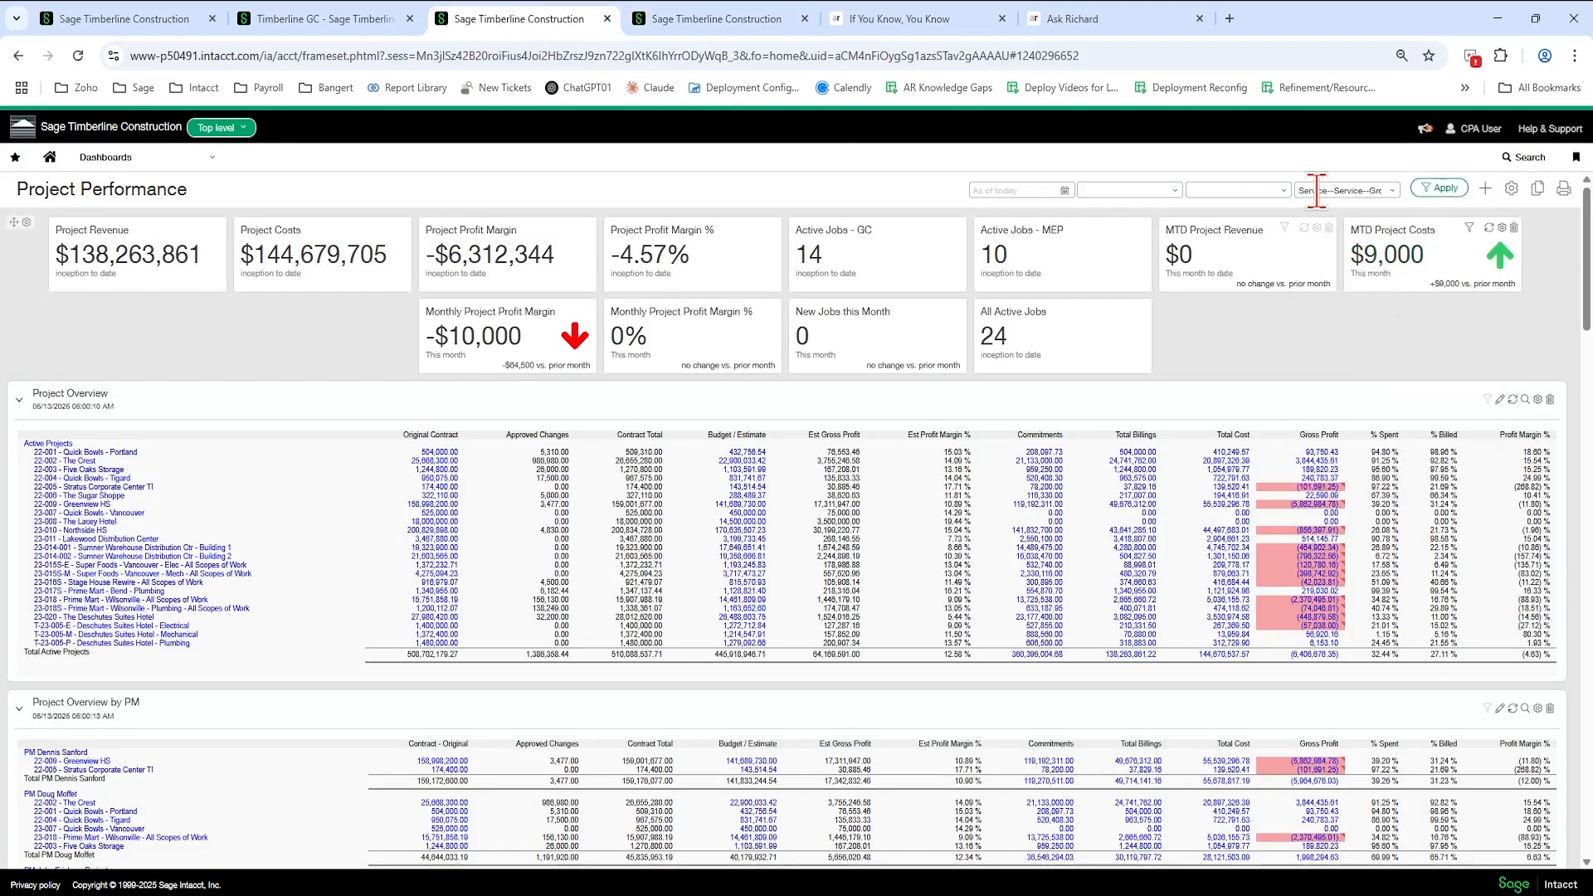
left_click(1424, 201)
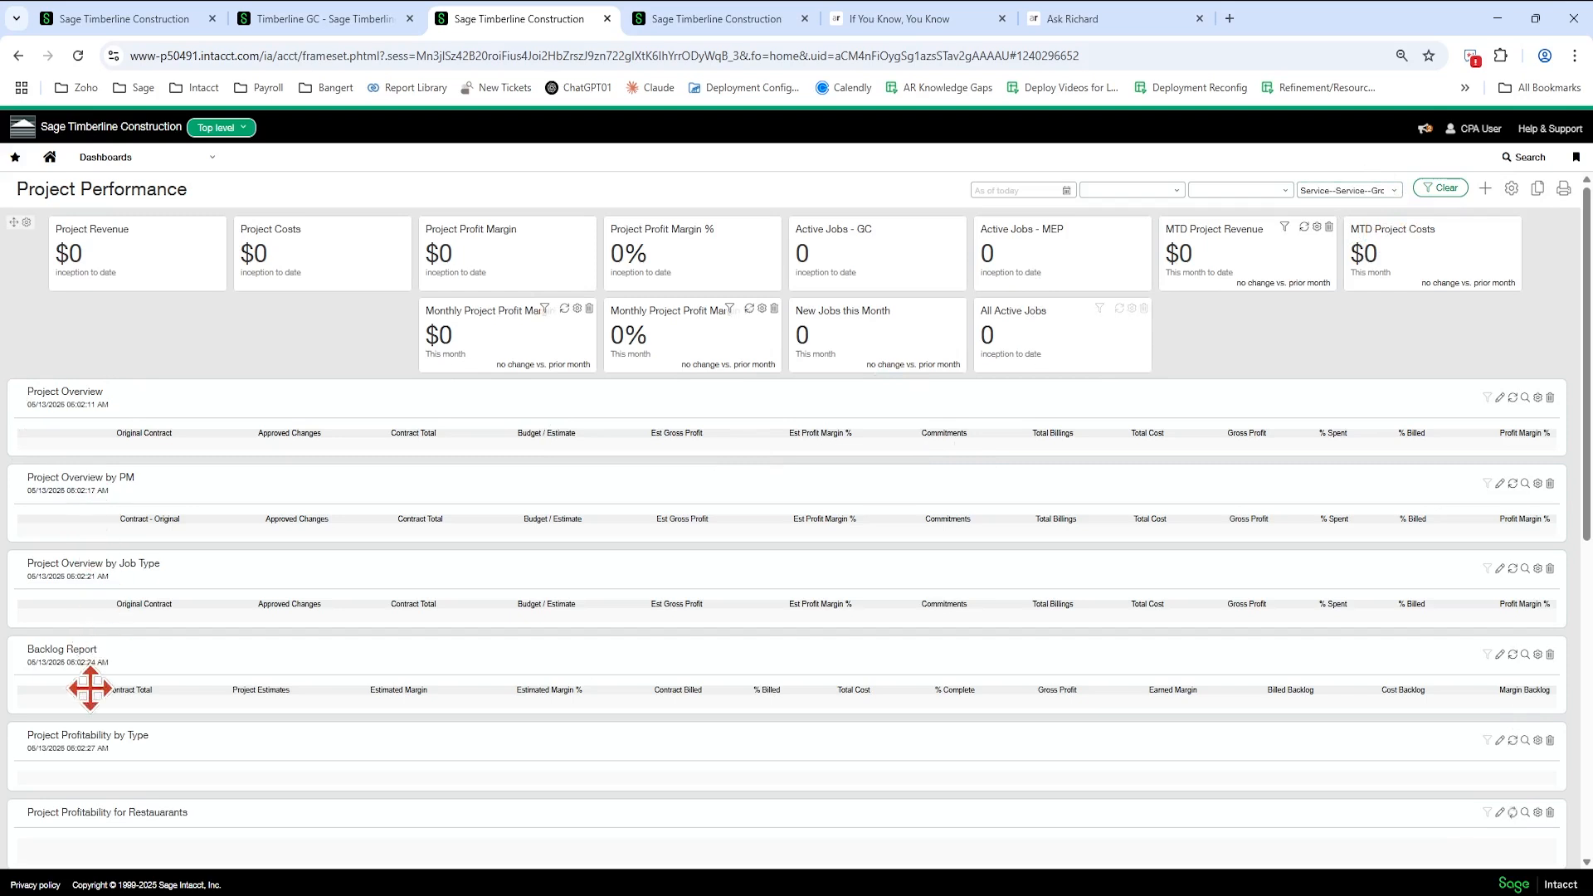
left_click(1440, 181)
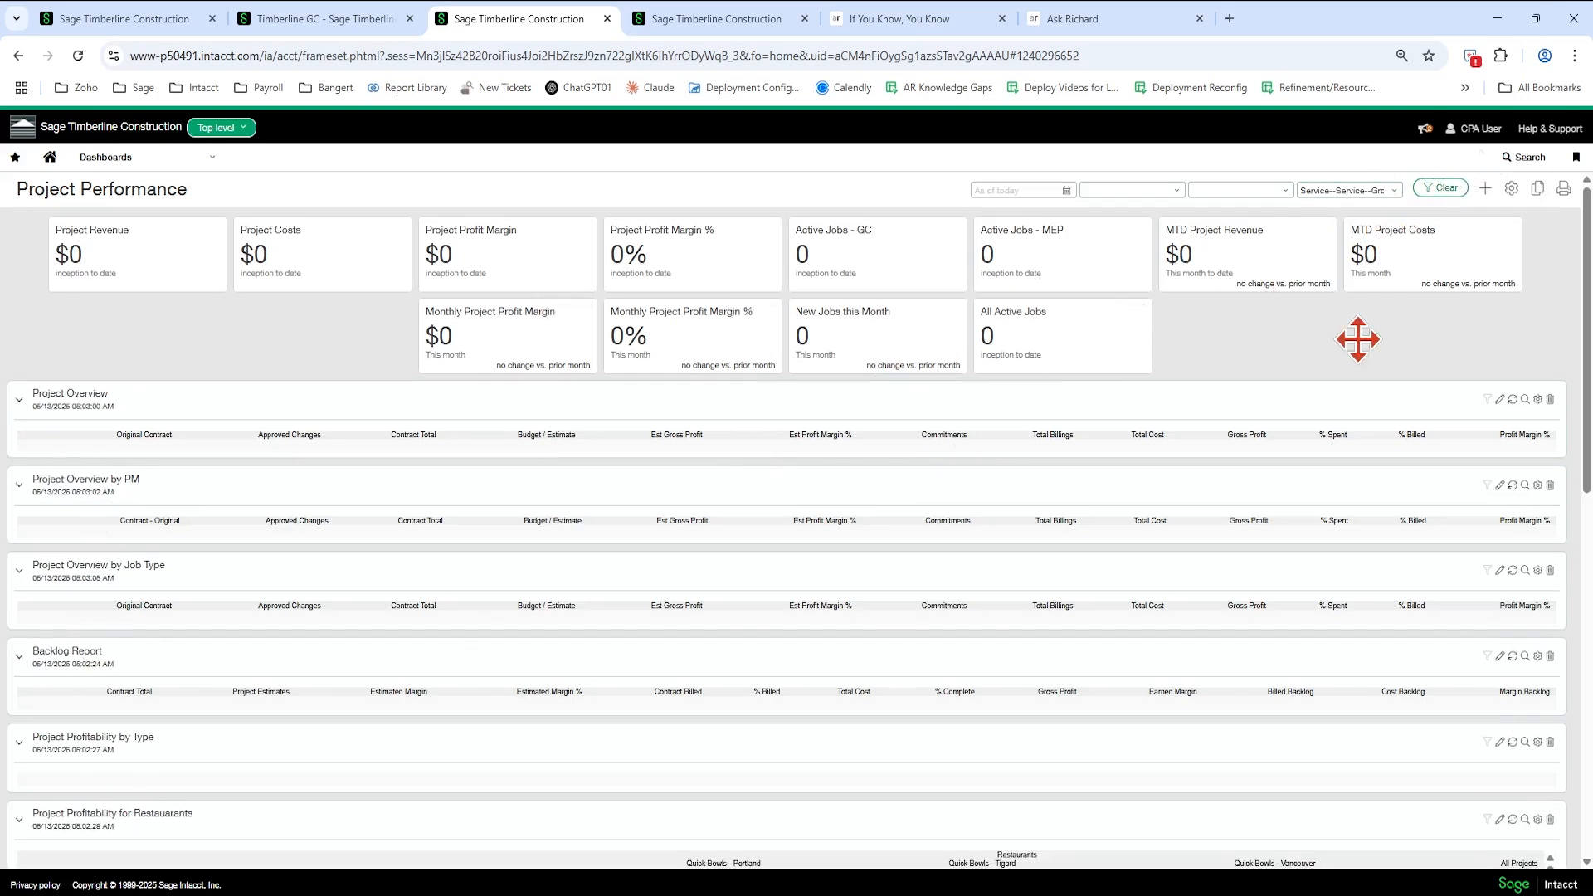
- Change the dashboard's customer filter to the Owner group, apply it, and review the project overview, backlog and profitability reports
left_click(1394, 192)
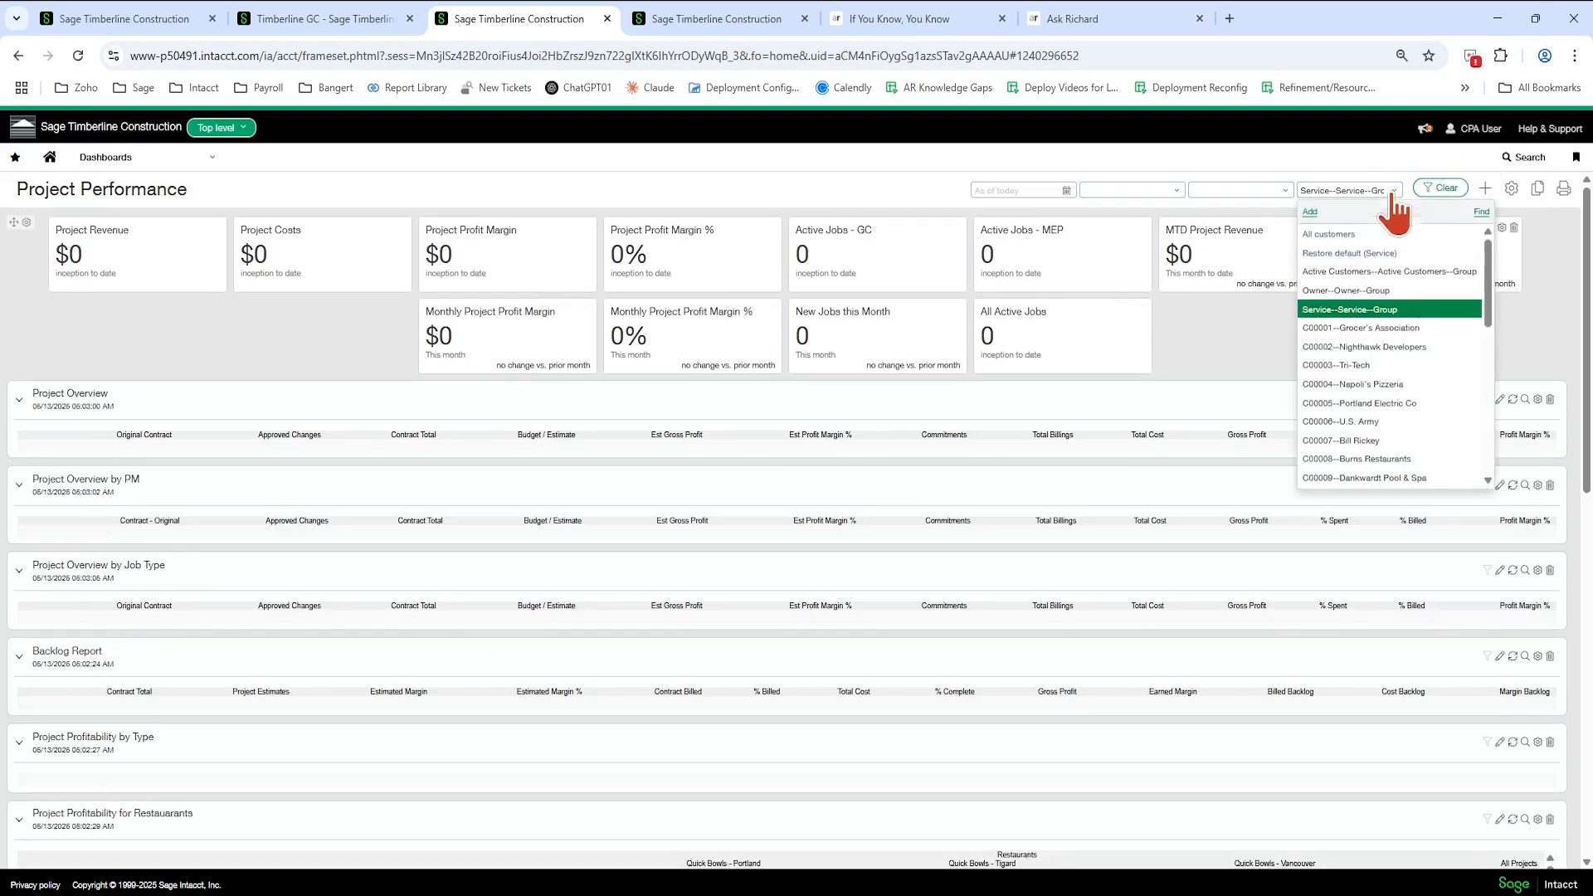
left_click(1322, 292)
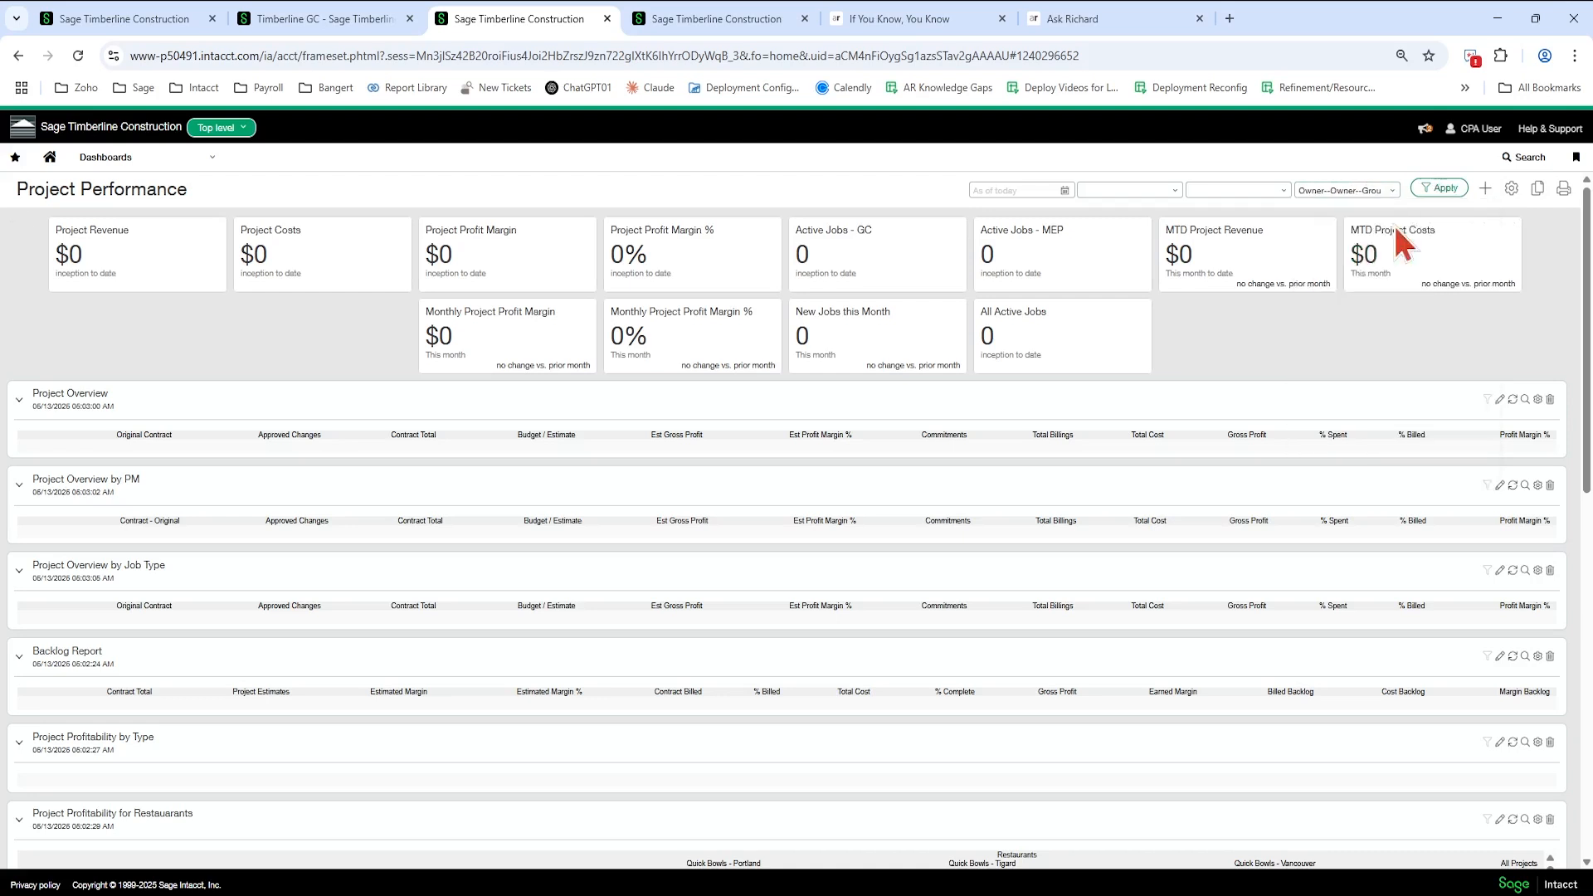
left_click(1440, 187)
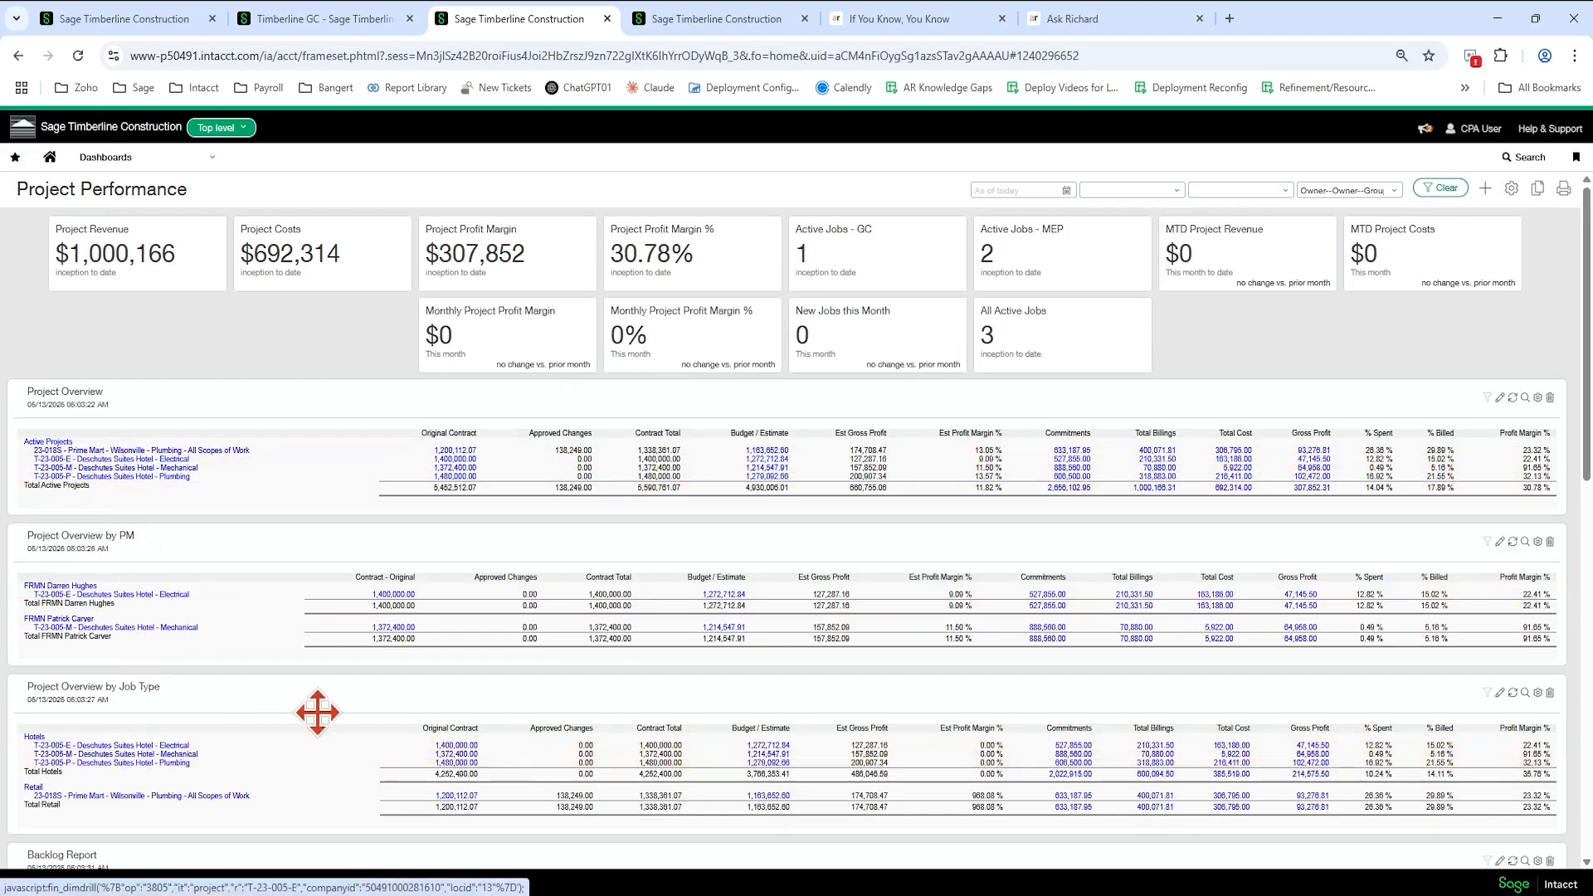
scroll(327, 722, "down", 2)
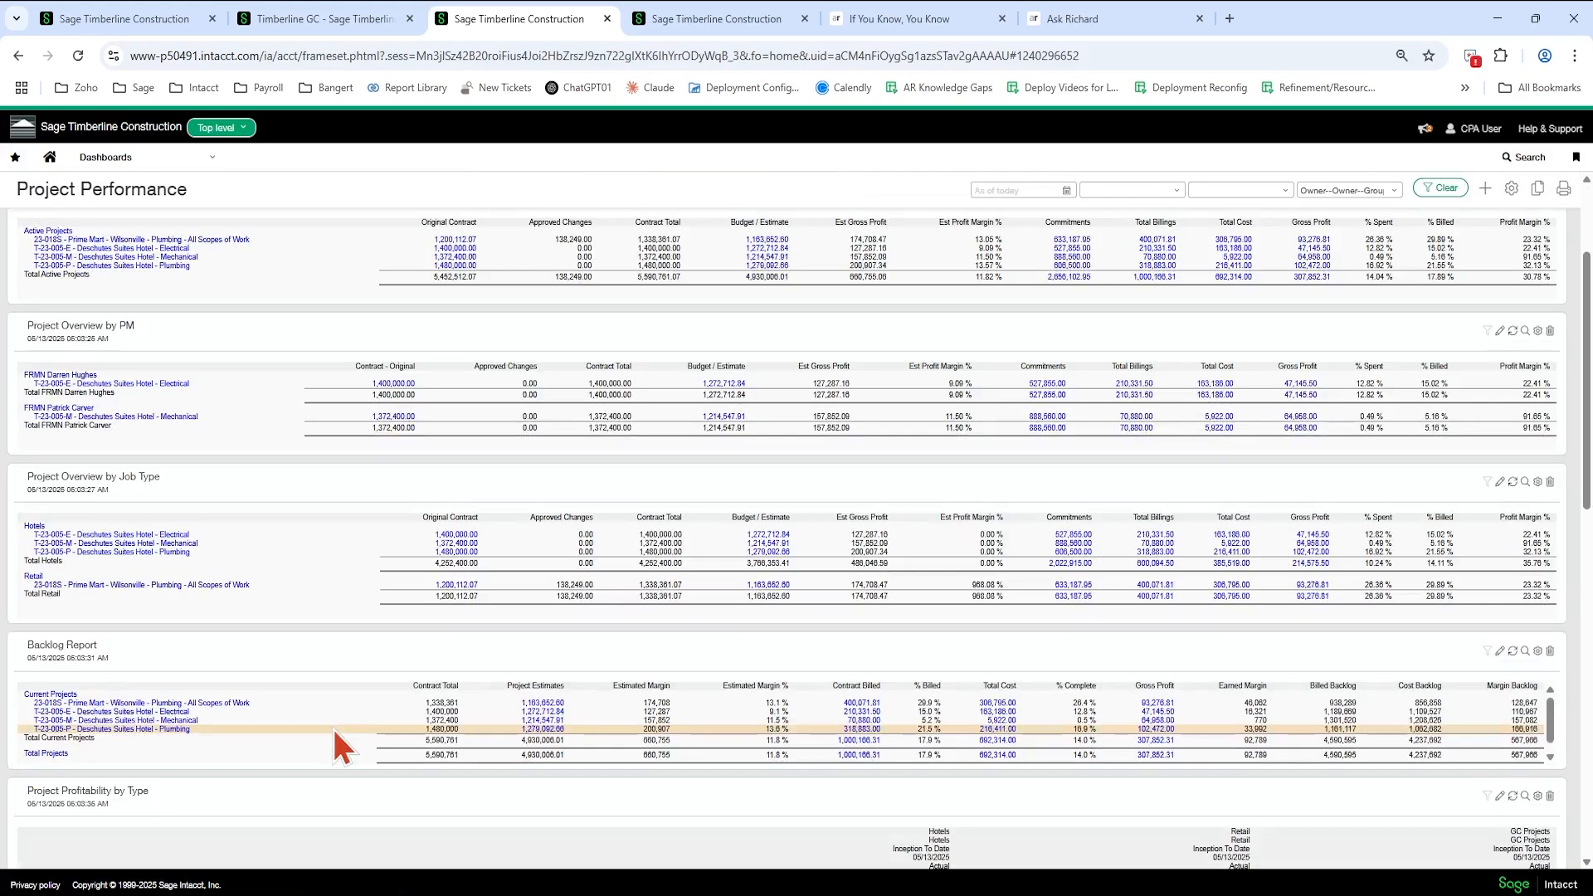
scroll(332, 726, "down", 1)
scroll(332, 725, "down", 3)
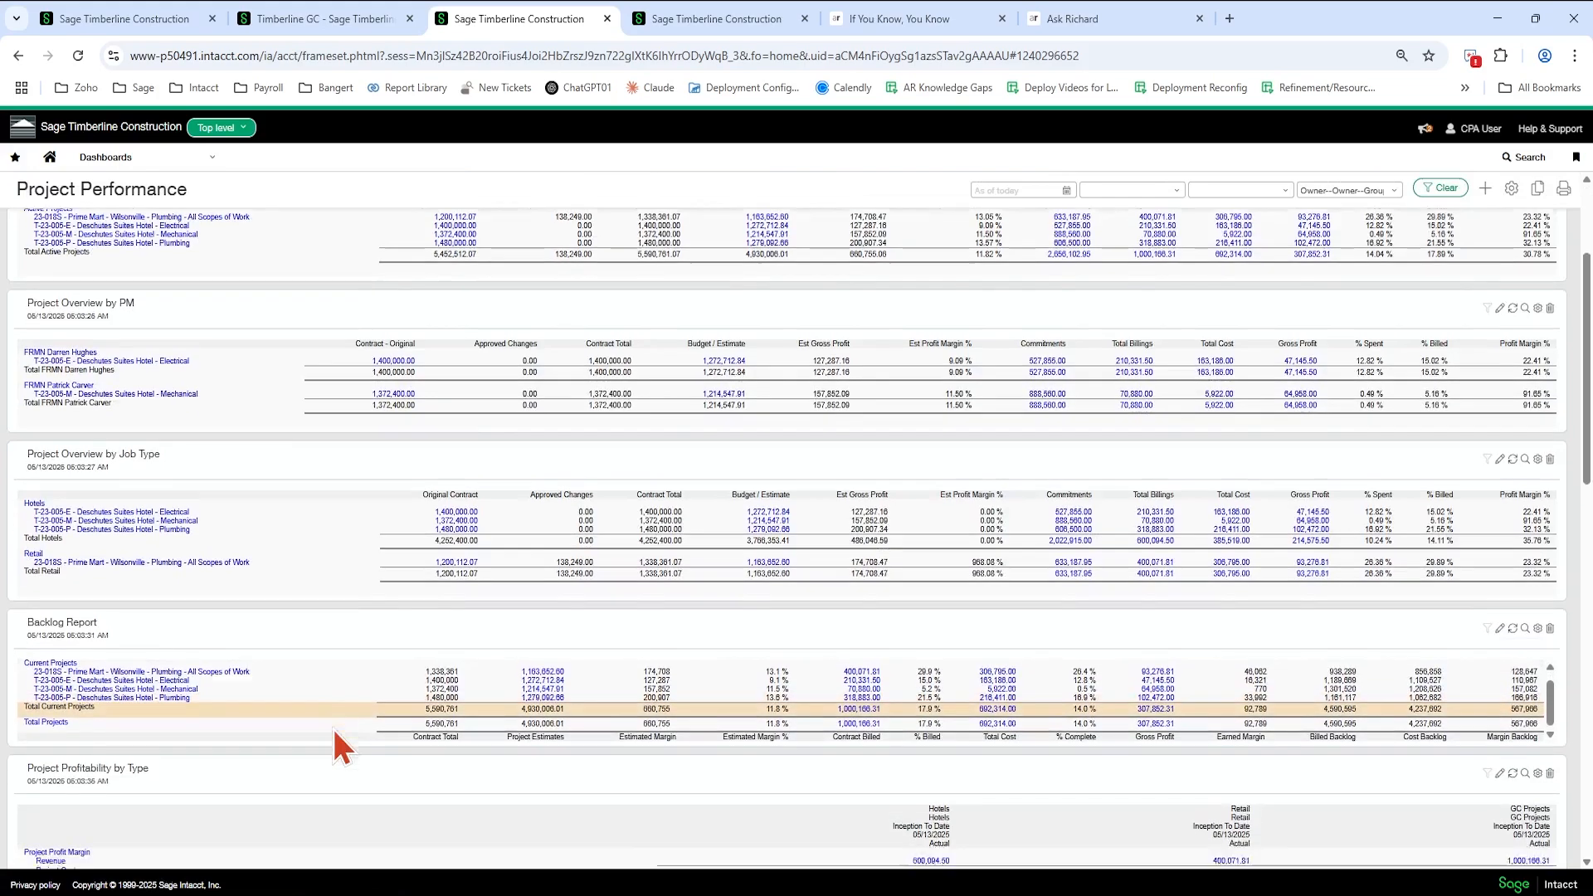
scroll(332, 725, "up", 10)
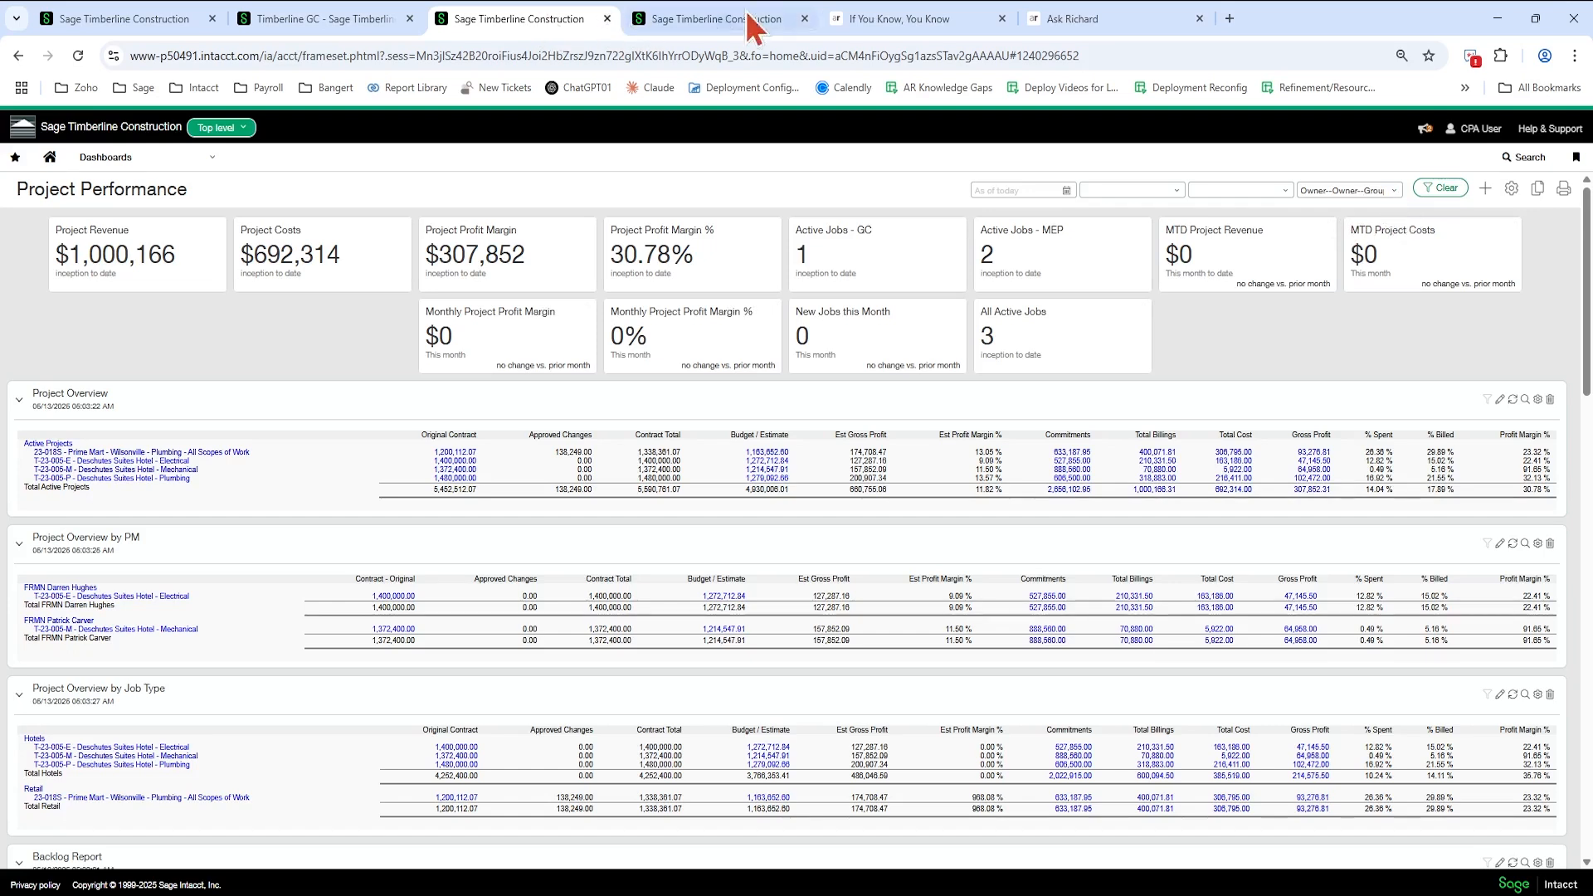
- Switch to the Ask Richard support assistant and submit the question "how to setup a customer term"
left_click(1089, 29)
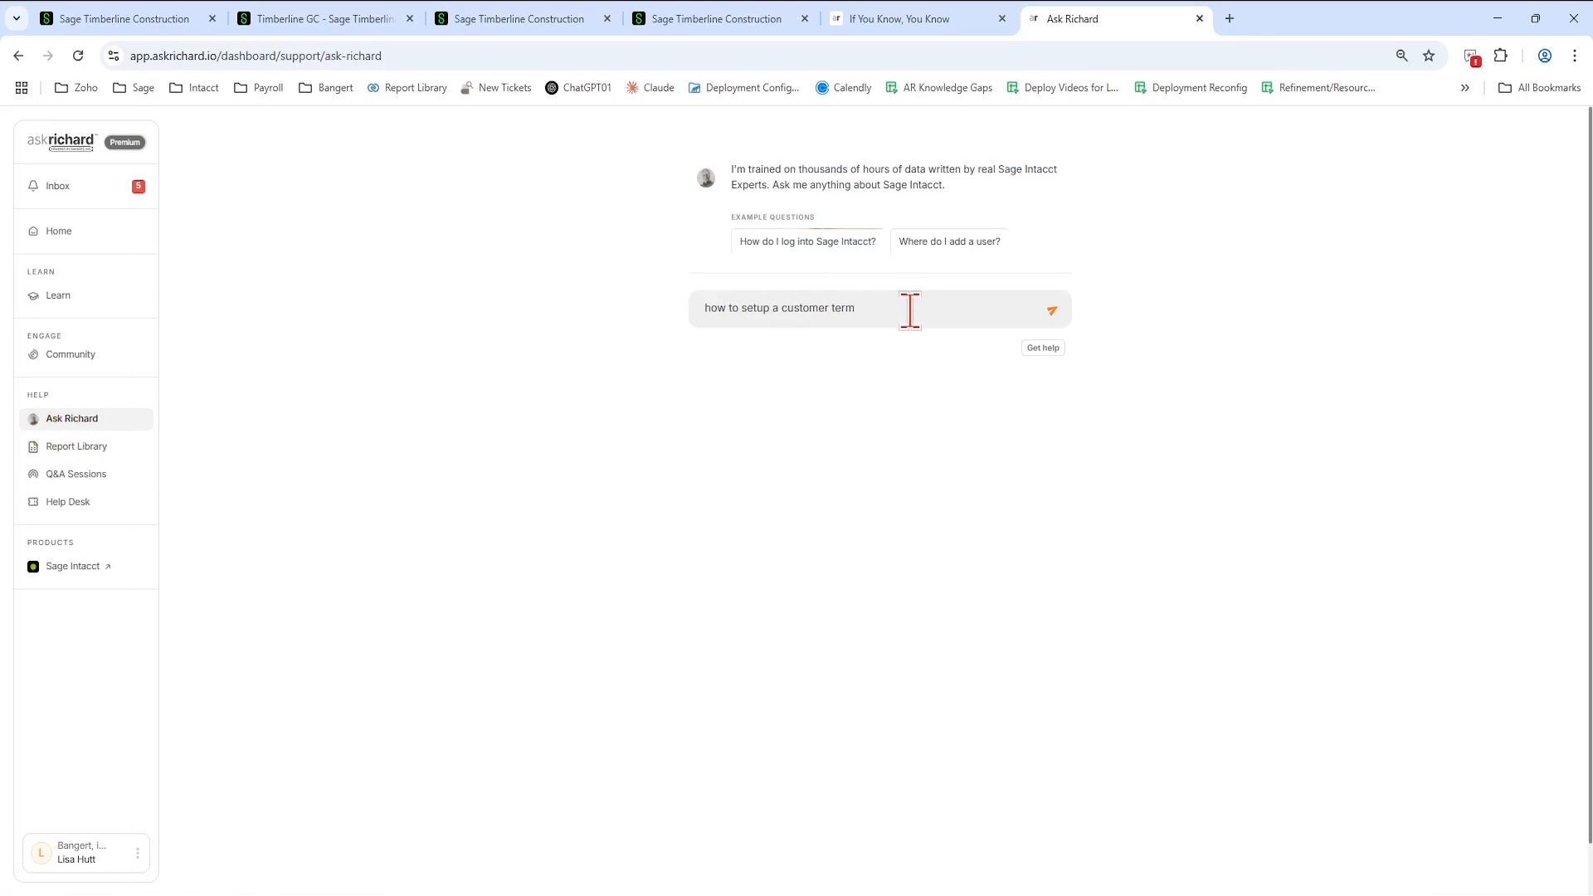
key("Return")
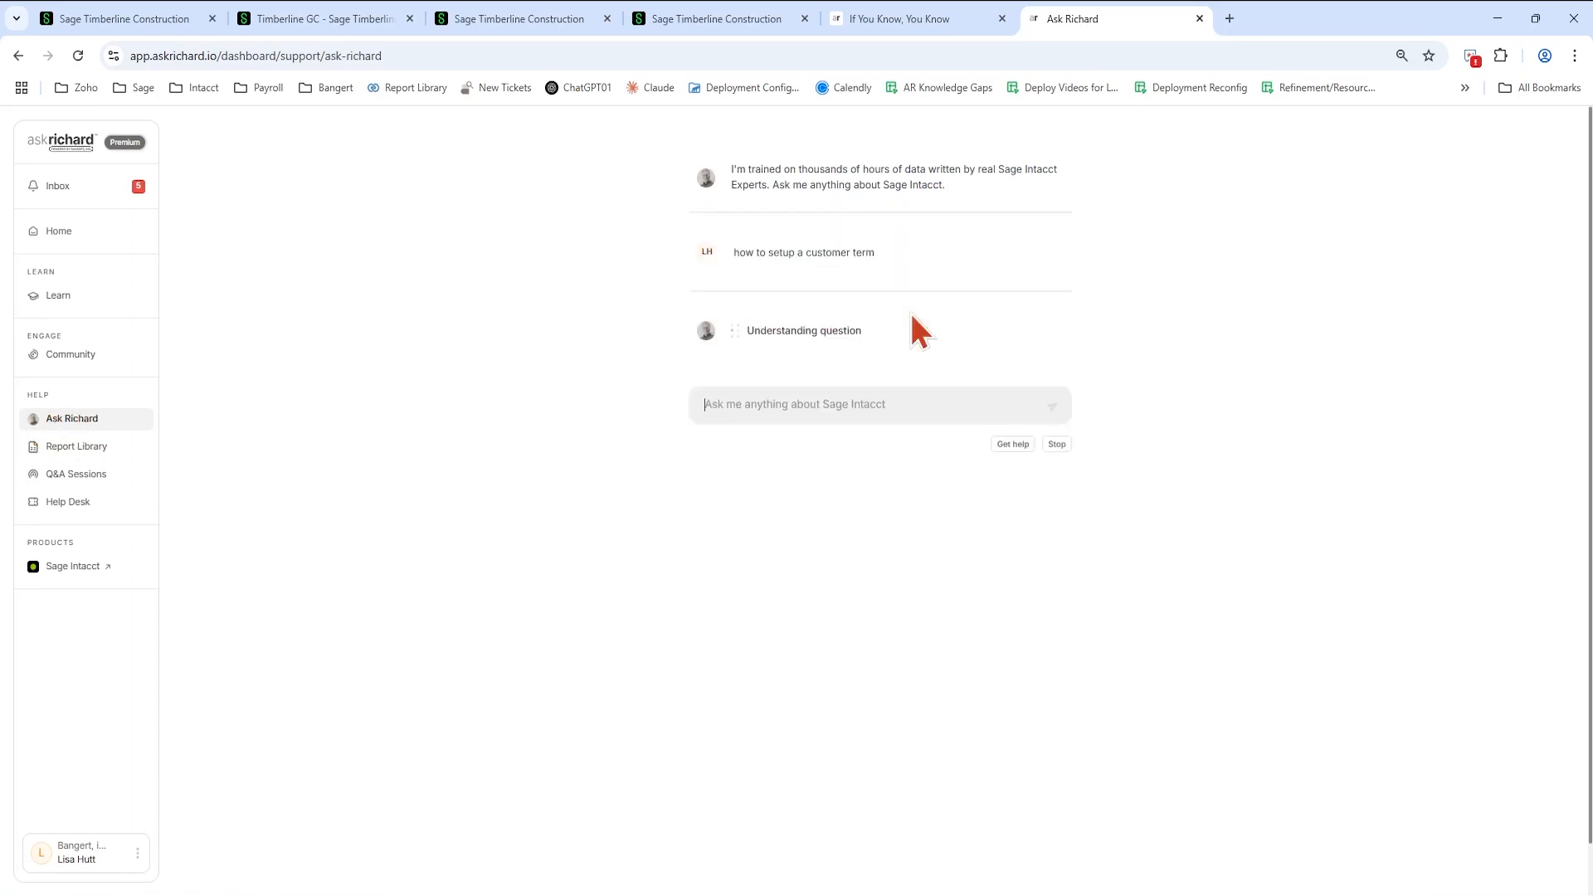